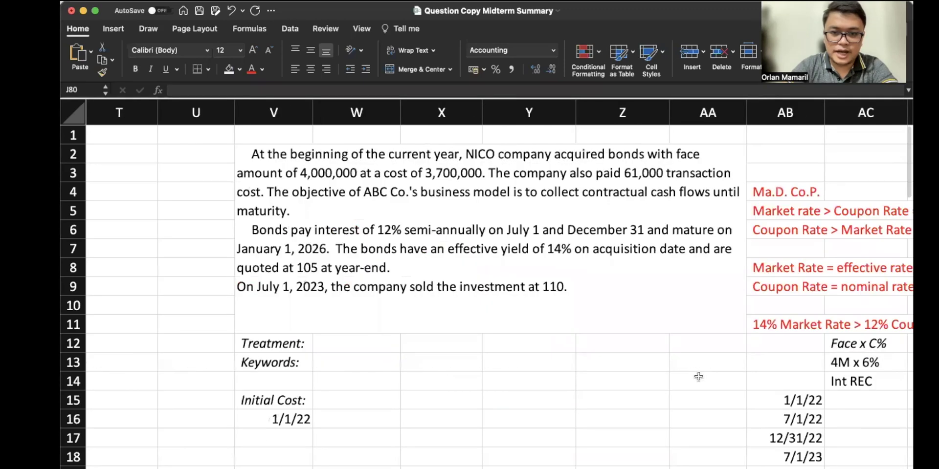
pyautogui.hscroll(3, 698, 376)
# Enter the hold-to-collect phrase 'collect contractual cash flows until maturity' beside Keywords
pyautogui.scroll(-2, 698, 376)
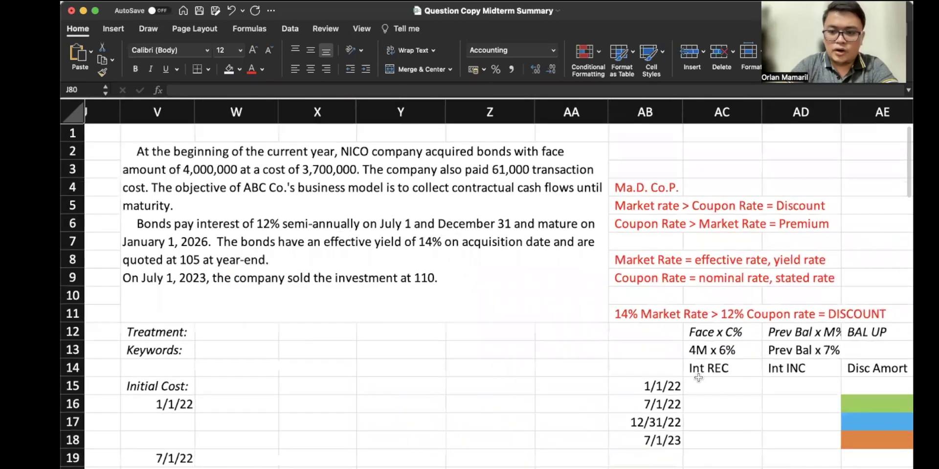
pyautogui.scroll(-3, 698, 377)
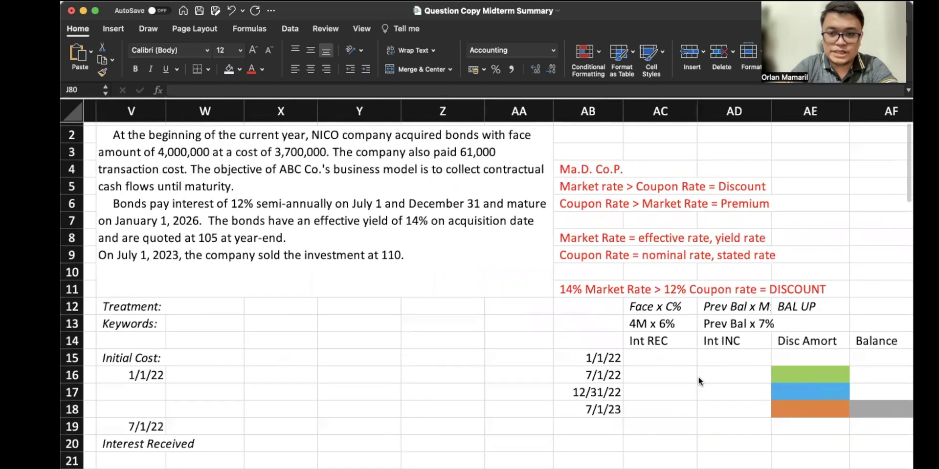
pyautogui.scroll(1, 698, 381)
pyautogui.hscroll(-1, 699, 381)
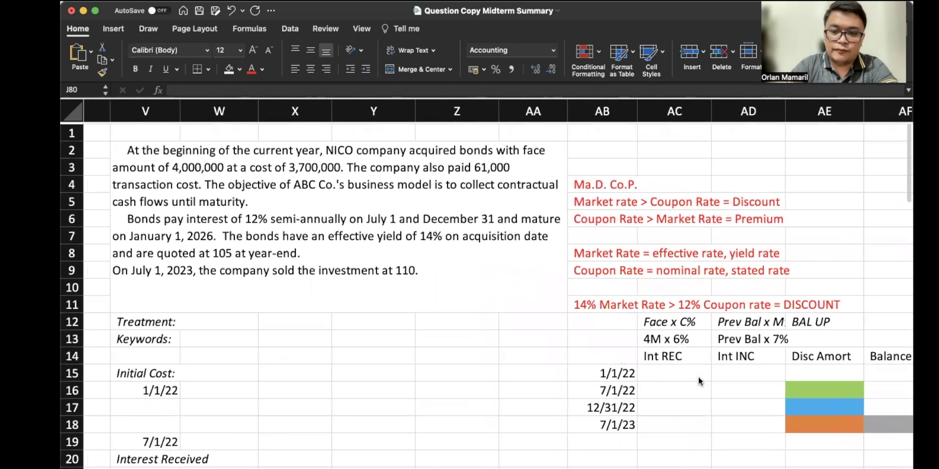
pyautogui.click(611, 305)
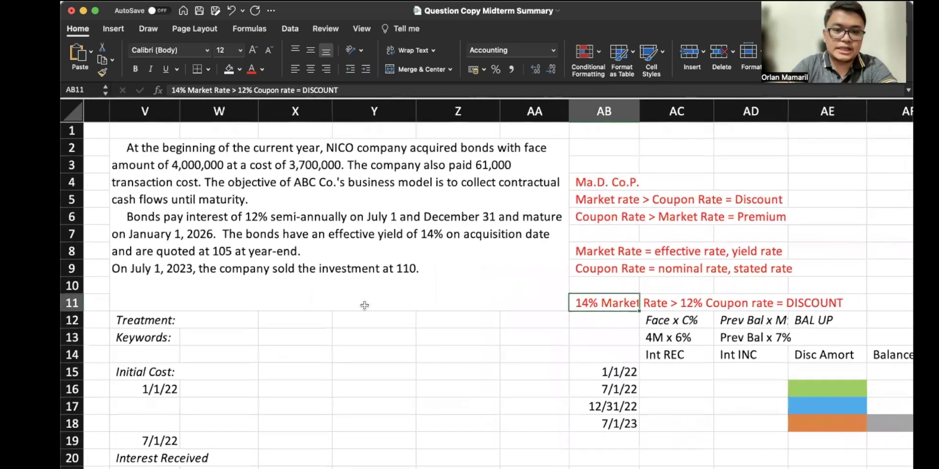
pyautogui.scroll(2, 365, 306)
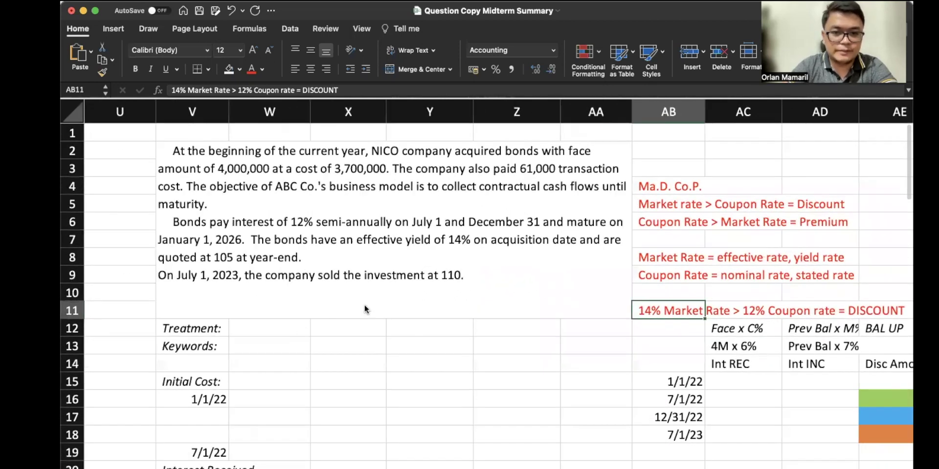
pyautogui.hscroll(2, 295, 335)
pyautogui.click(225, 348)
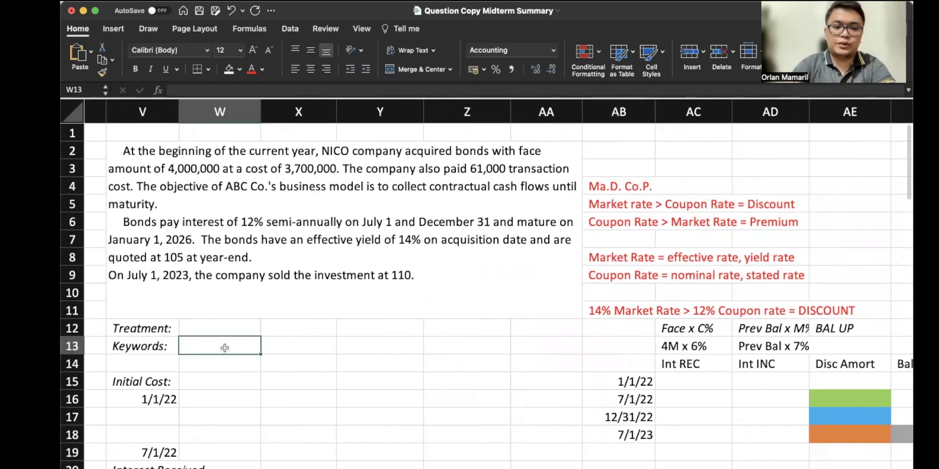
pyautogui.write('"collect co')
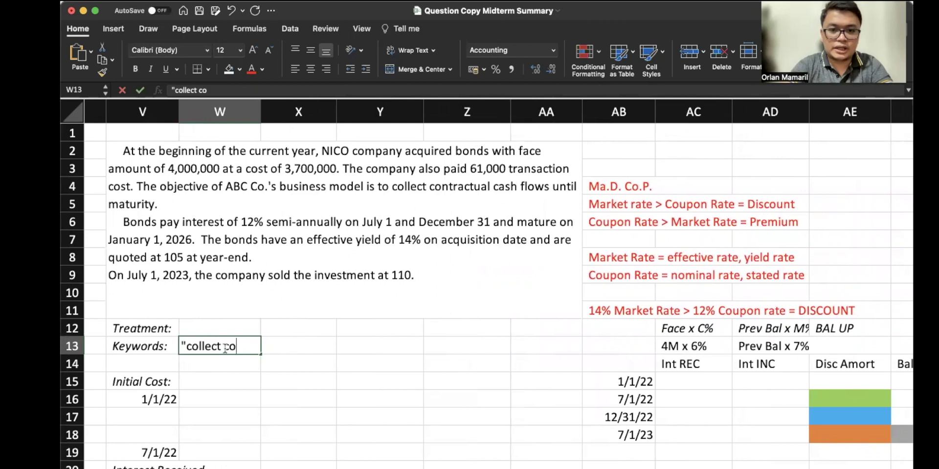
pyautogui.write('ntractu')
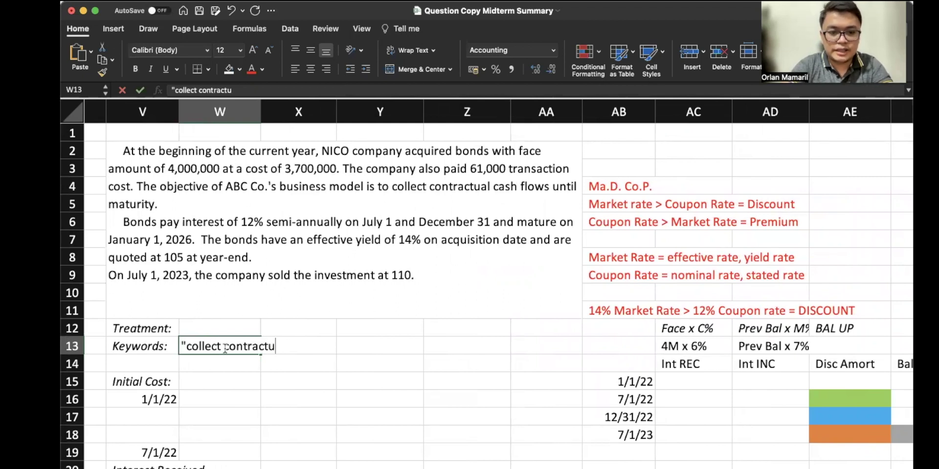
pyautogui.write('al cash flows unt')
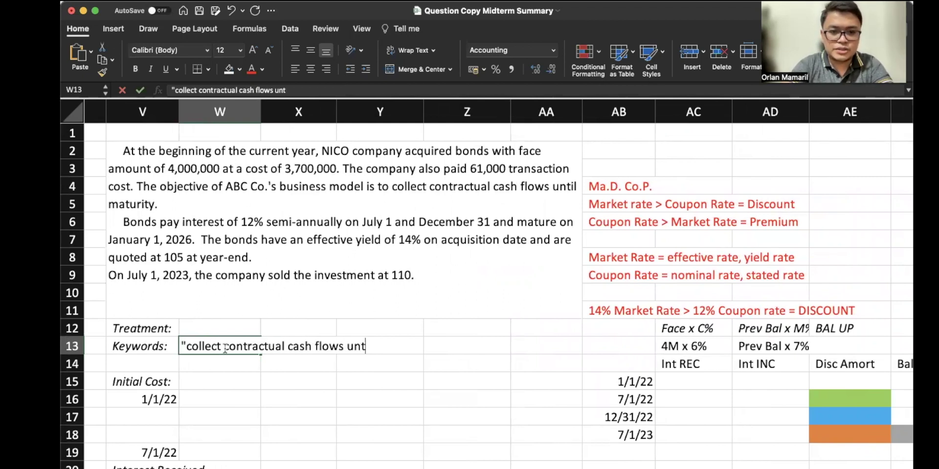
pyautogui.write('il maturity" ->')
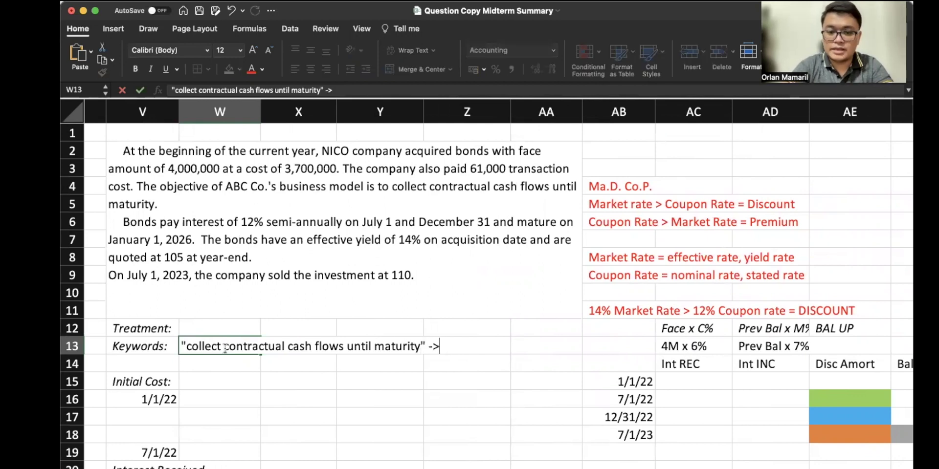
pyautogui.write(' HOLD TO COLLECT')
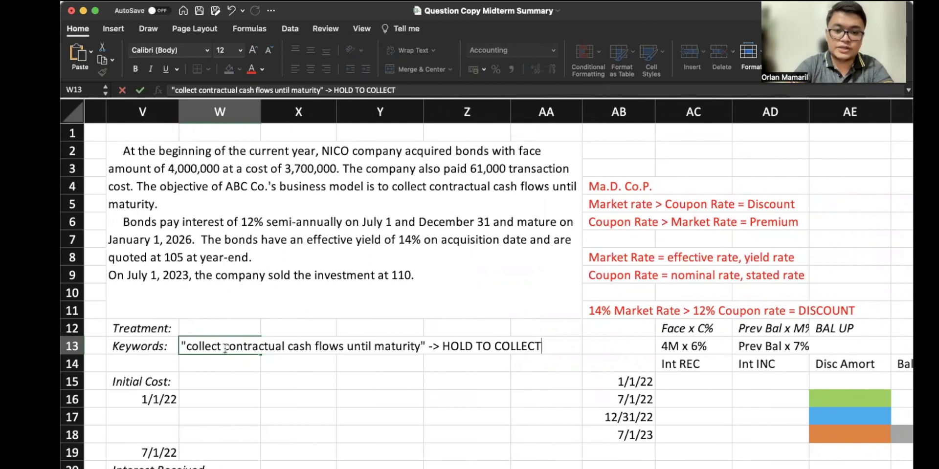
pyautogui.press('Return')
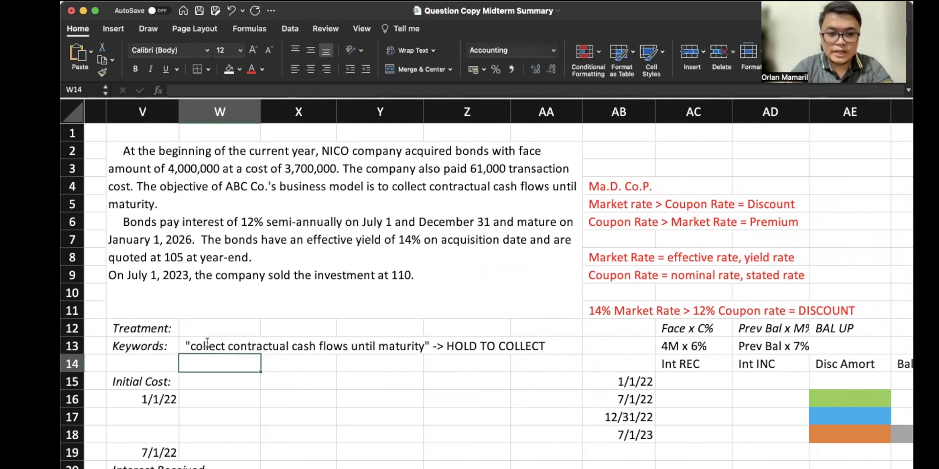
# Set the Treatment field to 'Amortized Cost'
pyautogui.click(203, 325)
pyautogui.write('Am')
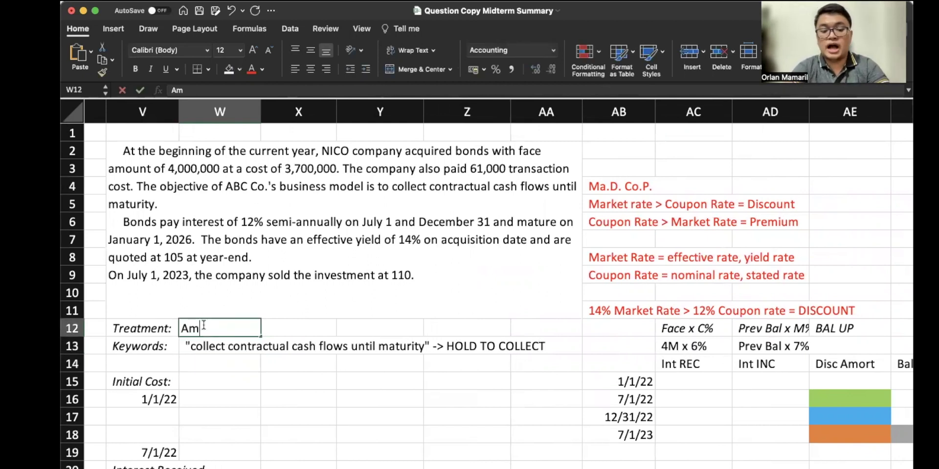
pyautogui.write('ortized Co')
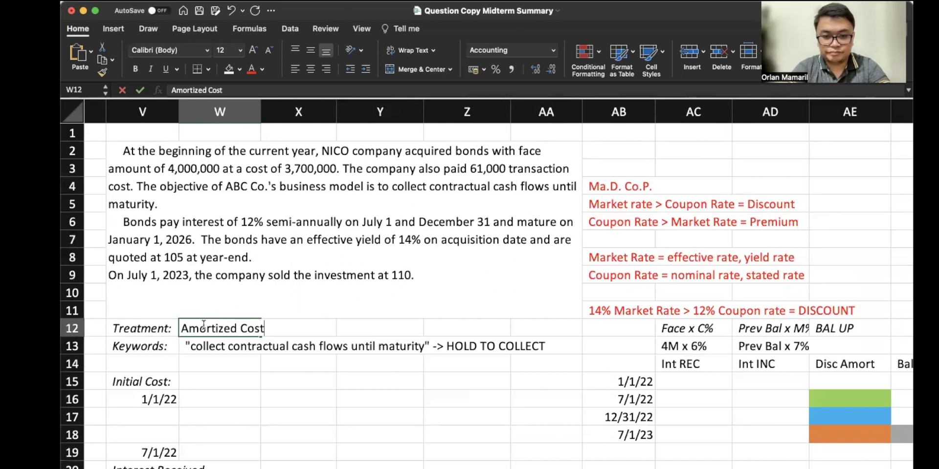
pyautogui.write('st')
pyautogui.press('Return')
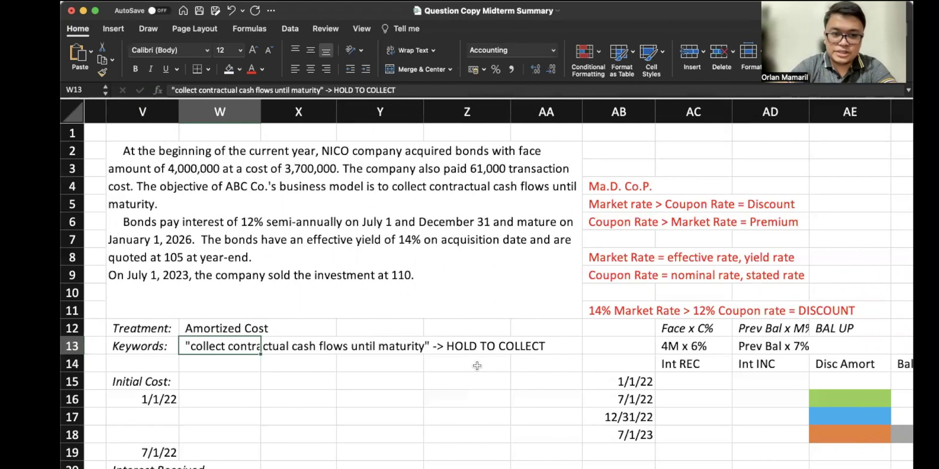
# Check the first Balance cell AF15, then move to cell X16
pyautogui.hscroll(3, 477, 366)
pyautogui.scroll(-1, 477, 366)
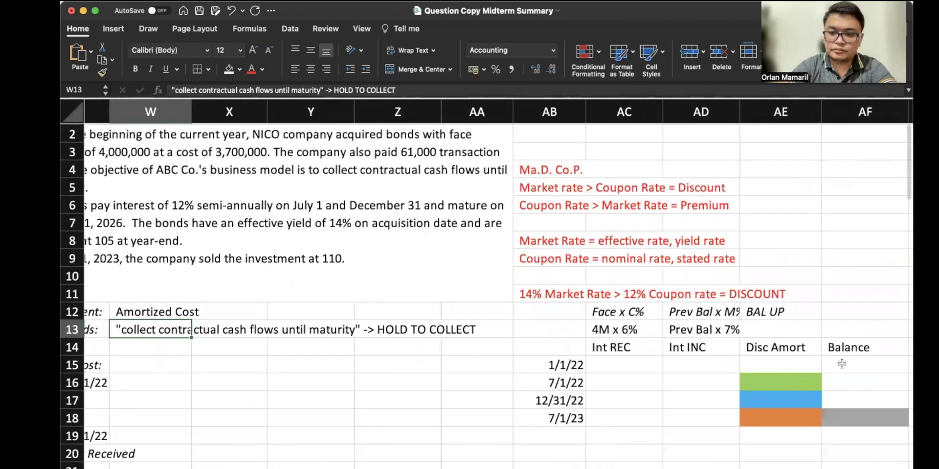
pyautogui.click(847, 366)
pyautogui.doubleClick(848, 366)
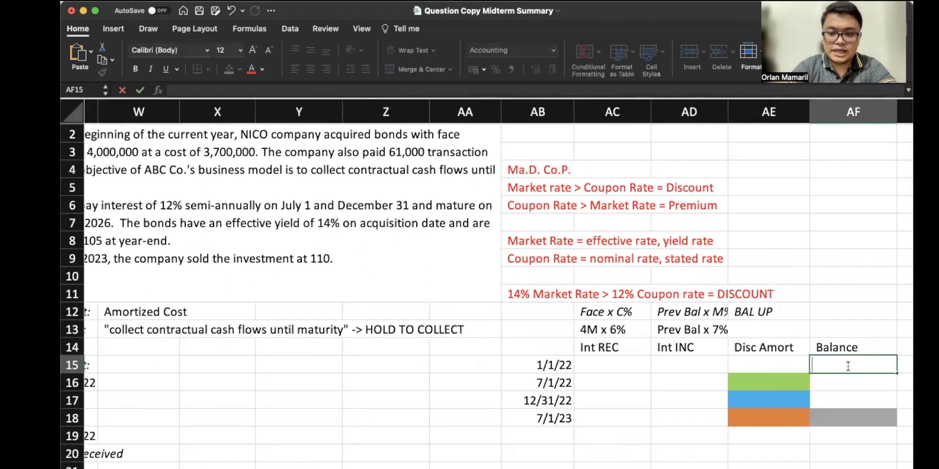
pyautogui.click(248, 386)
pyautogui.hscroll(-2, 249, 386)
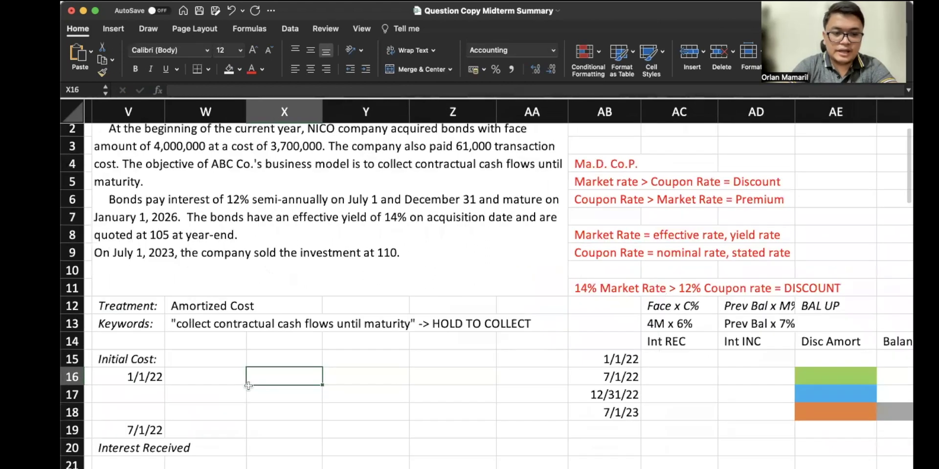
pyautogui.scroll(1, 249, 386)
pyautogui.scroll(-1, 248, 386)
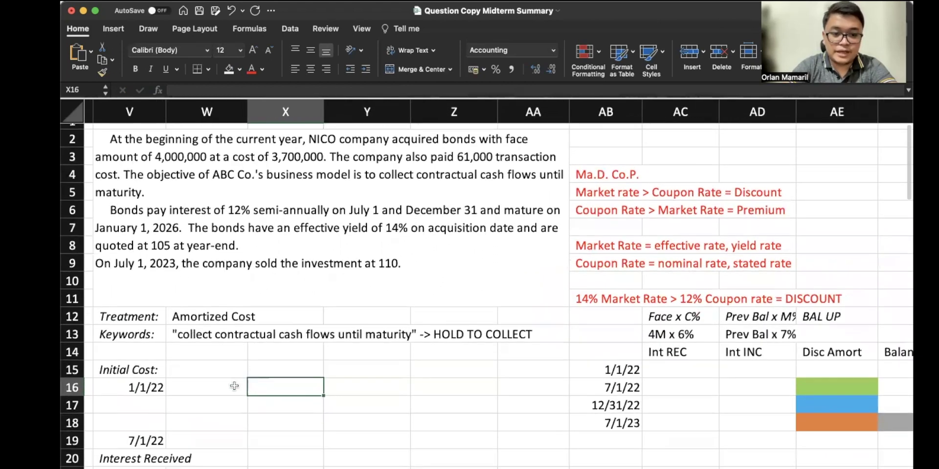
# Enter Investment in Bonds as the 1/1/22 debit account and Cash as the credit account
pyautogui.click(229, 384)
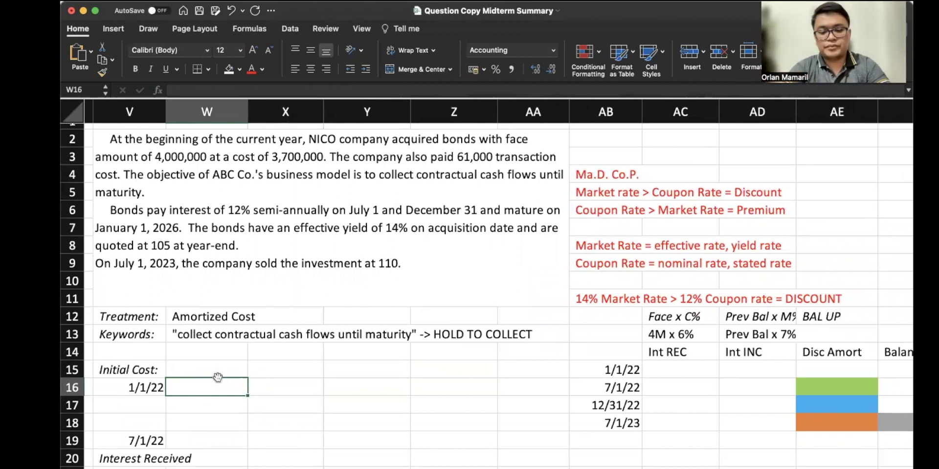
pyautogui.write('Investment in BO')
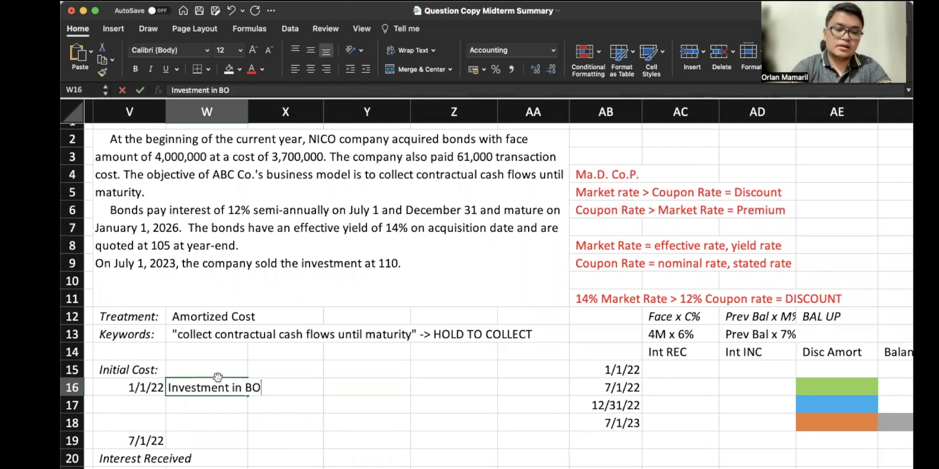
pyautogui.press('BackSpace')
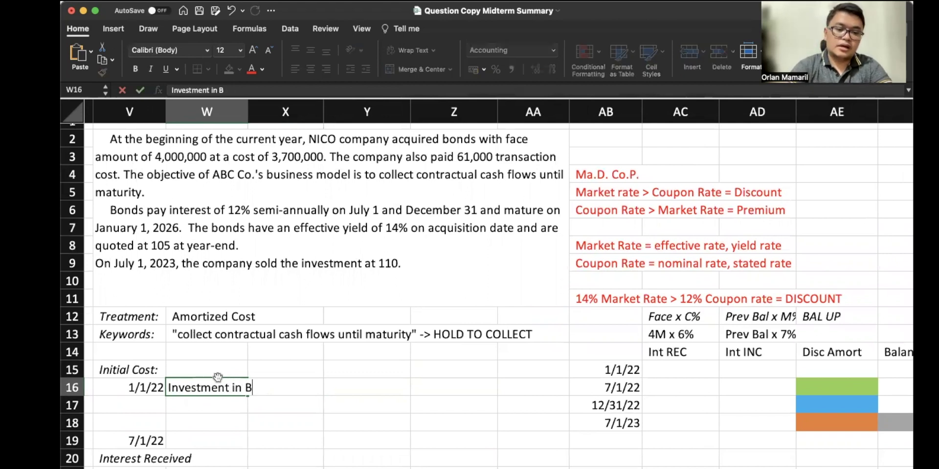
pyautogui.write('onds')
pyautogui.press('Return')
pyautogui.press('Right')
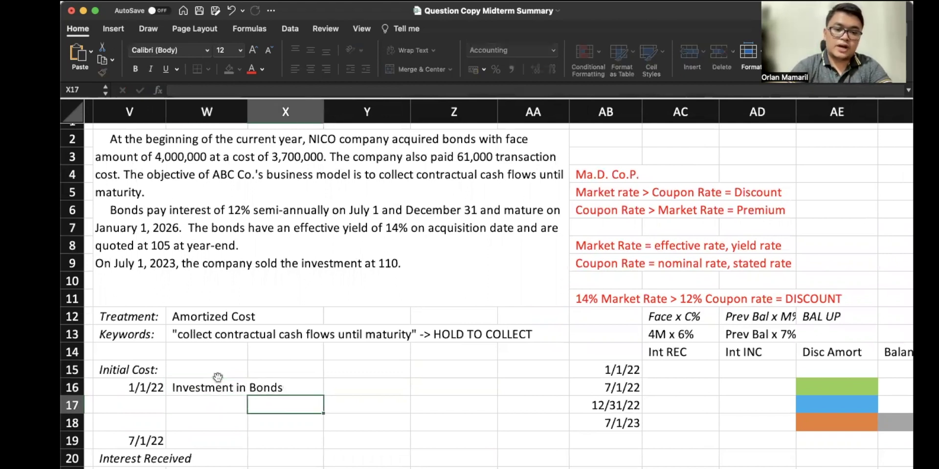
pyautogui.write('Cash')
pyautogui.press('Right')
# Enter the 3,761,000 debit amount and link the Cash credit to it with =Y16
pyautogui.press('Up')
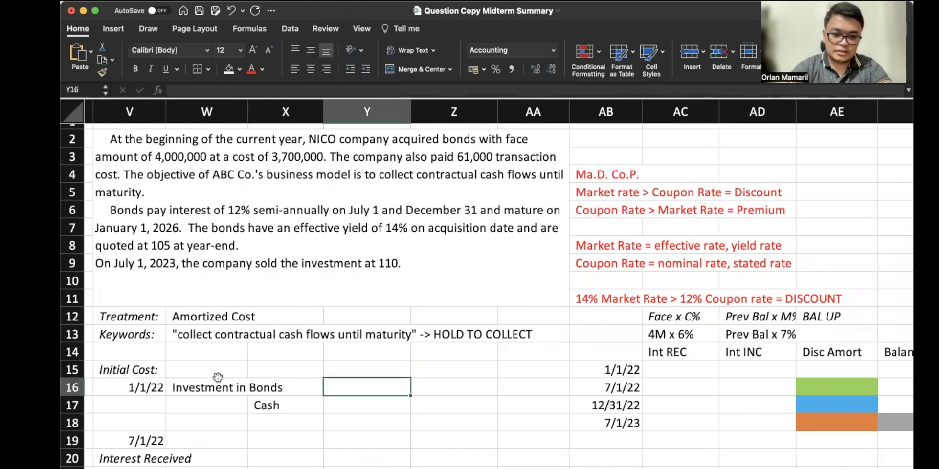
pyautogui.write('3,761,000')
pyautogui.press('Return')
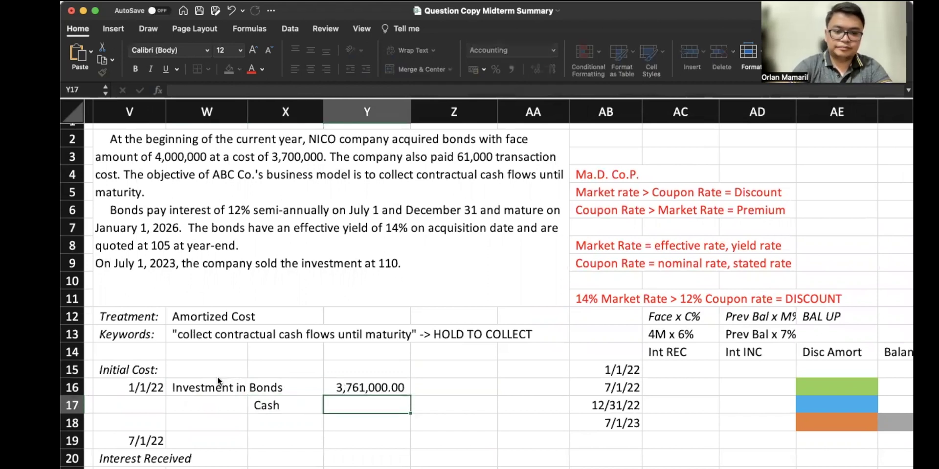
pyautogui.press('Right')
pyautogui.write('=')
pyautogui.press('Left')
pyautogui.press('Up')
pyautogui.press('Return')
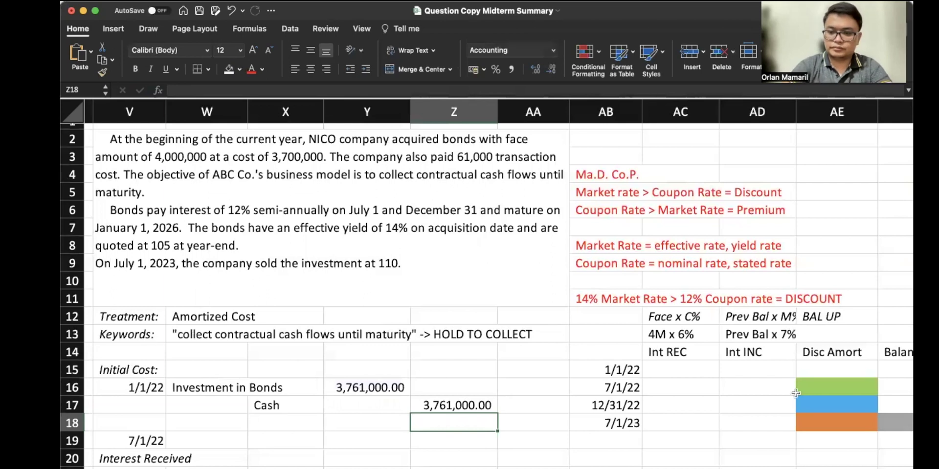
pyautogui.click(900, 366)
pyautogui.write('=')
pyautogui.click(278, 387)
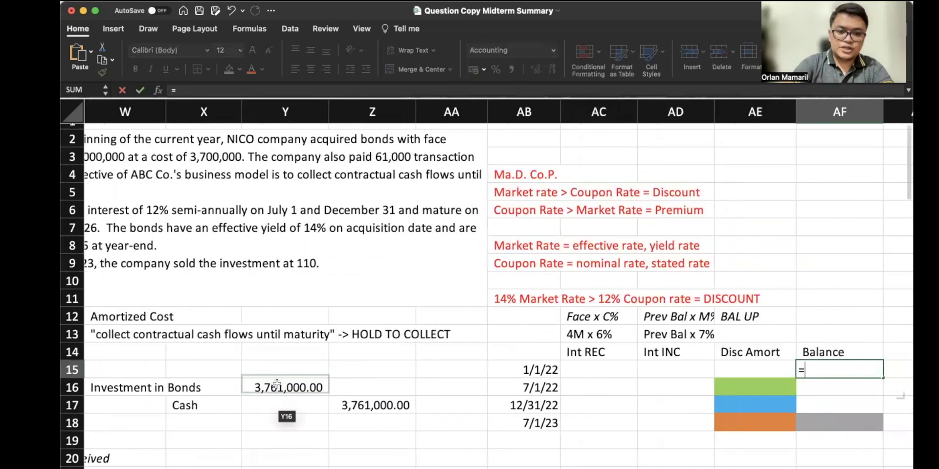
pyautogui.press('Return')
pyautogui.hscroll(-5, 279, 387)
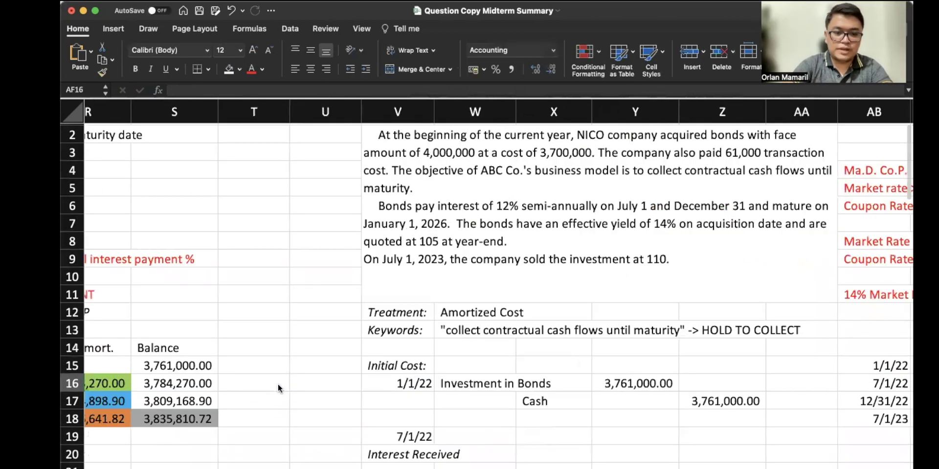
pyautogui.hscroll(-5, 279, 389)
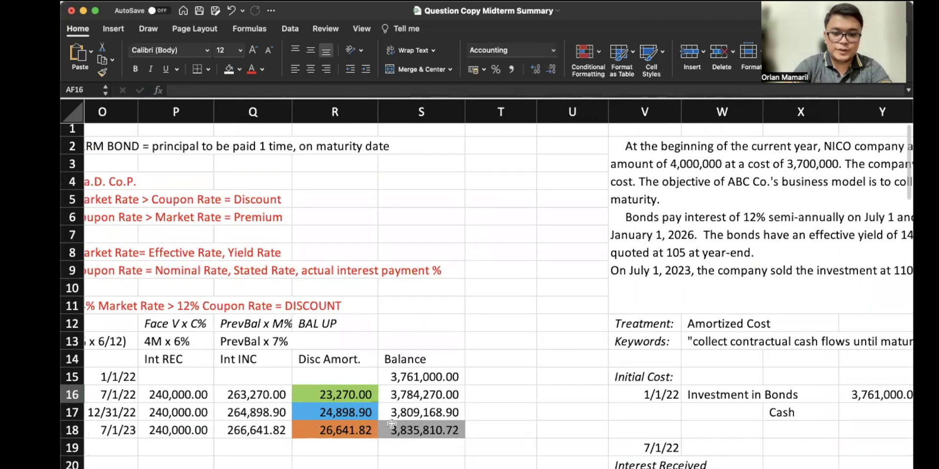
pyautogui.moveTo(176, 395); pyautogui.dragTo(416, 433)
pyautogui.hscroll(10, 415, 433)
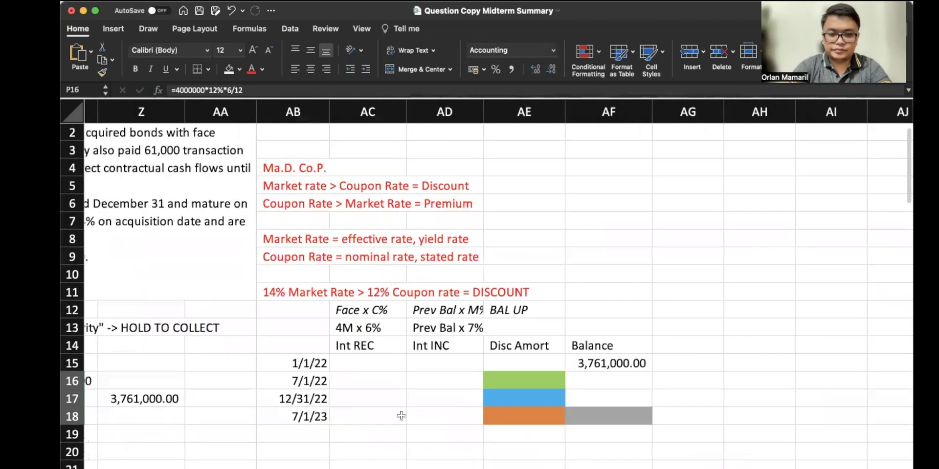
pyautogui.click(365, 380)
pyautogui.press('super+v')
pyautogui.scroll(-1, 364, 384)
pyautogui.hscroll(-1, 365, 384)
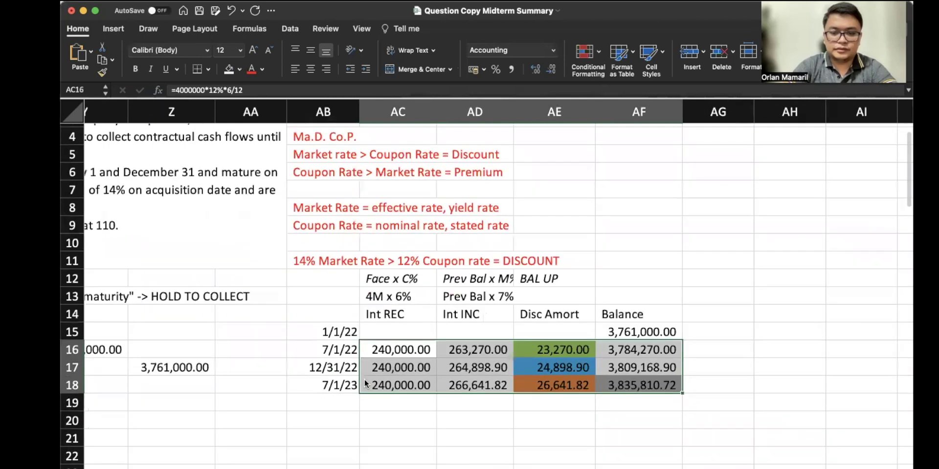
pyautogui.hscroll(-3, 365, 384)
pyautogui.scroll(-1, 365, 384)
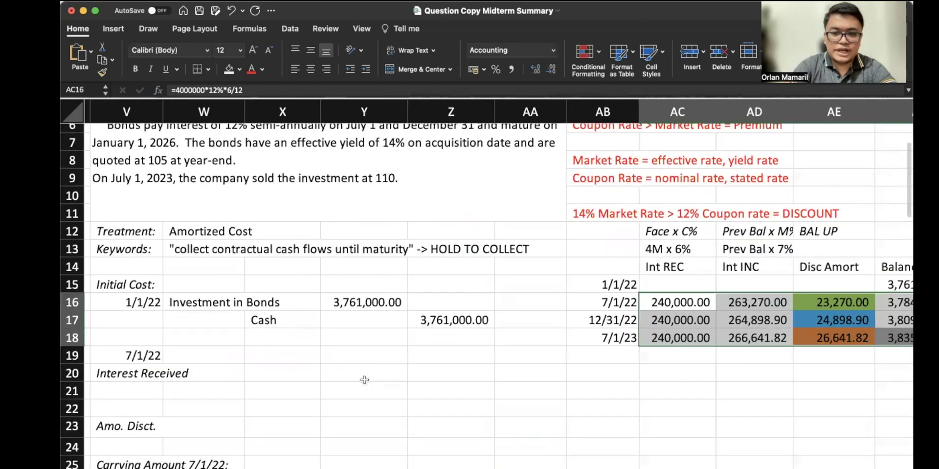
# Reference the 240,000.00 interest amount beside 7/1/22, then clear the misplaced value
pyautogui.hscroll(-1, 365, 380)
pyautogui.click(193, 362)
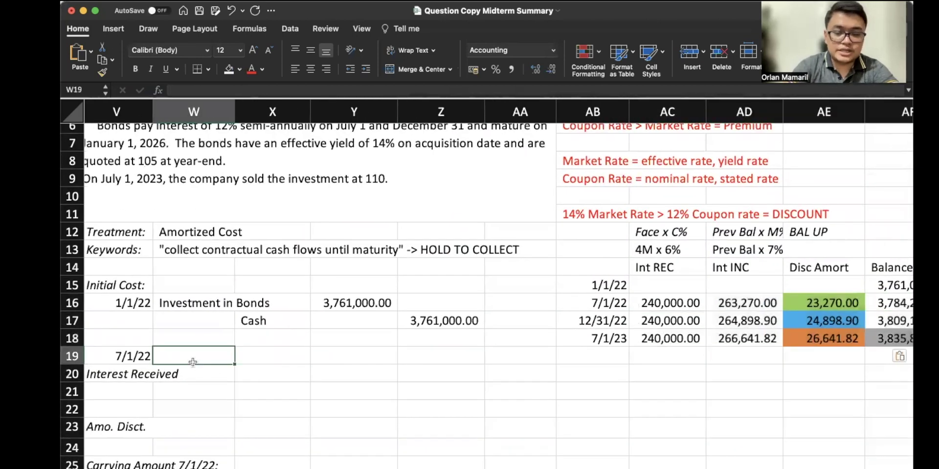
pyautogui.write('=')
pyautogui.click(653, 304)
pyautogui.press('Return')
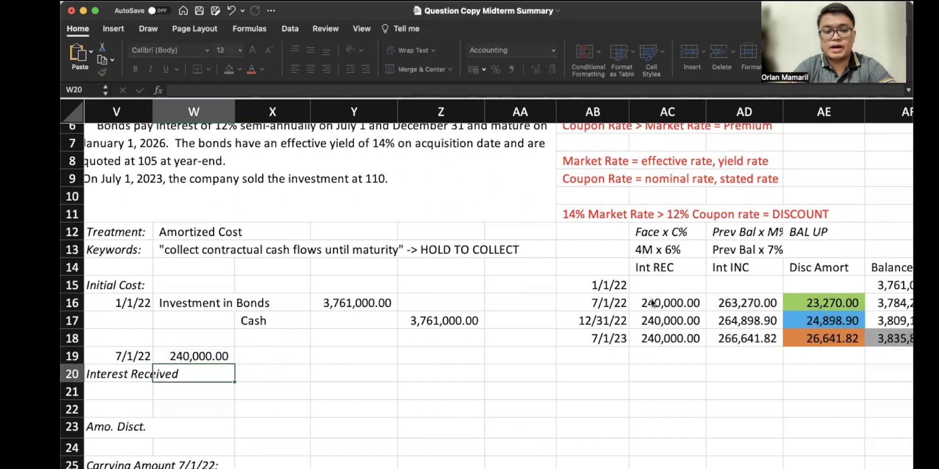
pyautogui.press('Right')
pyautogui.press('Left')
pyautogui.press('Up')
pyautogui.press('BackSpace')
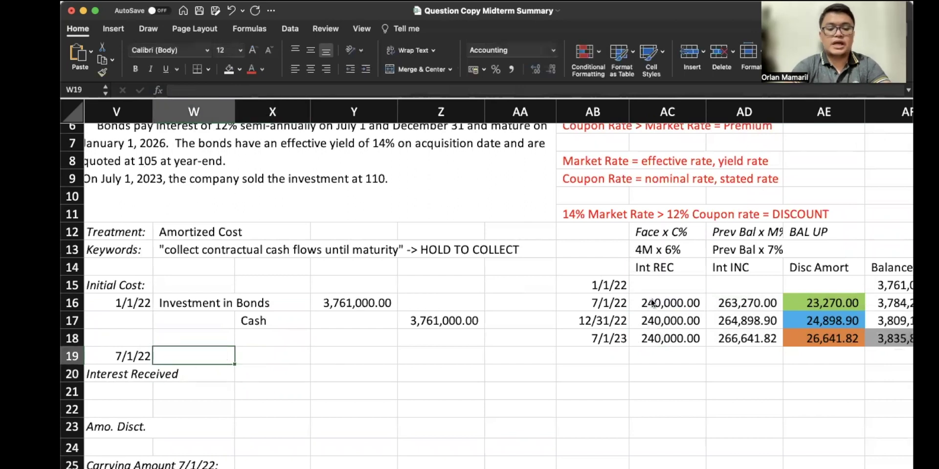
# Enter Cash as the 7/1/22 debit account and Interest Income as the credit account
pyautogui.write('Cash')
pyautogui.press('Return')
pyautogui.press('Right')
pyautogui.write('I')
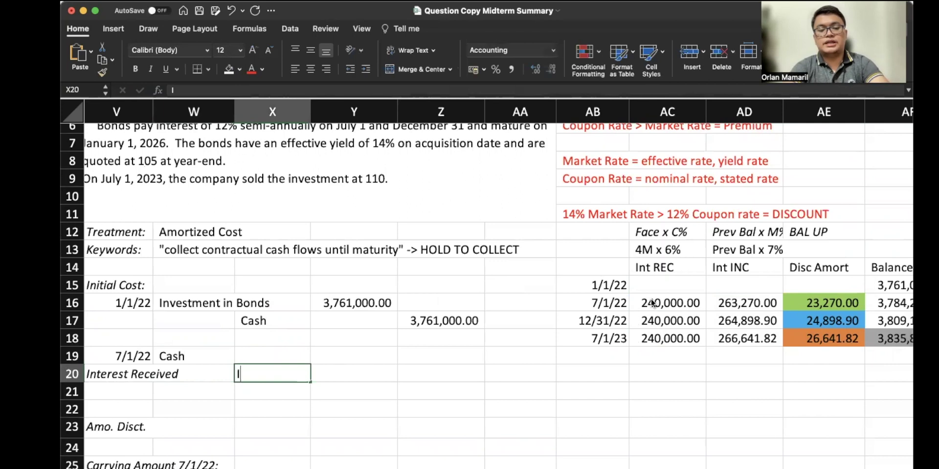
pyautogui.write('nterest Income')
pyautogui.press('Right')
# Link the Cash debit to the 240,000.00 interest received and the Interest Income credit to the Cash debit
pyautogui.press('Up')
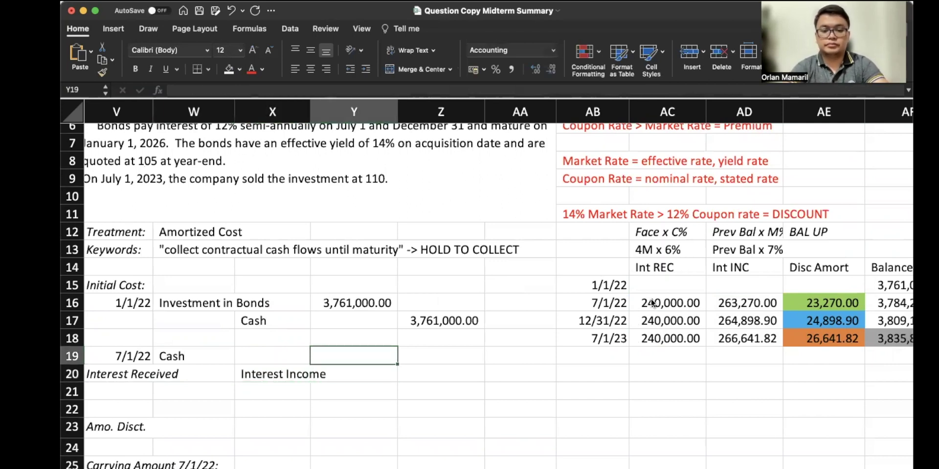
pyautogui.write('=')
pyautogui.click(652, 303)
pyautogui.press('Return')
pyautogui.press('Right')
pyautogui.write('=')
pyautogui.press('Left')
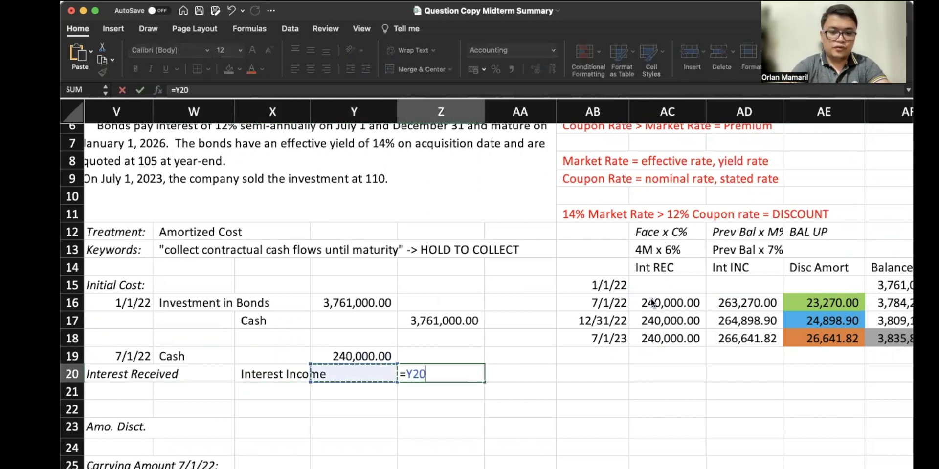
pyautogui.press('Up')
pyautogui.press('Return')
pyautogui.click(204, 408)
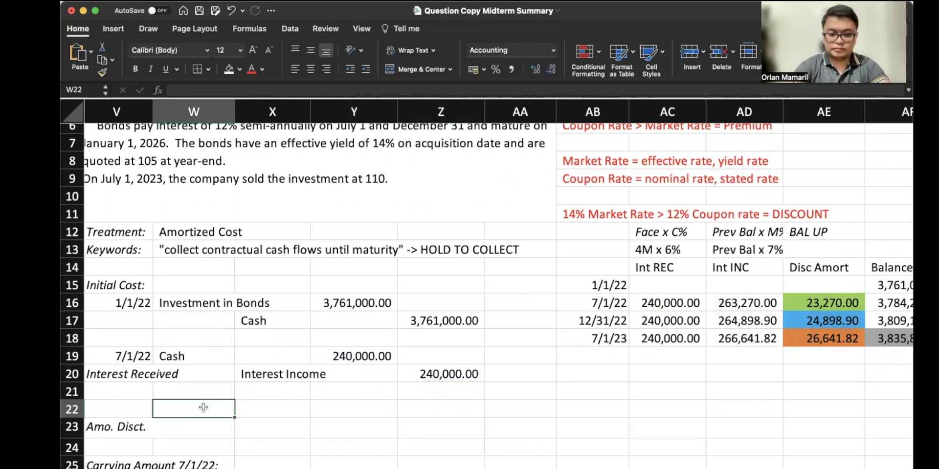
# Enter Investment in Bonds as the debit account and Interest Income as the credit account
pyautogui.write('Inve')
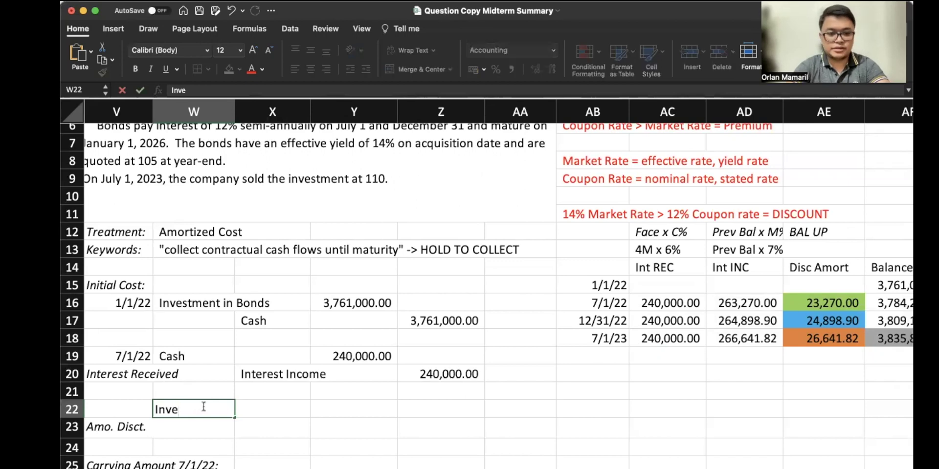
pyautogui.write('stment in Bonds')
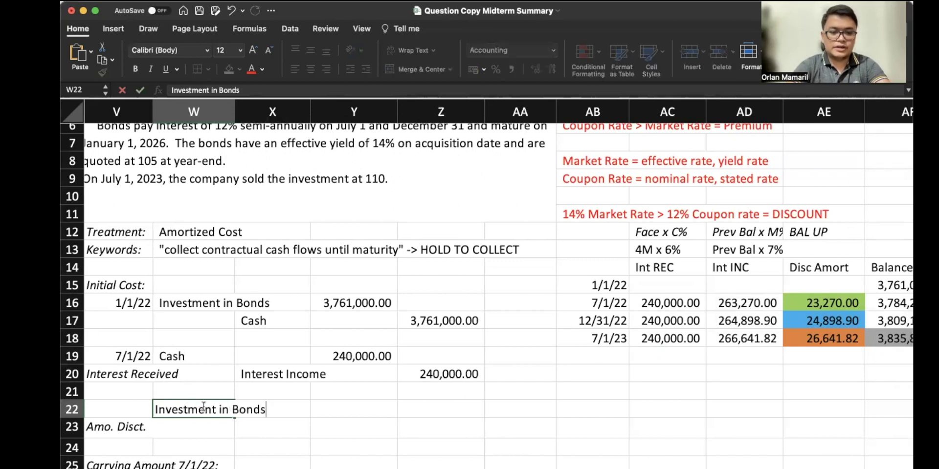
pyautogui.press('Return')
pyautogui.press('Tab')
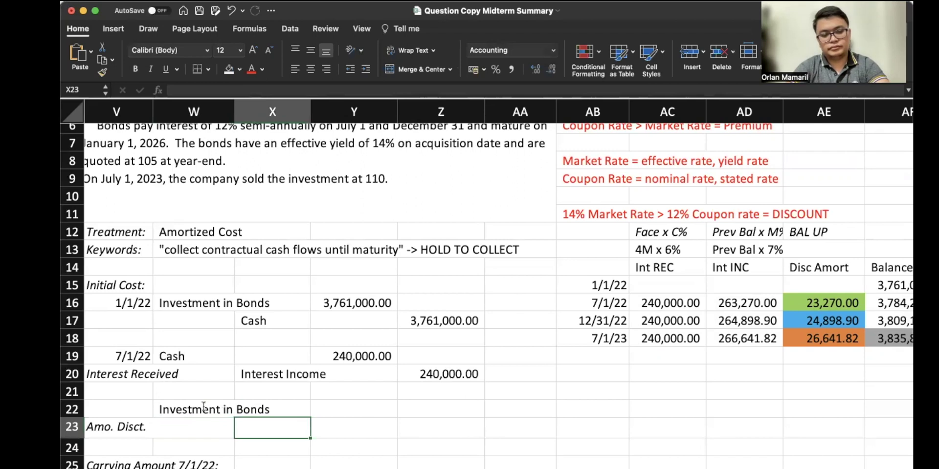
pyautogui.write('Interest Income')
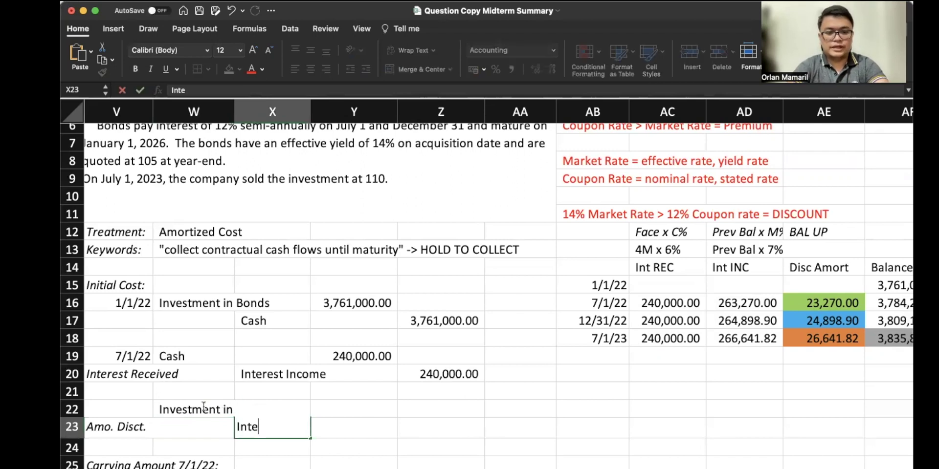
pyautogui.press('Tab')
# Link both amounts to the 23,270.00 discount amortization in the schedule
pyautogui.press('Up')
pyautogui.write('=')
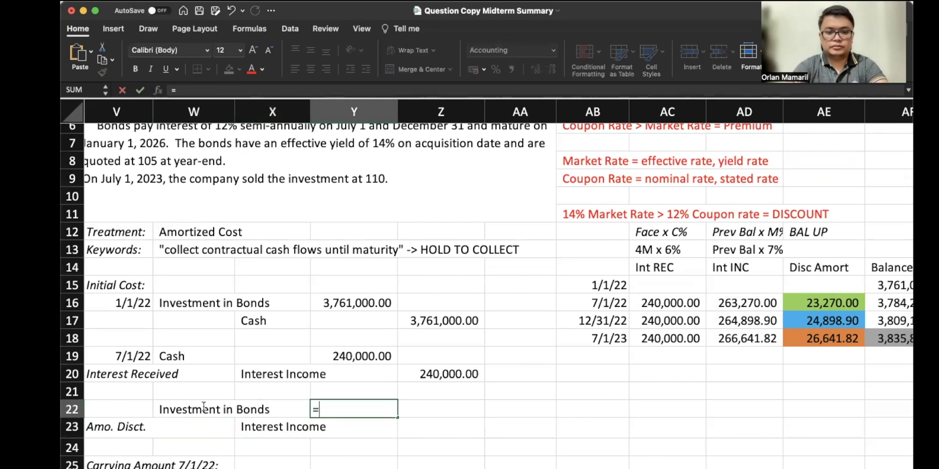
pyautogui.click(843, 304)
pyautogui.press('Return')
pyautogui.press('Tab')
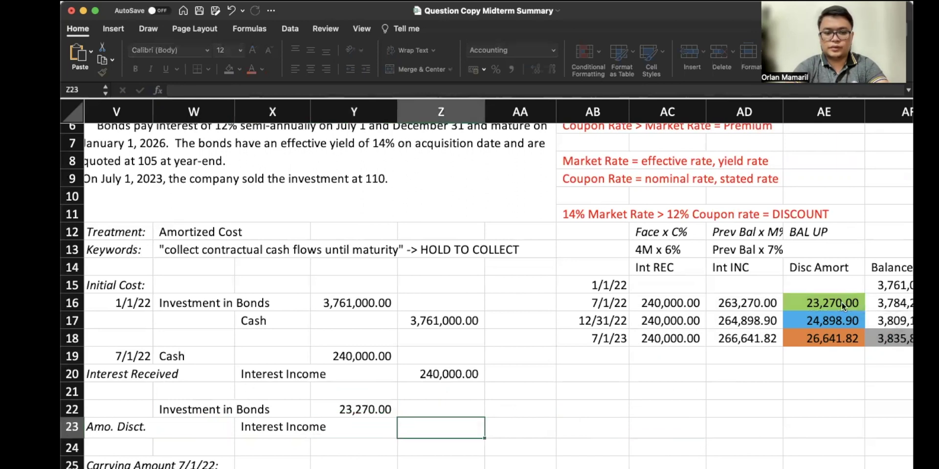
pyautogui.write('=')
pyautogui.click(849, 303)
pyautogui.press('Return')
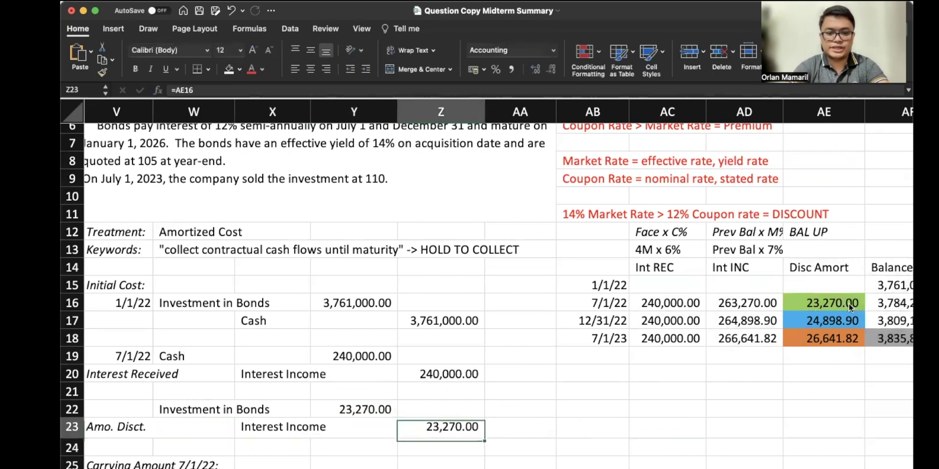
pyautogui.click(347, 416)
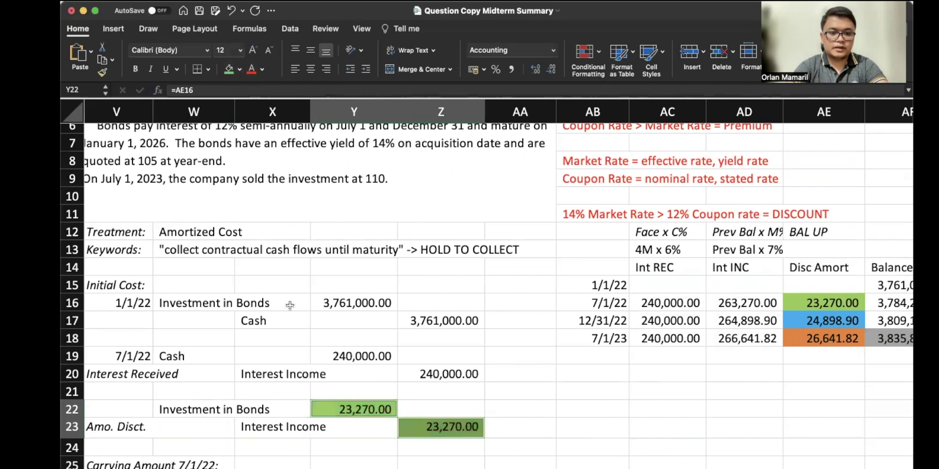
# Link the carrying amounts to the 7/1/22 (3,784,270.00) and 12/31/22 (3,809,168.90) table balances
pyautogui.scroll(-3, 288, 313)
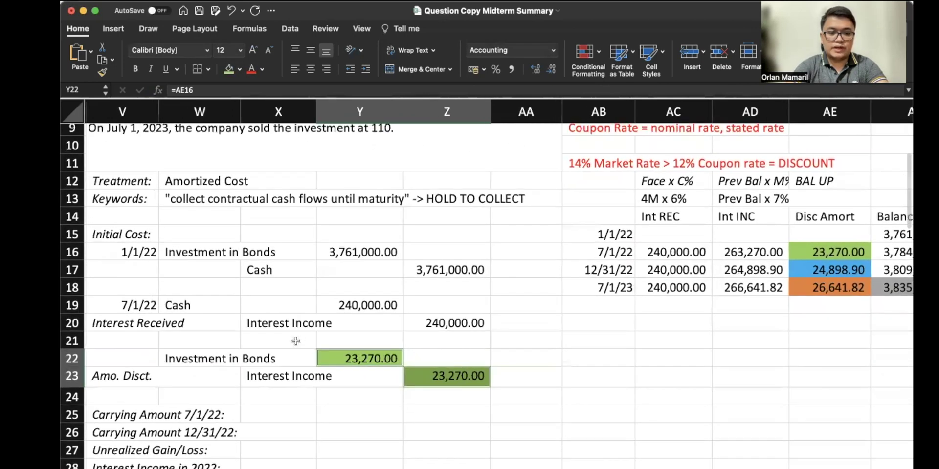
pyautogui.click(280, 415)
pyautogui.write('=')
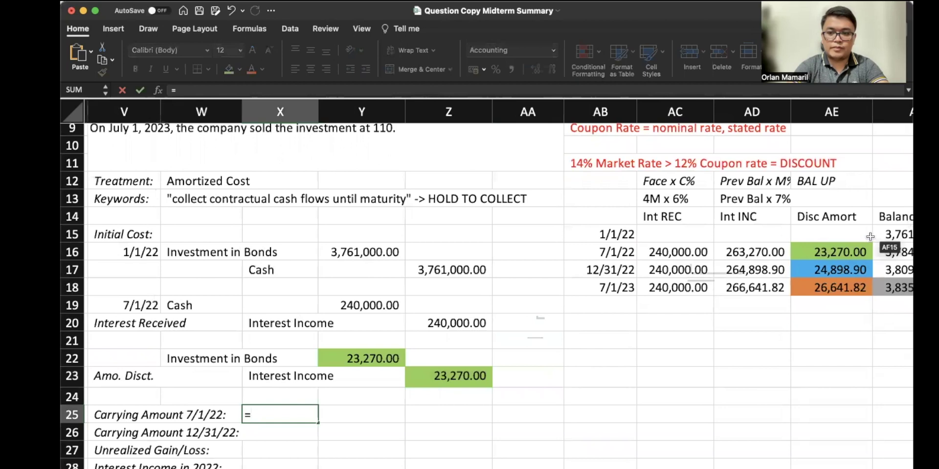
pyautogui.click(888, 253)
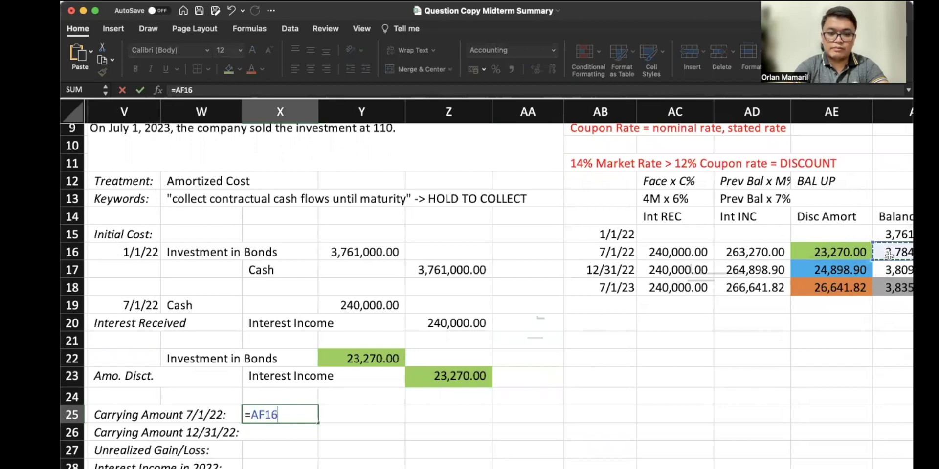
pyautogui.press('Return')
pyautogui.hscroll(2, 889, 254)
pyautogui.scroll(-1, 889, 254)
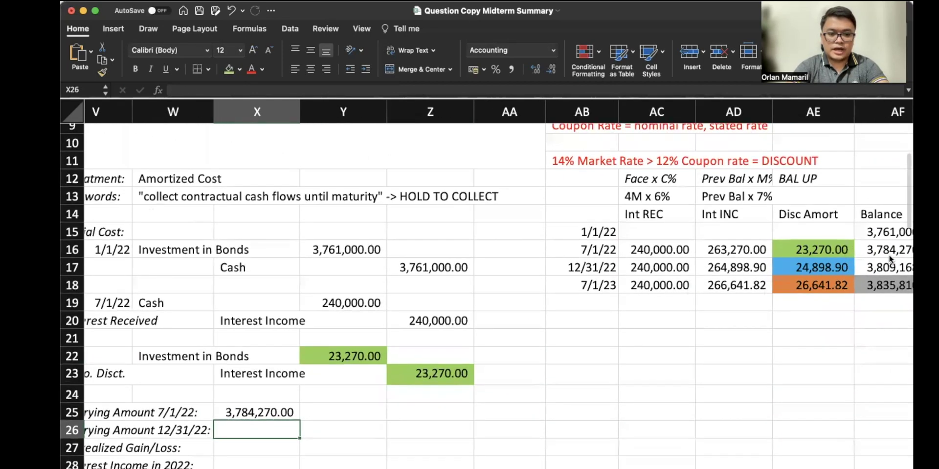
pyautogui.write('=')
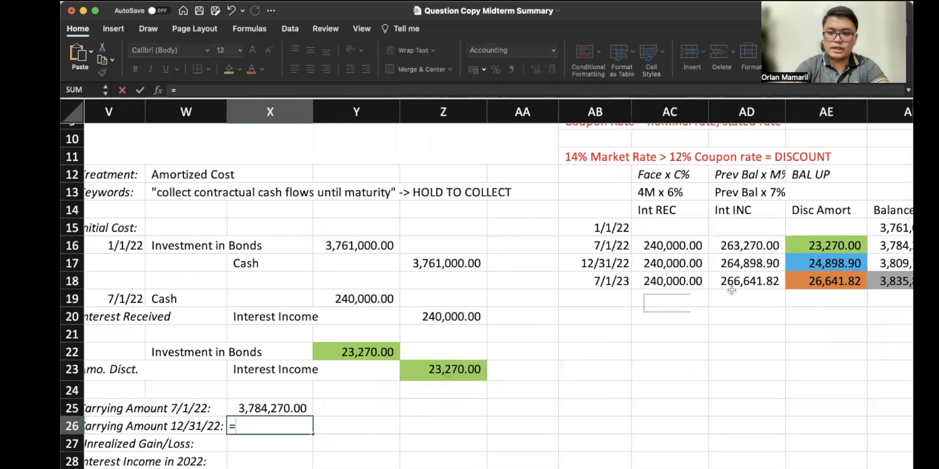
pyautogui.click(881, 263)
pyautogui.press('Return')
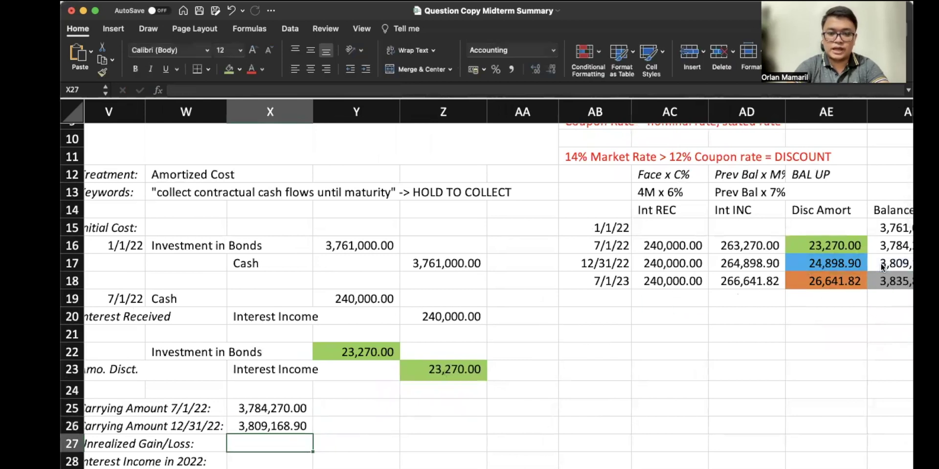
# Enter 0 as the unrealized gain/loss
pyautogui.hscroll(2, 880, 262)
pyautogui.moveTo(856, 264); pyautogui.dragTo(540, 264)
pyautogui.hscroll(-2, 524, 312)
pyautogui.hscroll(1, 524, 312)
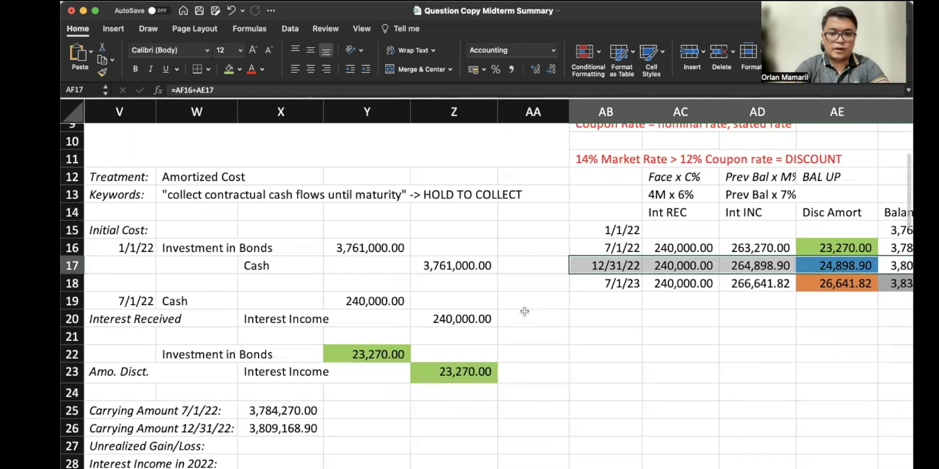
pyautogui.click(286, 447)
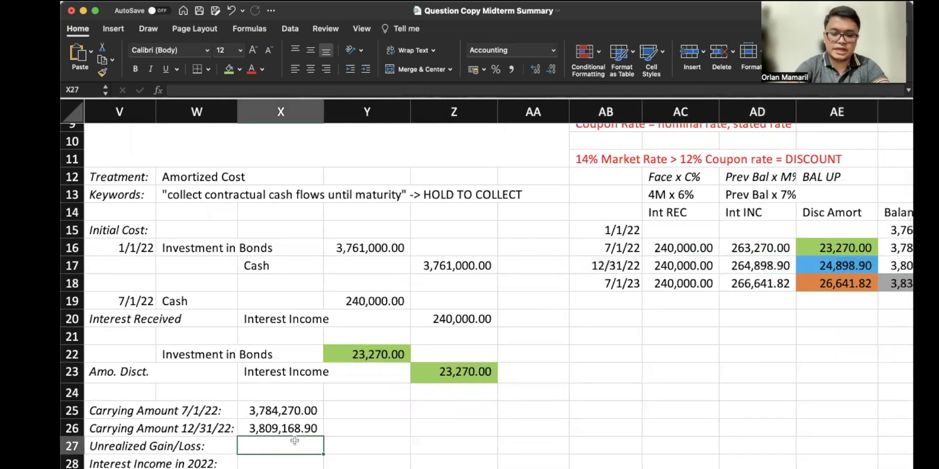
pyautogui.write('0')
pyautogui.press('Tab')
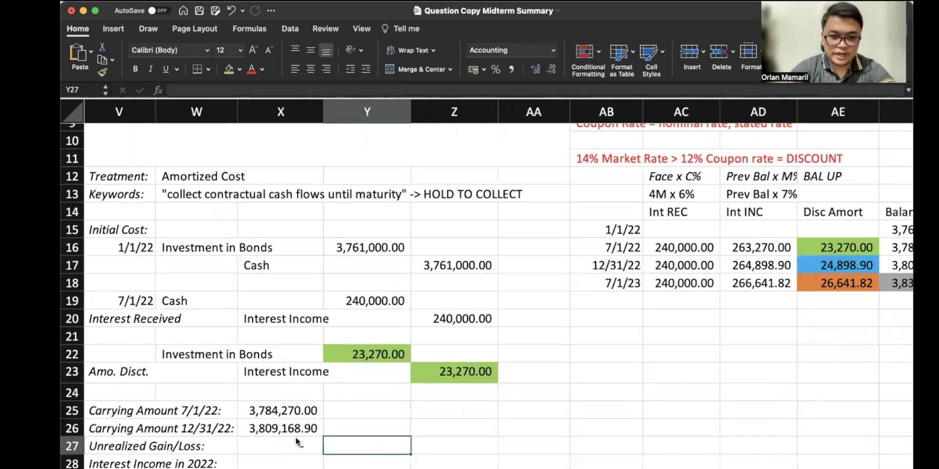
pyautogui.scroll(1, 294, 439)
pyautogui.scroll(-1, 295, 437)
pyautogui.hscroll(-2, 296, 437)
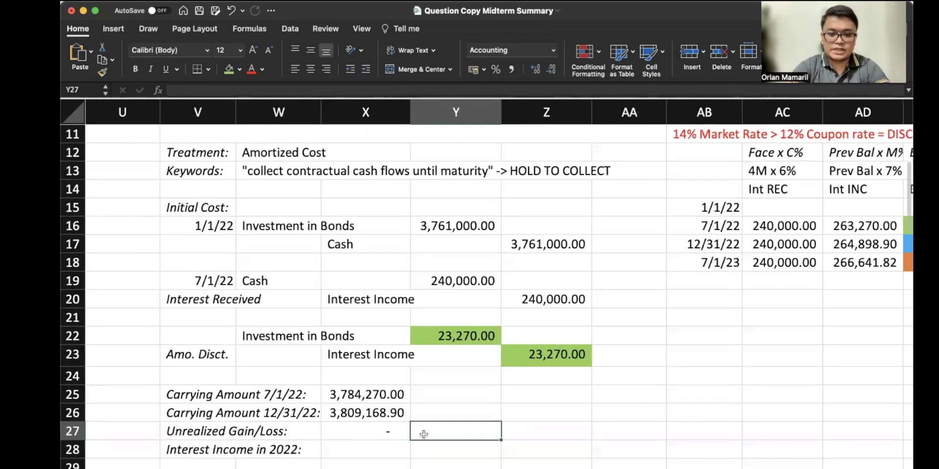
# Add the notes 'FV changes are ignored' and '(amort table, int income jan-dec 2022)'
pyautogui.write('FV change')
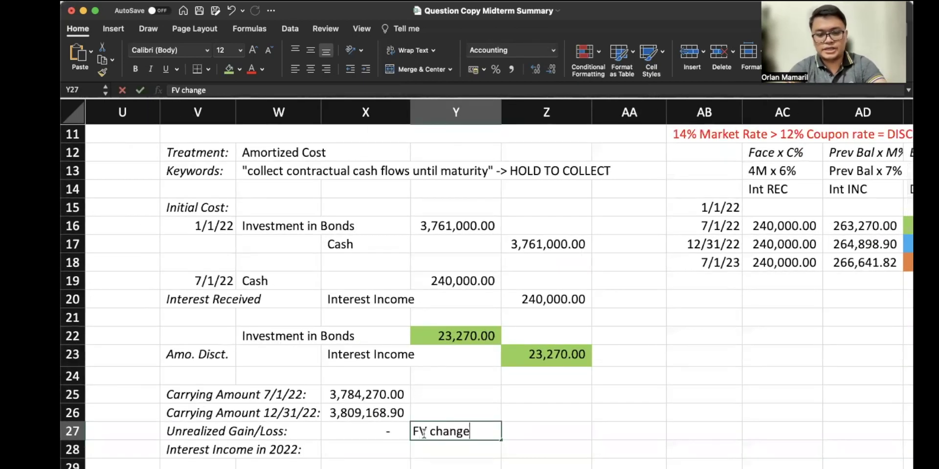
pyautogui.write('s are ignored')
pyautogui.press('Return')
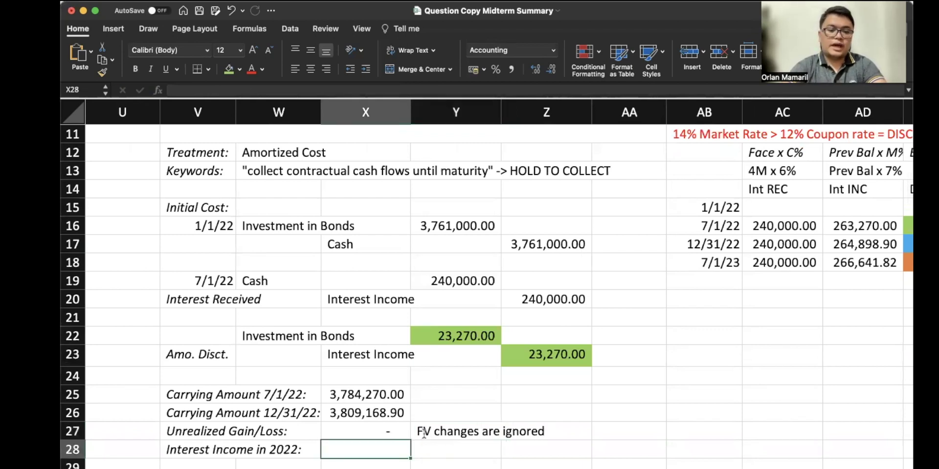
pyautogui.press('Right')
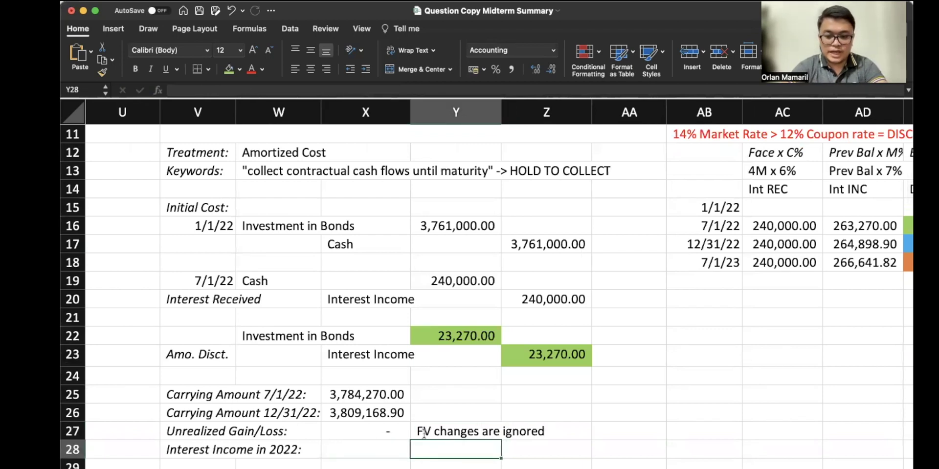
pyautogui.write('(amort tabl')
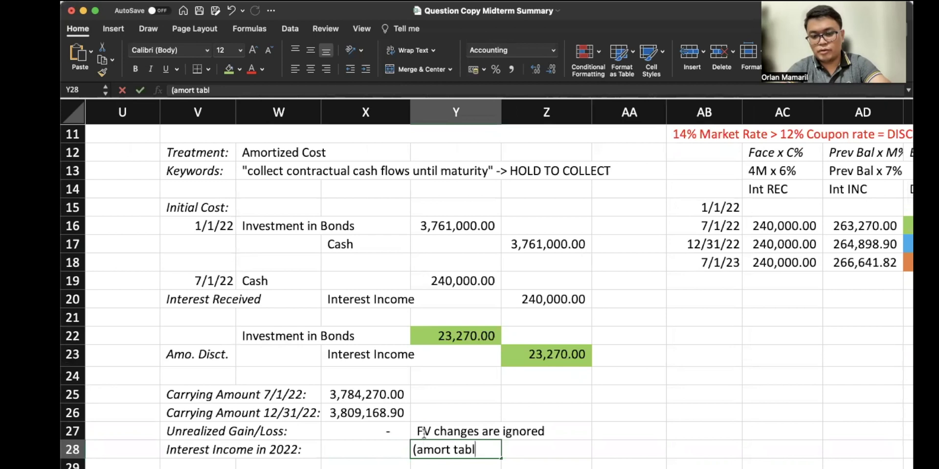
pyautogui.write('e, in')
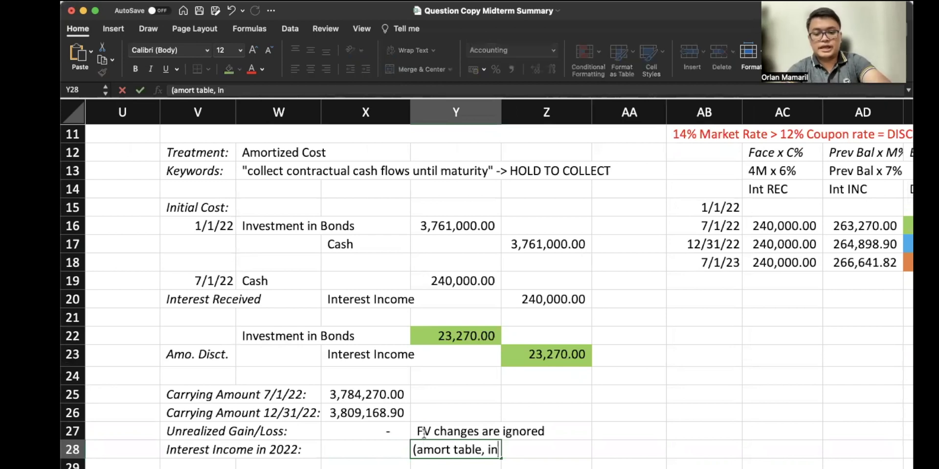
pyautogui.write('t income ja')
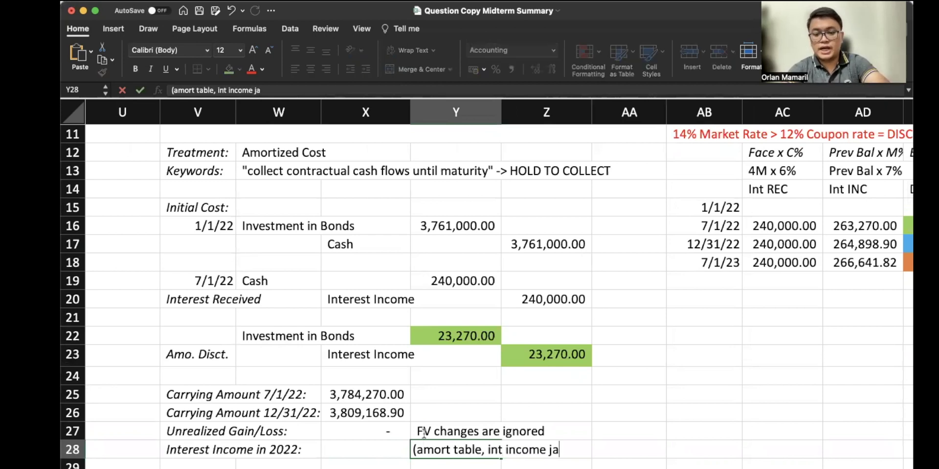
pyautogui.write('n-dec 2022)')
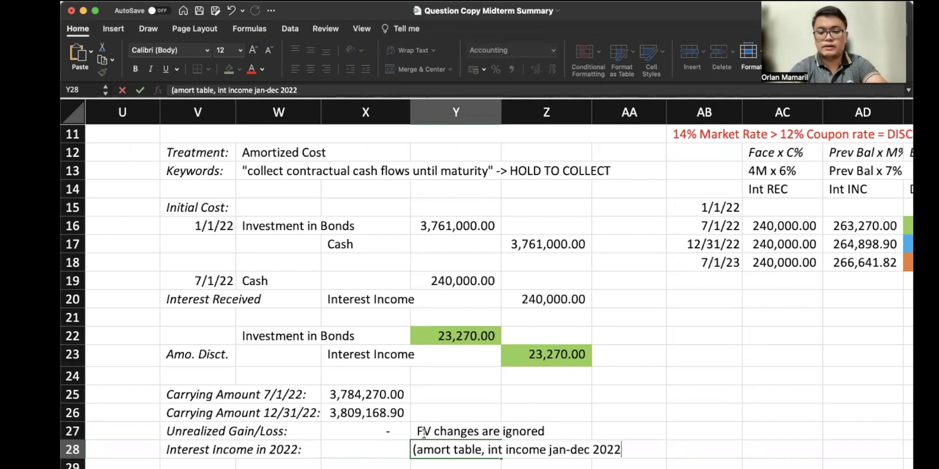
pyautogui.press('Return')
# Sum the 7/1/22 and 12/31/22 interest income amounts into 2022 interest income, 528,168.90
pyautogui.click(393, 446)
pyautogui.write('=')
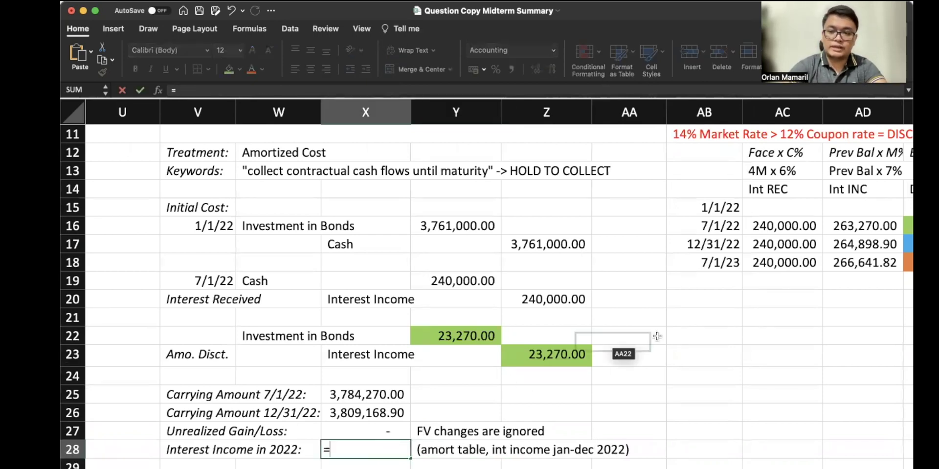
pyautogui.hscroll(5, 675, 334)
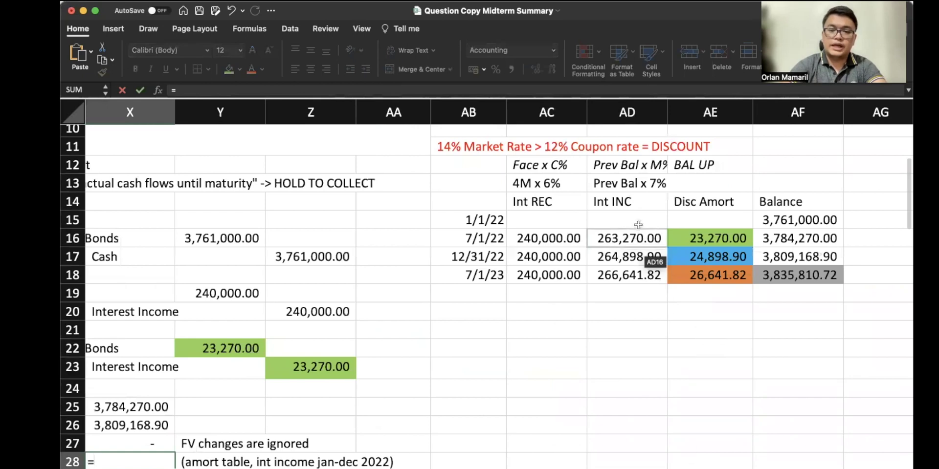
pyautogui.click(635, 238)
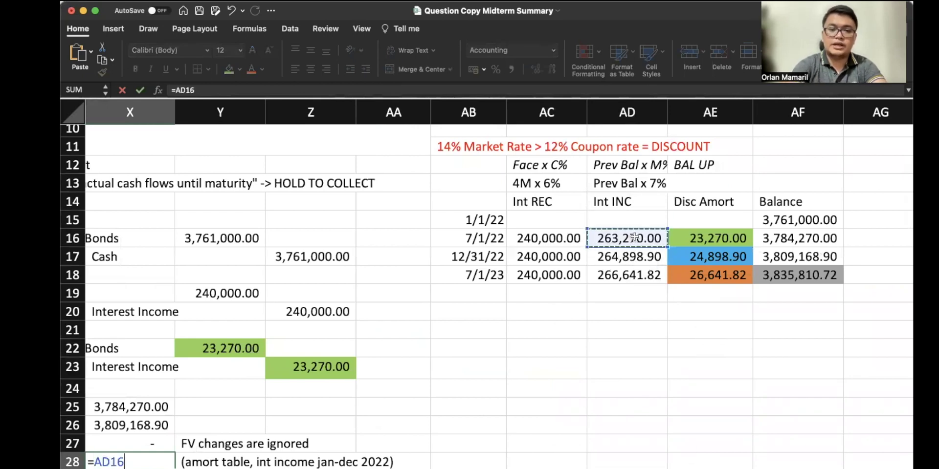
pyautogui.write('+')
pyautogui.click(634, 257)
pyautogui.press('Return')
pyautogui.hscroll(-3, 634, 259)
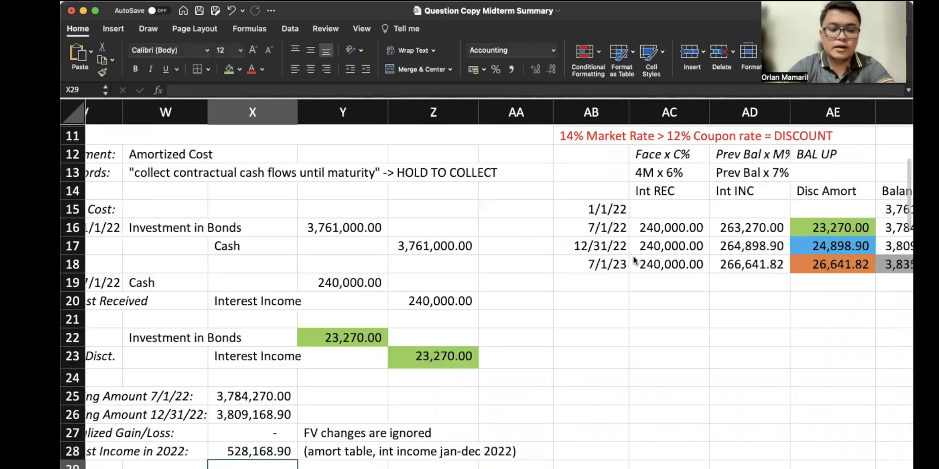
pyautogui.hscroll(-2, 634, 260)
pyautogui.scroll(1, 634, 260)
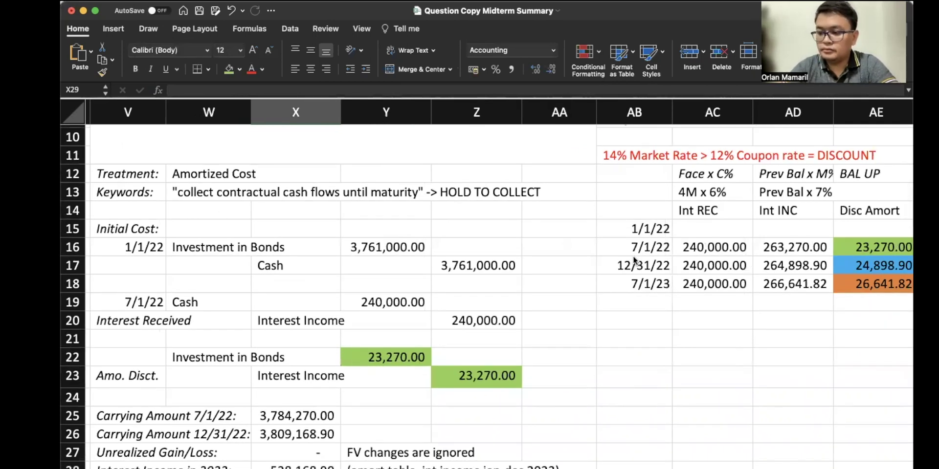
# Copy the interest received entry to 12/31/22 and link the Cash debit to 240,000.00
pyautogui.scroll(-4, 402, 319)
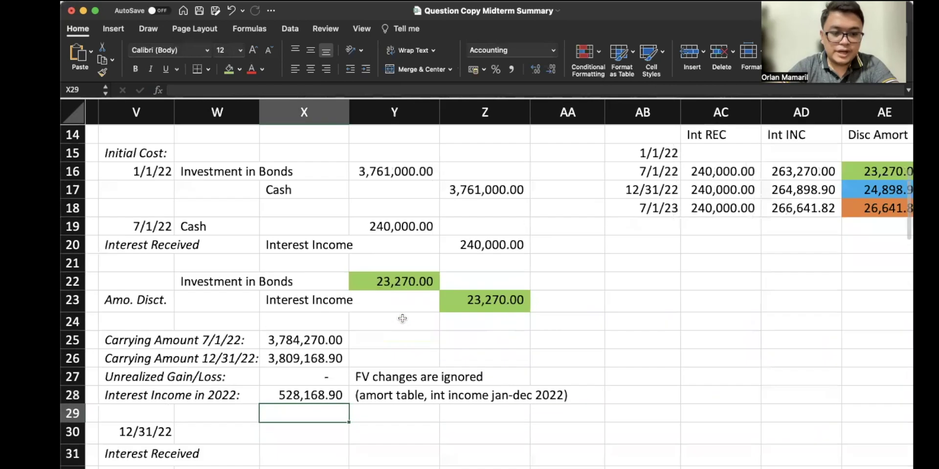
pyautogui.moveTo(246, 226); pyautogui.dragTo(487, 242)
pyautogui.hotkey('ctrl', 'c')
pyautogui.click(232, 430)
pyautogui.hotkey('ctrl', 'v')
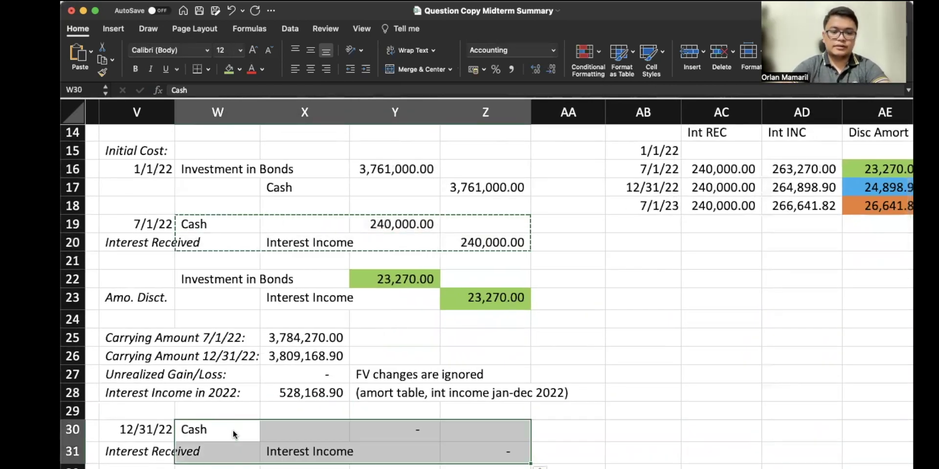
pyautogui.click(408, 430)
pyautogui.write('=')
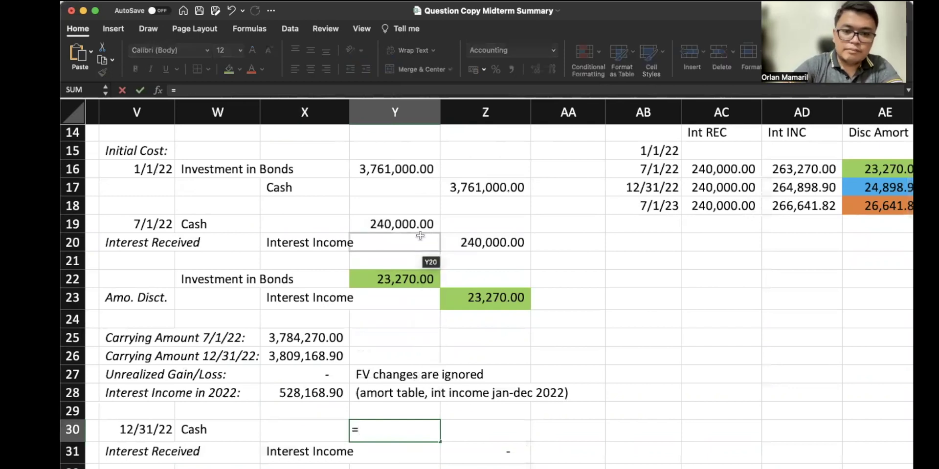
pyautogui.click(420, 236)
pyautogui.click(418, 229)
pyautogui.press('Return')
pyautogui.press('Right')
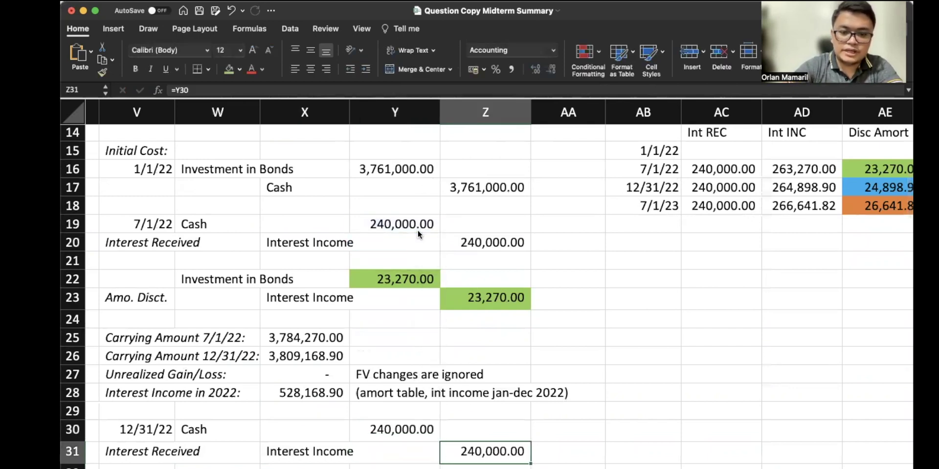
pyautogui.scroll(-3, 418, 230)
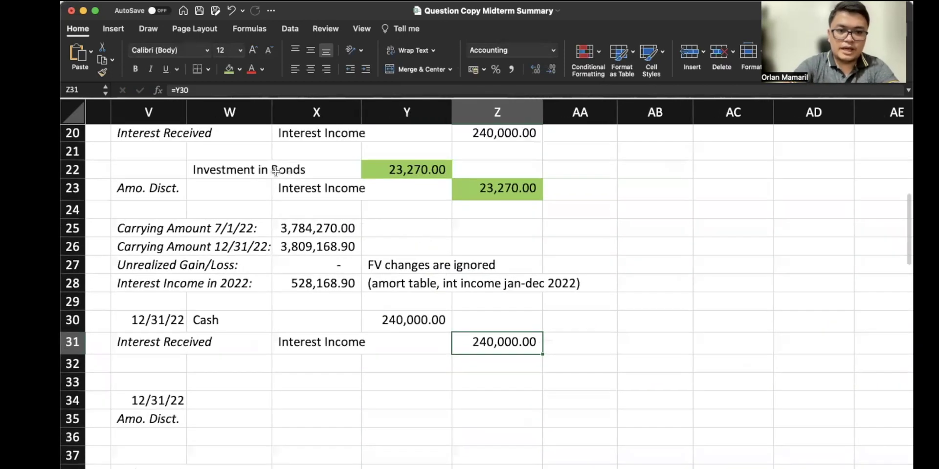
# Copy the Investment in Bonds and Interest Income account names into the 12/31/22 amortization rows
pyautogui.moveTo(268, 170); pyautogui.dragTo(319, 190)
pyautogui.press('super+c')
pyautogui.click(254, 402)
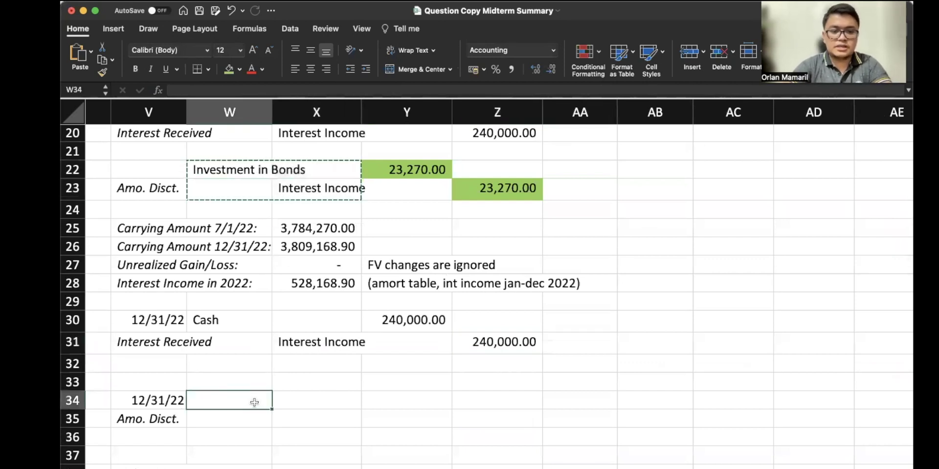
pyautogui.press('super+v')
# Link the Investment in Bonds debit to the 24,898.90 amortization and set the credit to =Y34
pyautogui.click(440, 391)
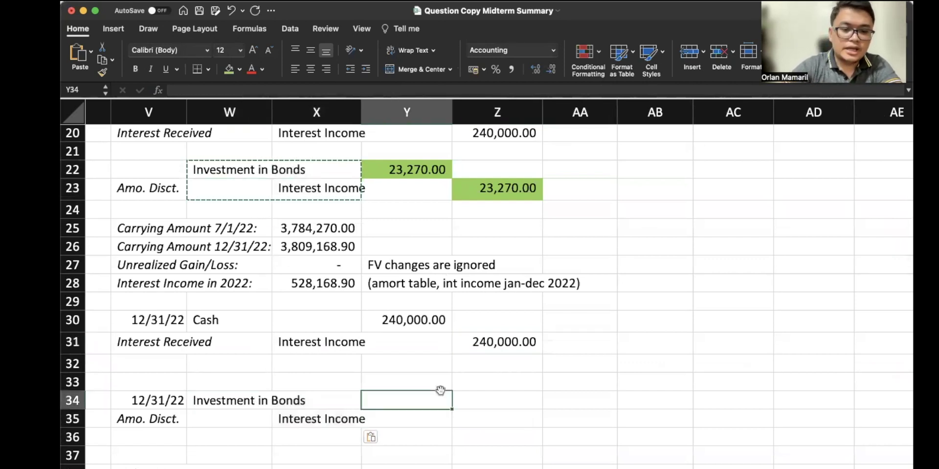
pyautogui.write('=')
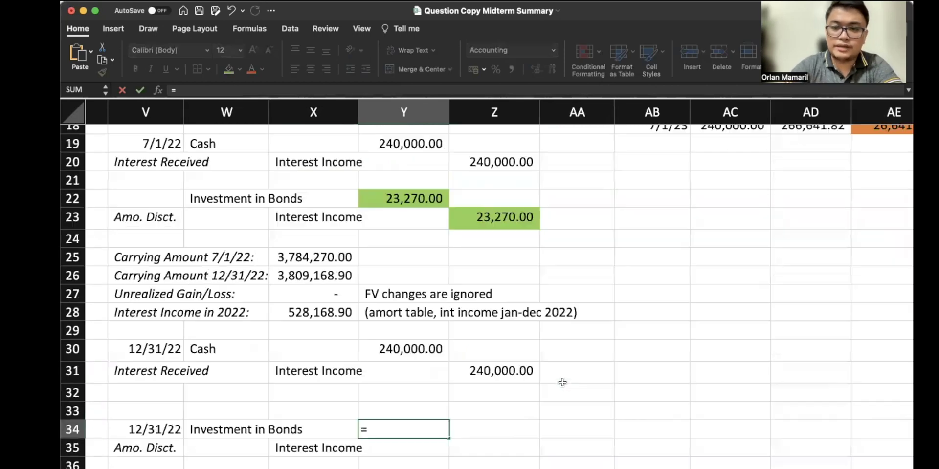
pyautogui.scroll(3, 563, 382)
pyautogui.scroll(3, 562, 382)
pyautogui.hscroll(2, 562, 382)
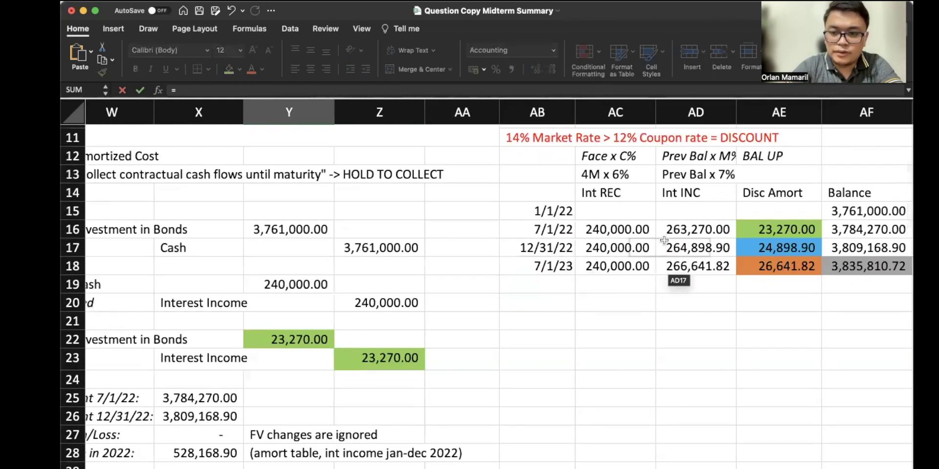
pyautogui.click(773, 248)
pyautogui.press('Return')
pyautogui.press('Right')
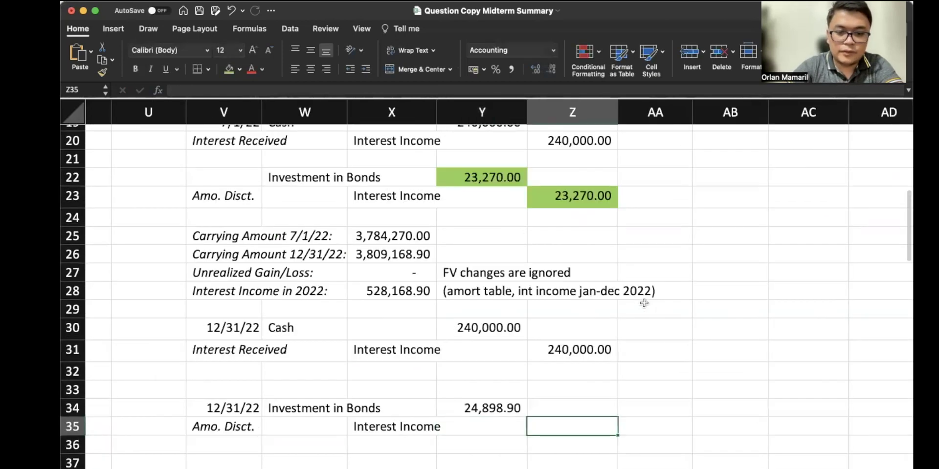
pyautogui.write('=Y34')
pyautogui.press('Return')
pyautogui.scroll(-2, 643, 303)
pyautogui.hscroll(1, 644, 303)
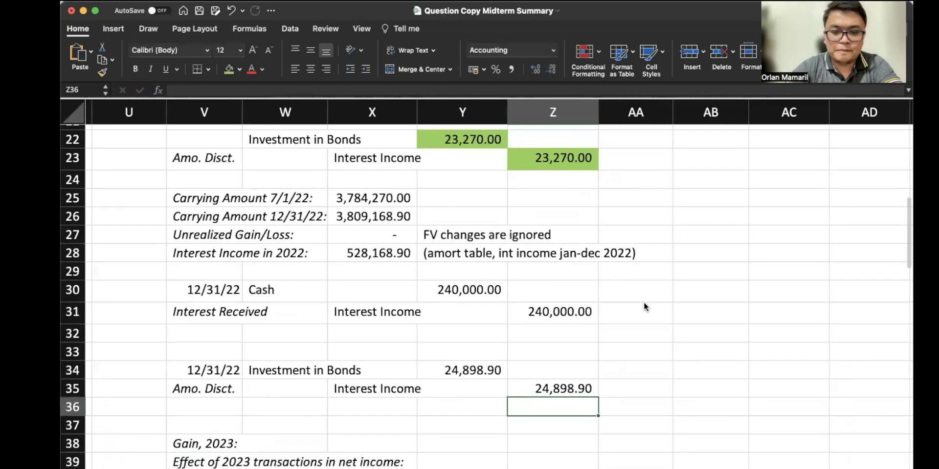
pyautogui.hscroll(1, 644, 304)
pyautogui.scroll(1, 643, 304)
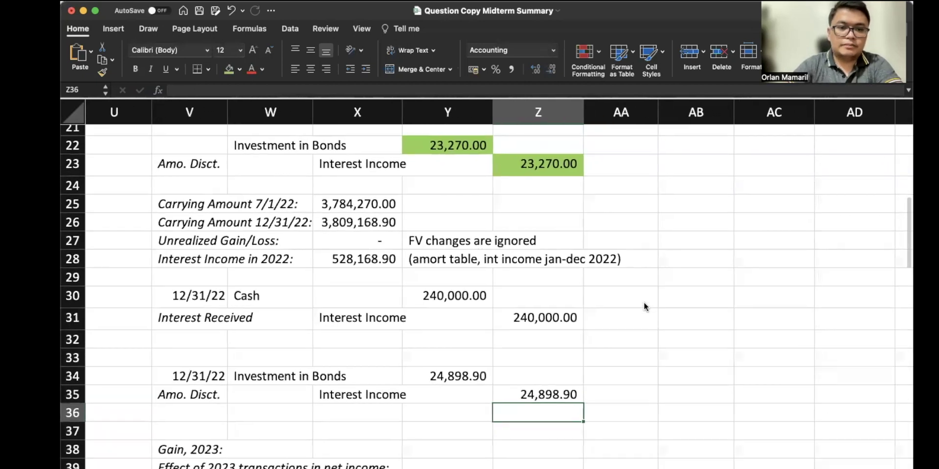
# Add a red note 'FV changes are ignored = NO UNREALIZED GAIN/LOSS' below the entries
pyautogui.hscroll(1, 644, 306)
pyautogui.scroll(1, 644, 306)
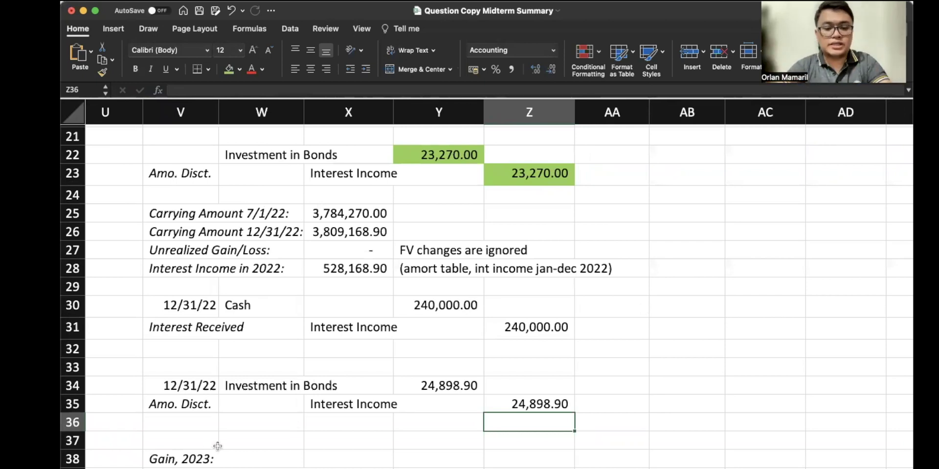
pyautogui.moveTo(268, 438); pyautogui.dragTo(402, 435)
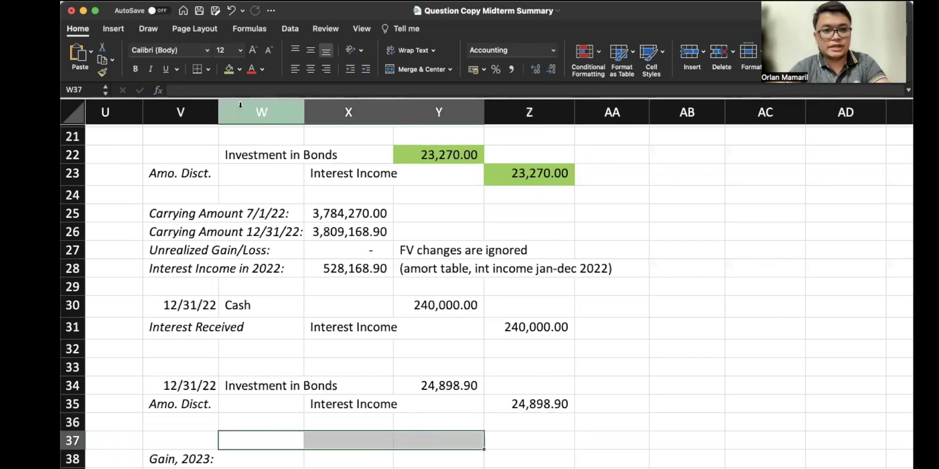
pyautogui.click(251, 70)
pyautogui.write('FV cha')
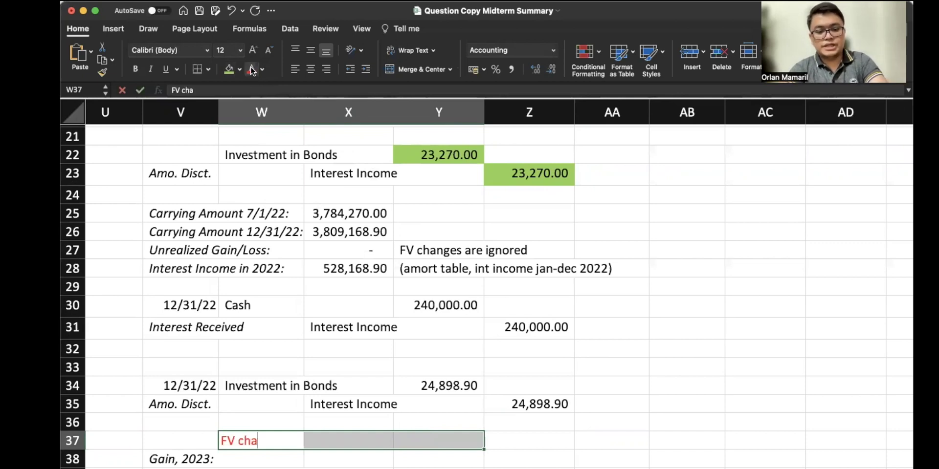
pyautogui.write('nges are ignored')
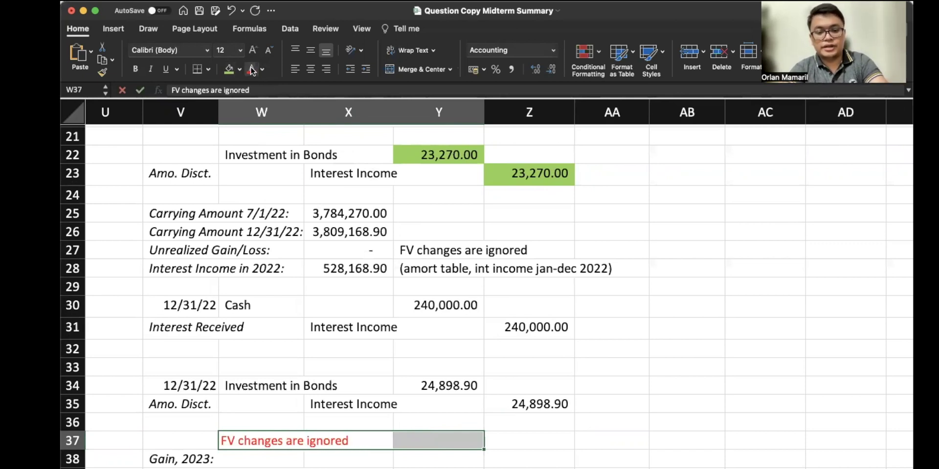
pyautogui.write(' = NO UNRE')
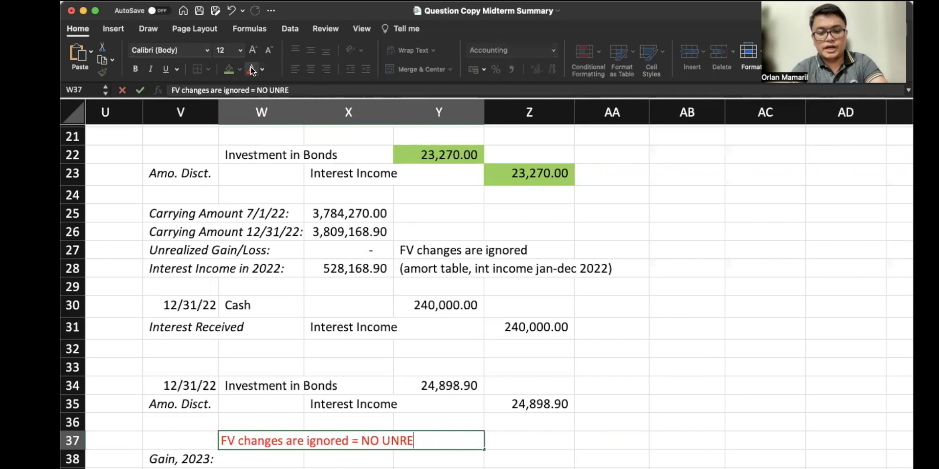
pyautogui.write('ALIZED GAIN/LOSS')
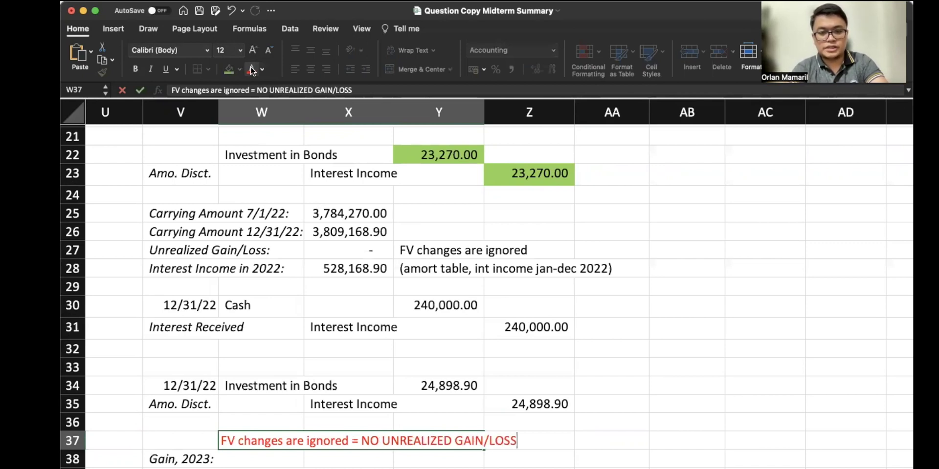
pyautogui.press('Tab')
# Turn the existing FV changes note red and move it up to row 36
pyautogui.click(446, 248)
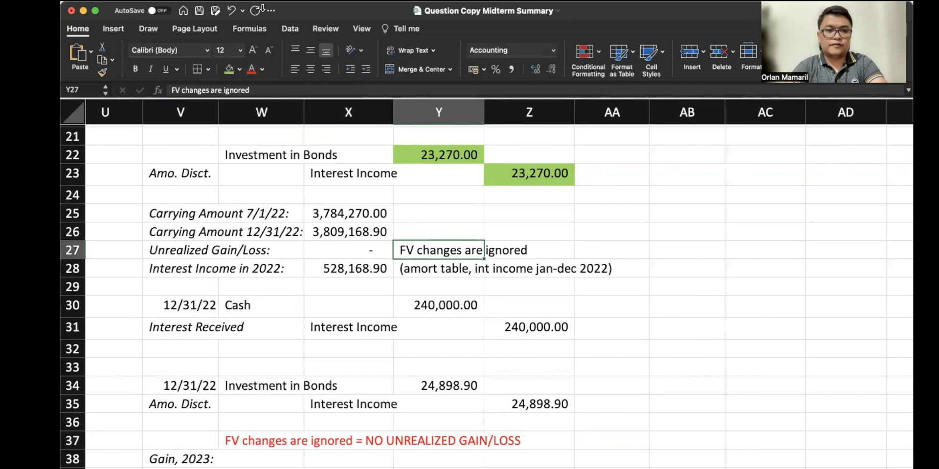
pyautogui.click(251, 69)
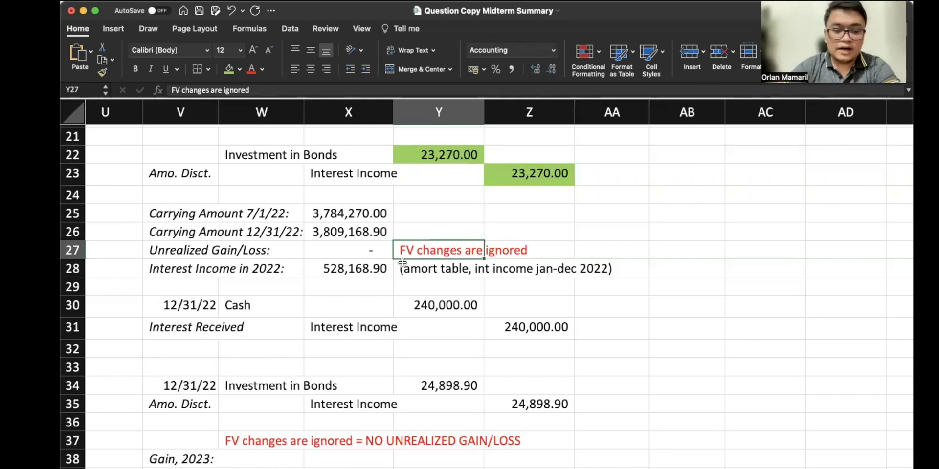
pyautogui.scroll(-5, 350, 402)
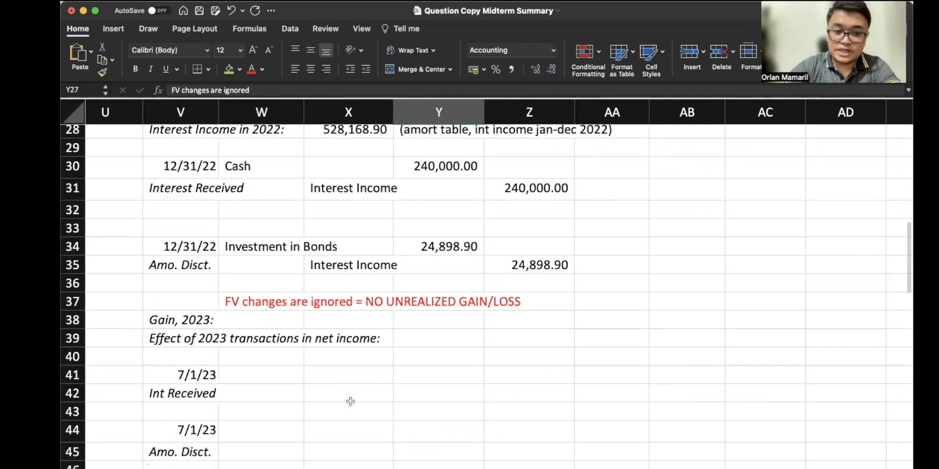
pyautogui.click(297, 300)
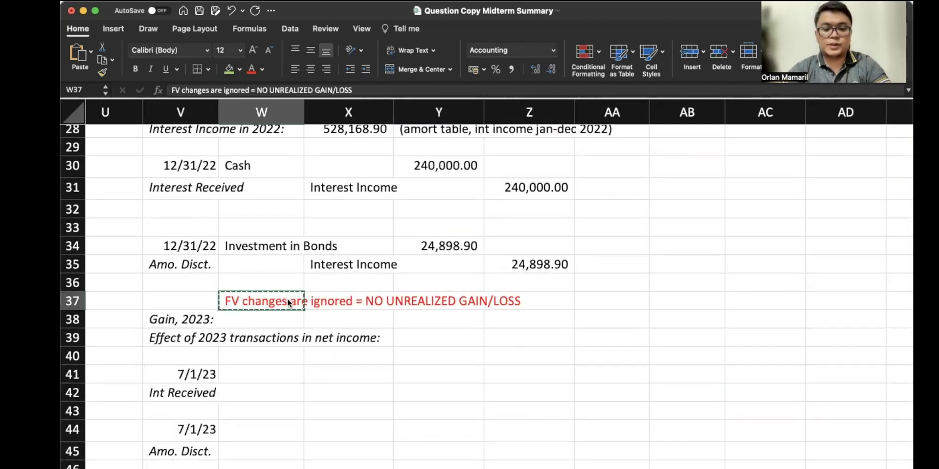
pyautogui.moveTo(287, 309); pyautogui.dragTo(287, 298)
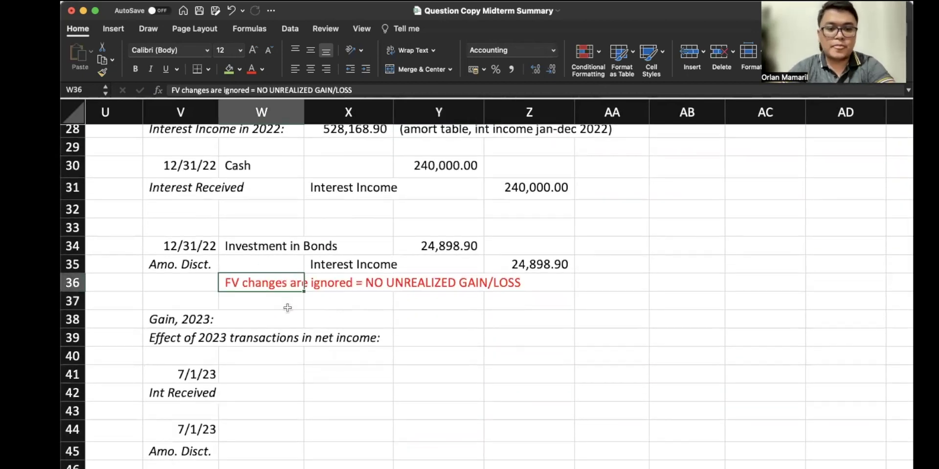
# Copy the 12/31/22 interest received entry into the 7/1/23 rows
pyautogui.click(296, 373)
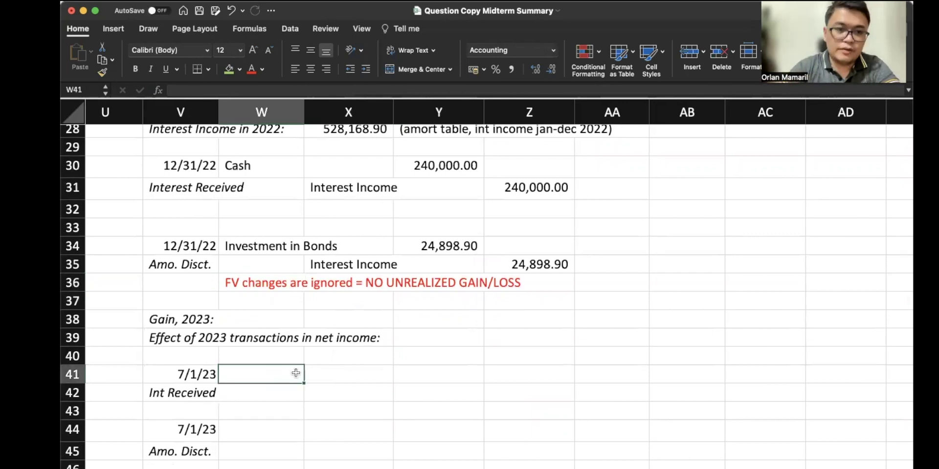
pyautogui.moveTo(291, 167); pyautogui.dragTo(530, 193)
pyautogui.press('super+c')
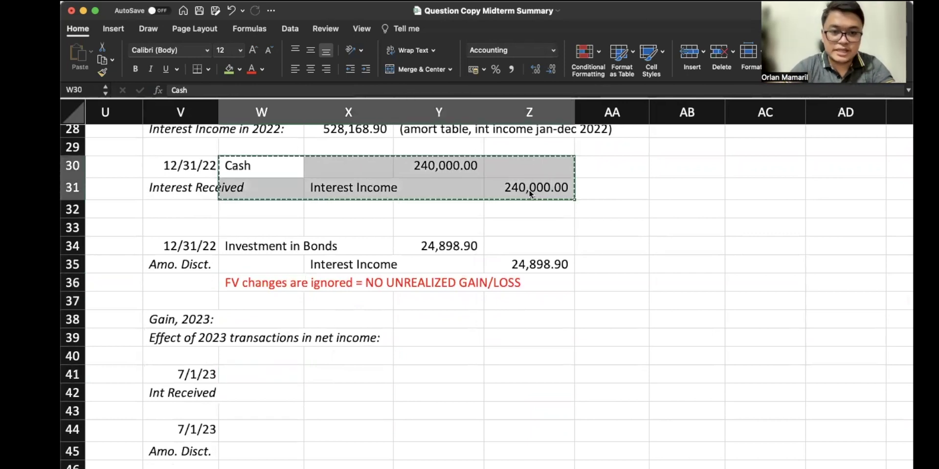
pyautogui.click(265, 374)
pyautogui.press('super+v')
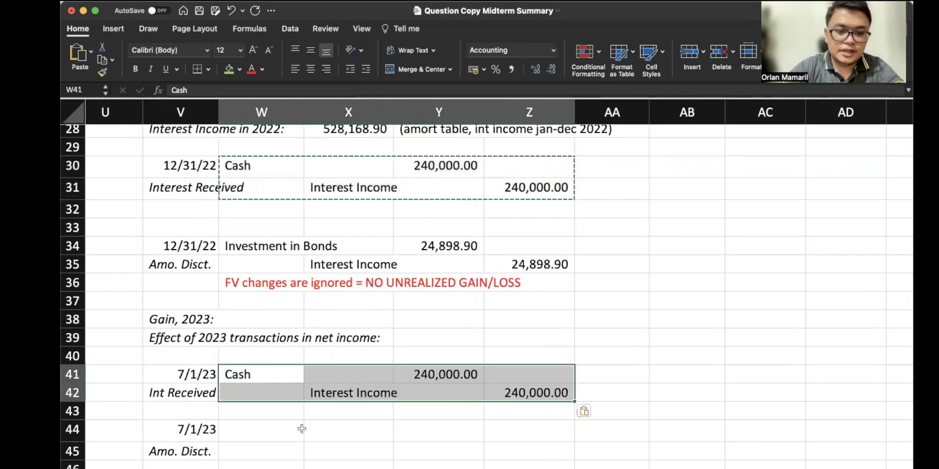
# Fill rows 44–45 with the Investment in Bonds and Interest Income accounts from rows 34–35
pyautogui.click(302, 429)
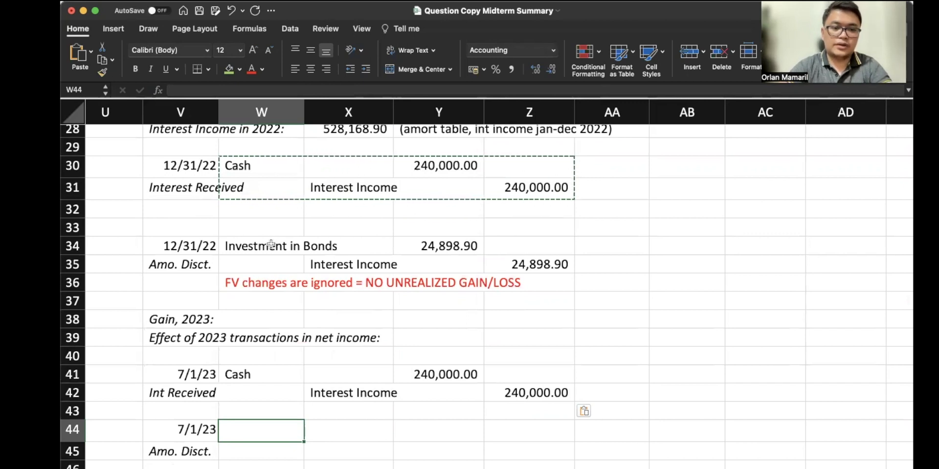
pyautogui.moveTo(271, 244); pyautogui.dragTo(331, 263)
pyautogui.click(276, 431)
pyautogui.press('super+v')
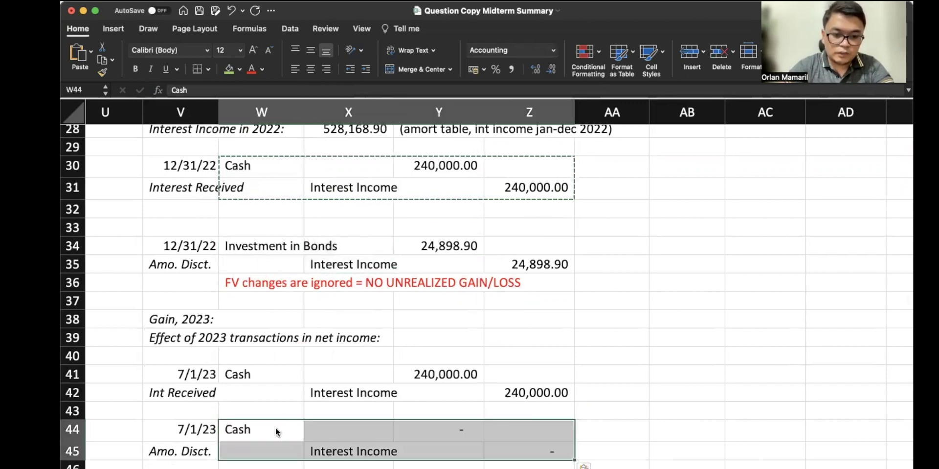
pyautogui.click(427, 433)
pyautogui.moveTo(428, 422); pyautogui.dragTo(342, 261)
pyautogui.press('super+c')
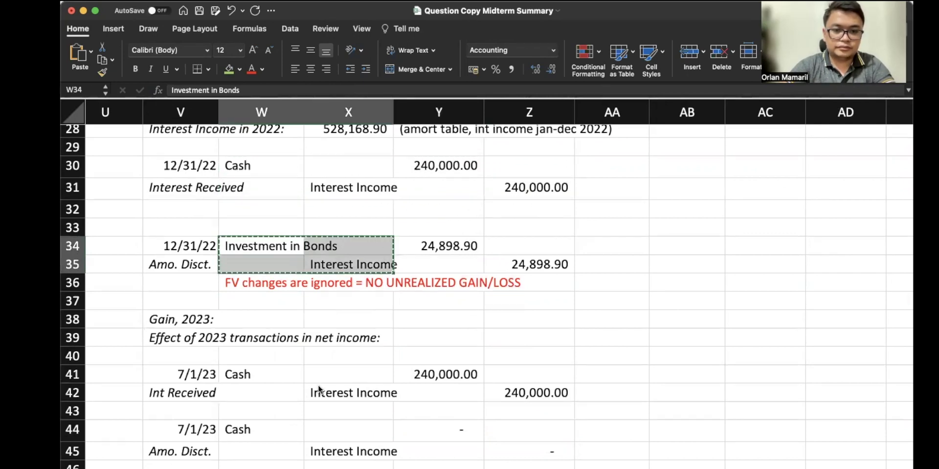
pyautogui.click(279, 421)
pyautogui.press('super+v')
pyautogui.click(445, 431)
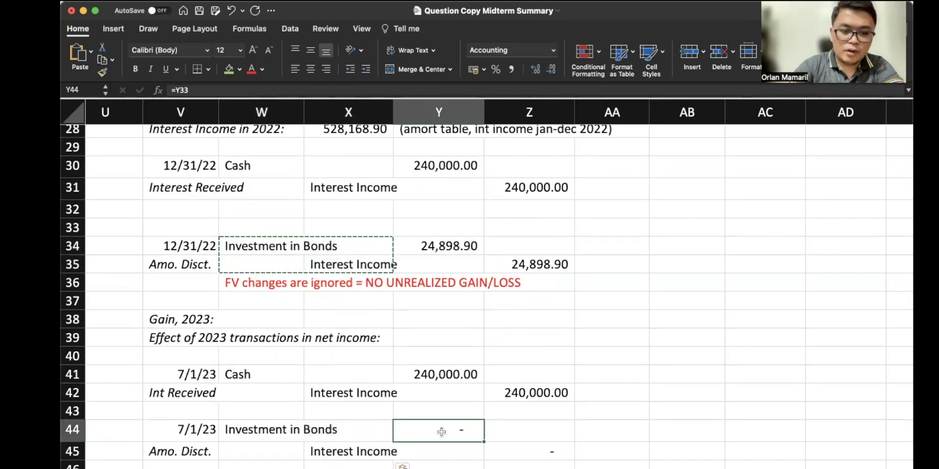
# Link Y44 to AD18 in the amortization table, giving 266,641.82 on both sides
pyautogui.write('=')
pyautogui.scroll(10, 658, 306)
pyautogui.hscroll(2, 657, 306)
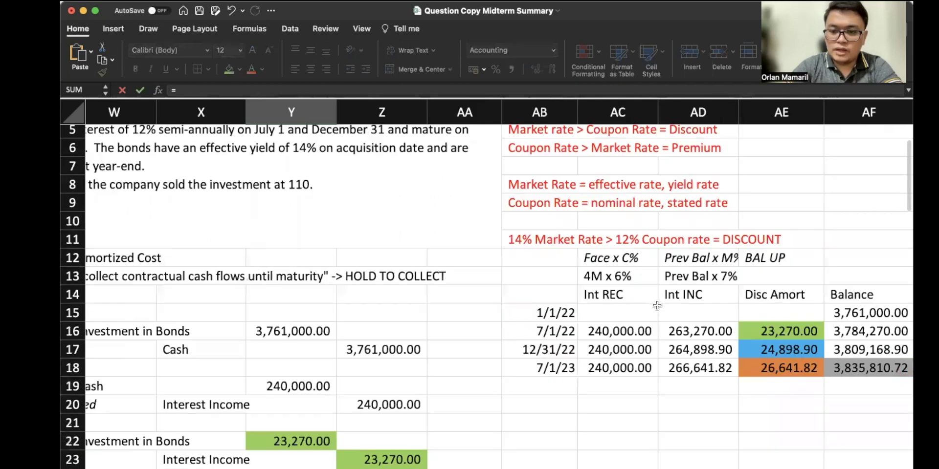
pyautogui.hscroll(1, 657, 306)
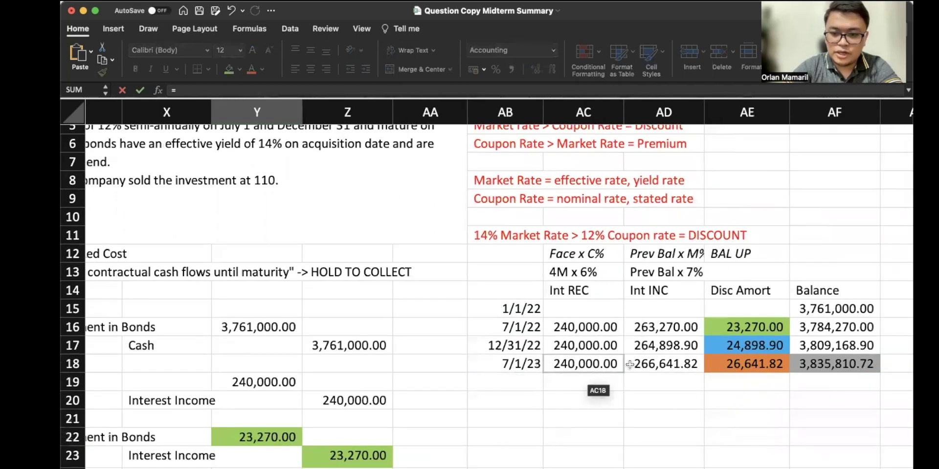
pyautogui.click(649, 368)
pyautogui.press('Return')
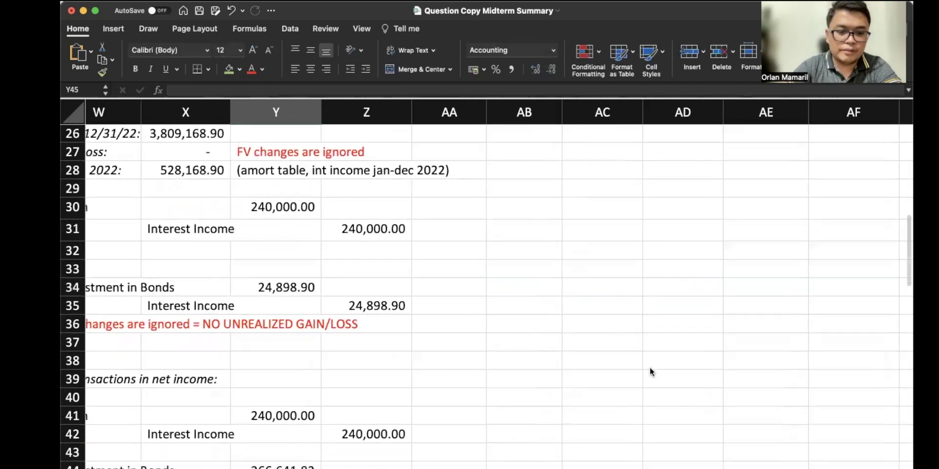
pyautogui.scroll(-4, 649, 368)
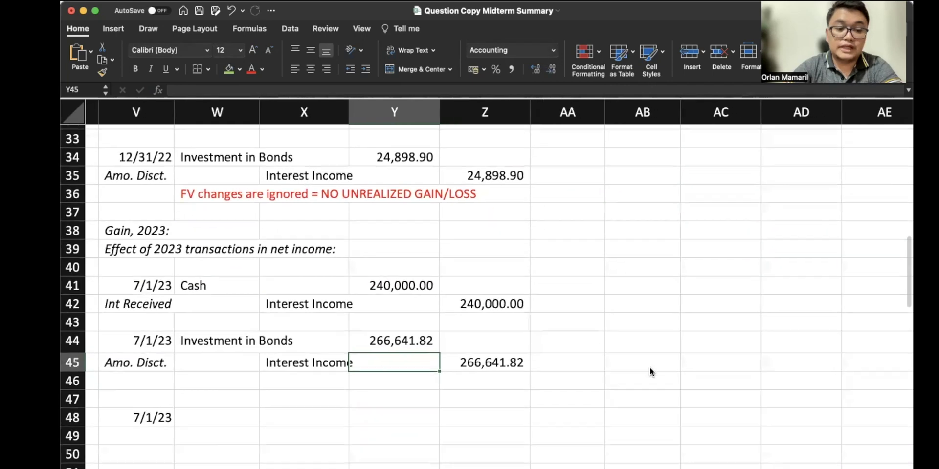
pyautogui.scroll(-1, 650, 372)
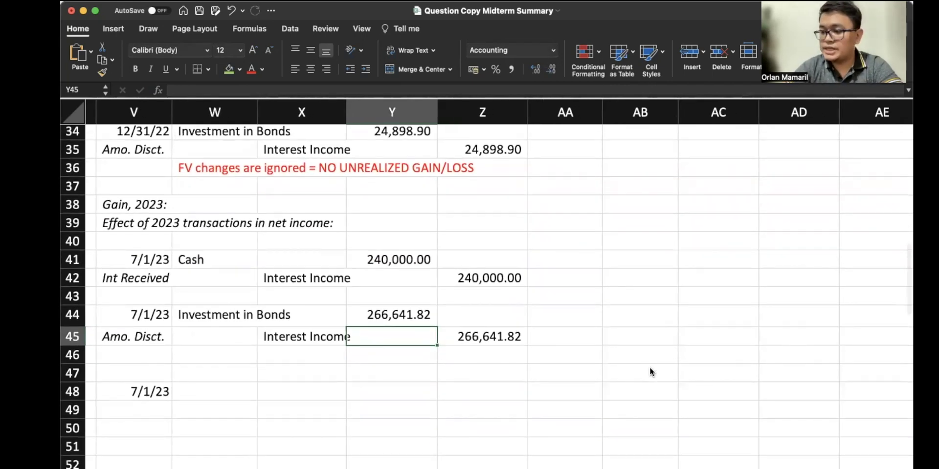
pyautogui.click(208, 377)
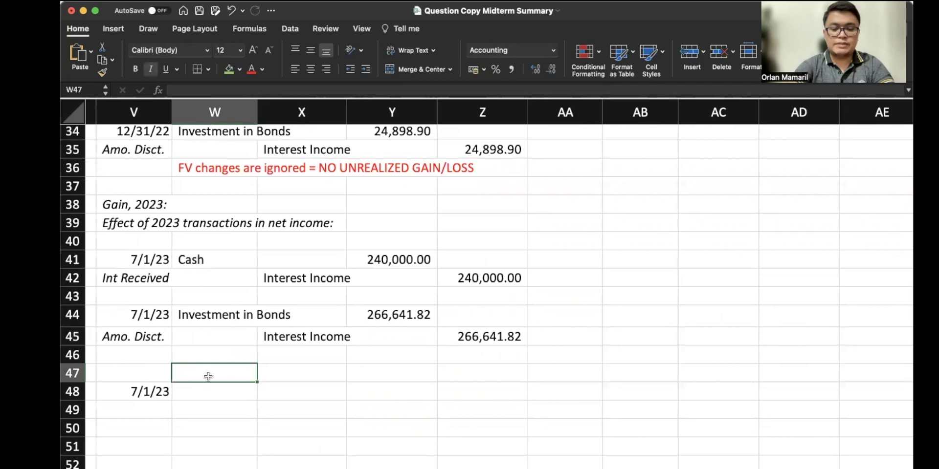
# Enter the heading 'Step 3: Recognize Sale' in W47 and 'Cash' in W48
pyautogui.hscroll(-2, 208, 376)
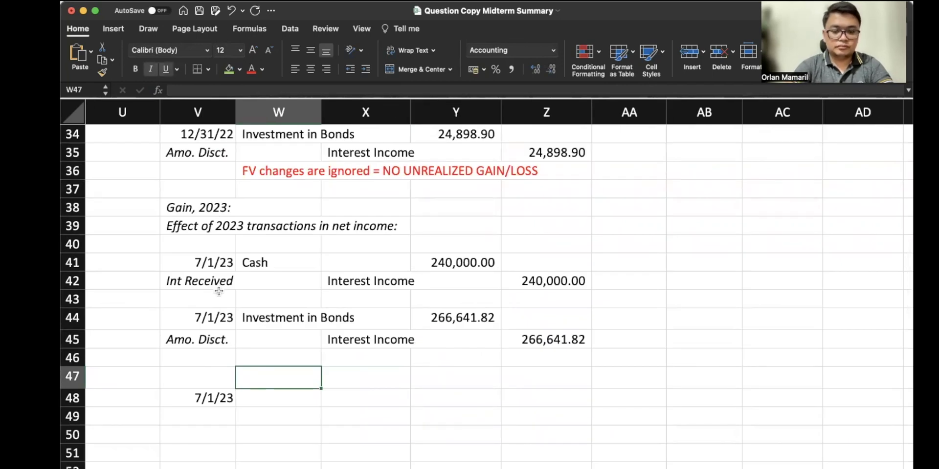
pyautogui.write('Sit')
pyautogui.press('BackSpace')
pyautogui.press('BackSpace')
pyautogui.write('tep')
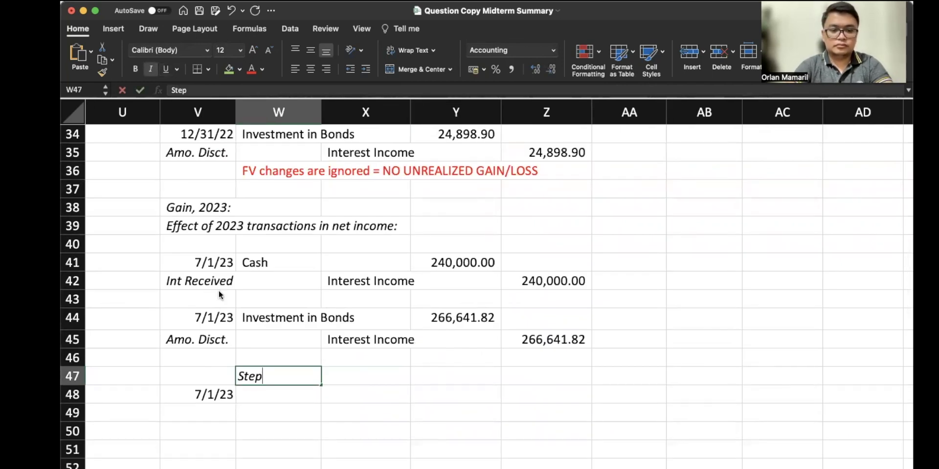
pyautogui.write(' 3: Recognize Sale')
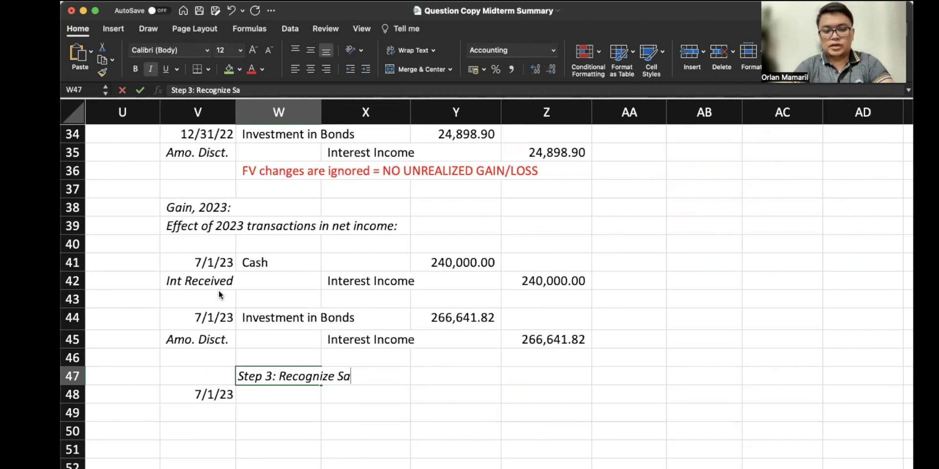
pyautogui.press('Return')
pyautogui.write('Cash')
pyautogui.press('Tab')
pyautogui.press('Tab')
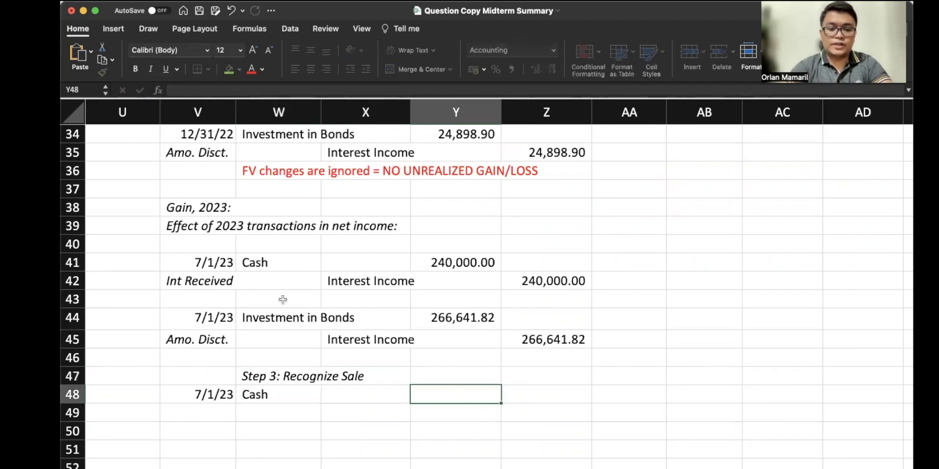
# Add the computation note '(4,000,000 x 110%)' in AA48 after rereading the sale terms
pyautogui.scroll(15, 283, 304)
pyautogui.hscroll(1, 283, 303)
pyautogui.click(283, 303)
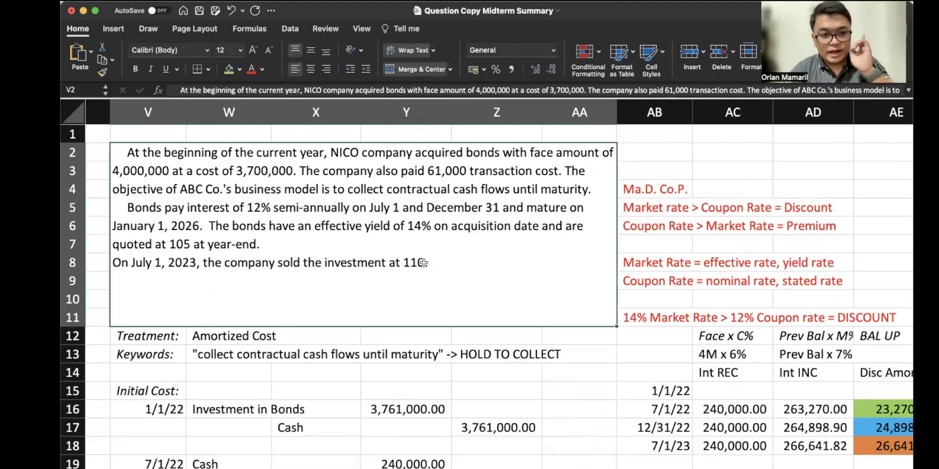
pyautogui.scroll(-15, 423, 263)
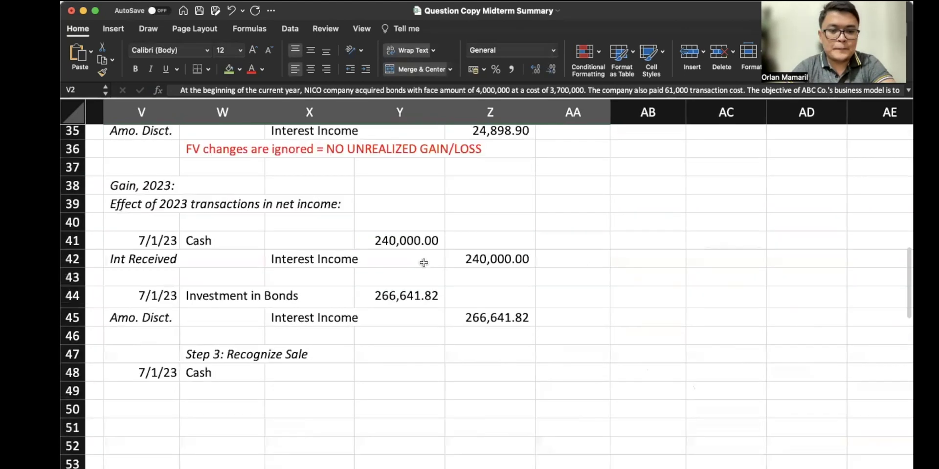
pyautogui.scroll(3, 423, 264)
pyautogui.click(500, 274)
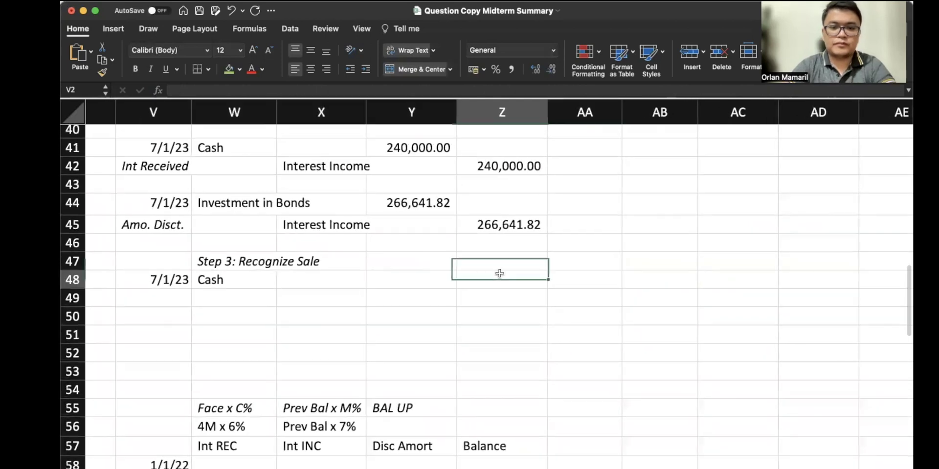
pyautogui.write('(4,000,')
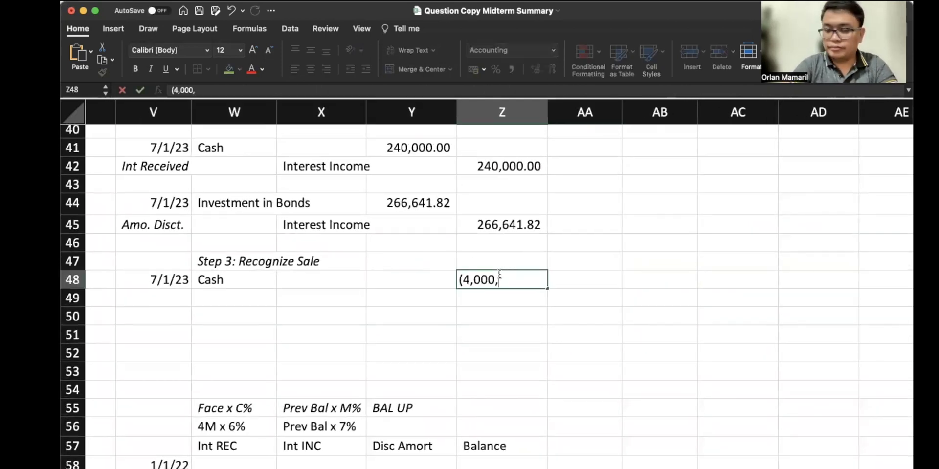
pyautogui.write('000 x 1')
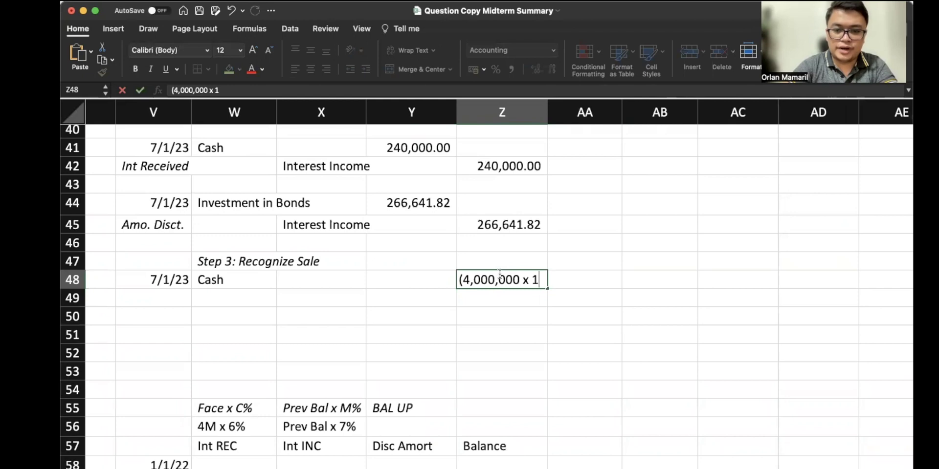
pyautogui.write('10%)')
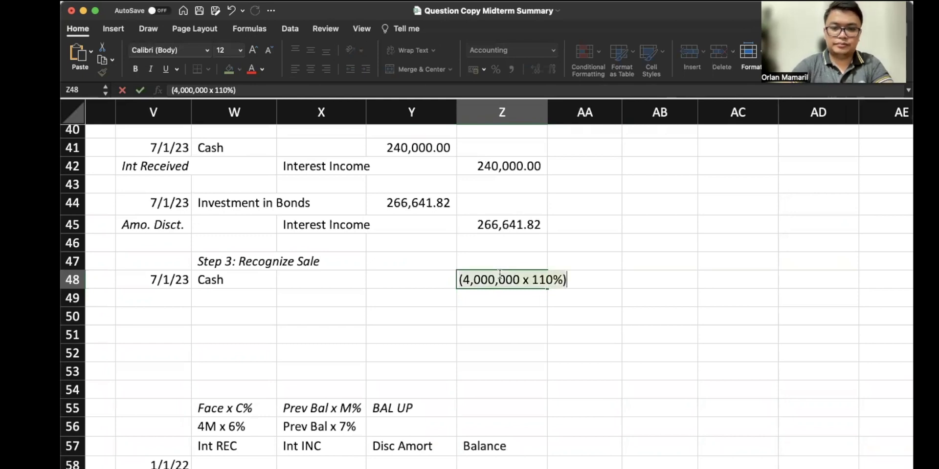
pyautogui.press('BackSpace')
pyautogui.press('BackSpace')
pyautogui.press('BackSpace')
pyautogui.press('BackSpace')
pyautogui.press('BackSpace')
pyautogui.press('BackSpace')
pyautogui.press('BackSpace')
pyautogui.press('BackSpace')
pyautogui.press('BackSpace')
pyautogui.press('BackSpace')
pyautogui.press('BackSpace')
pyautogui.press('BackSpace')
pyautogui.press('BackSpace')
pyautogui.press('BackSpace')
pyautogui.press('BackSpace')
pyautogui.press('BackSpace')
pyautogui.press('BackSpace')
pyautogui.press('BackSpace')
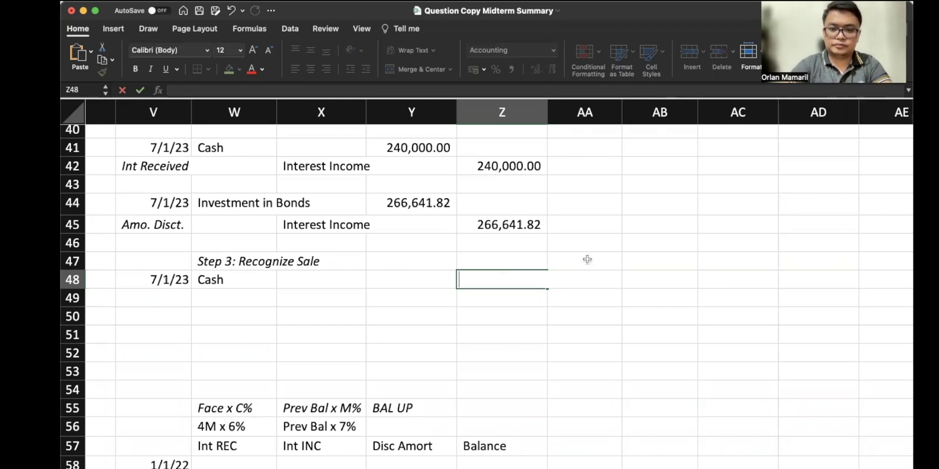
pyautogui.click(591, 278)
pyautogui.press('super+v')
# Enter =4000000*1.1 as the Cash debit in Y48 and 'Investment in Bonds' in X50
pyautogui.click(413, 282)
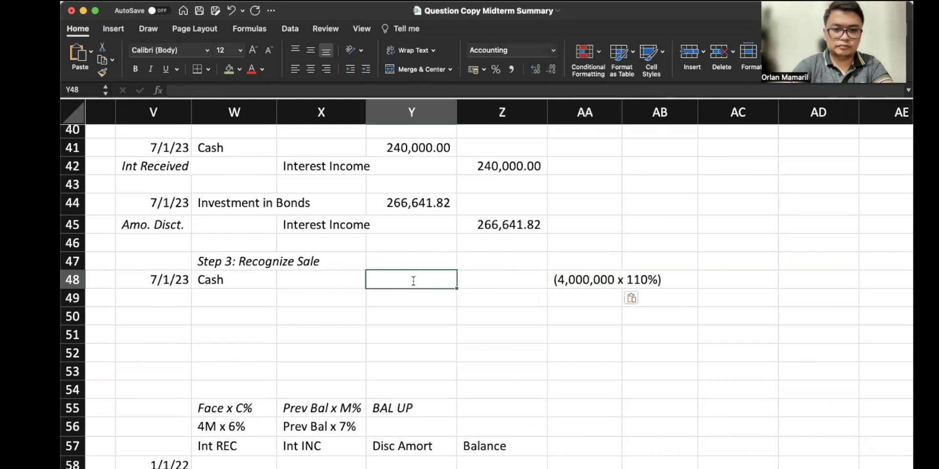
pyautogui.write('=4000000*')
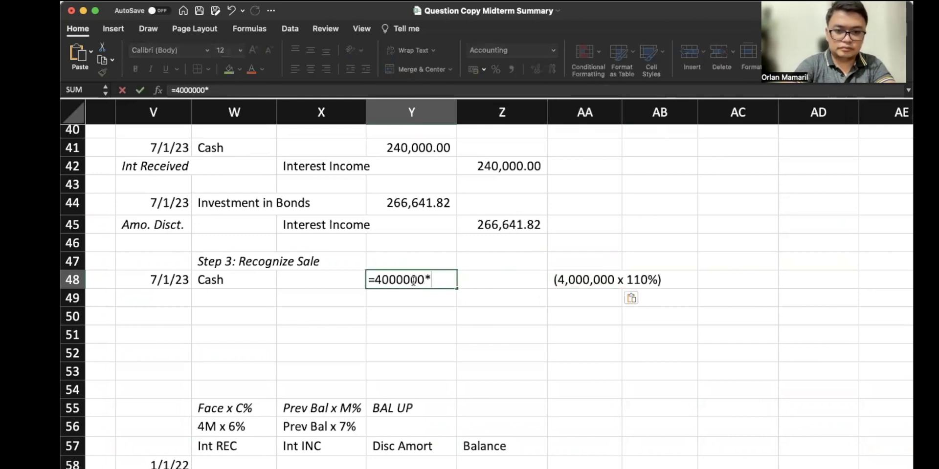
pyautogui.write('1.1')
pyautogui.press('Return')
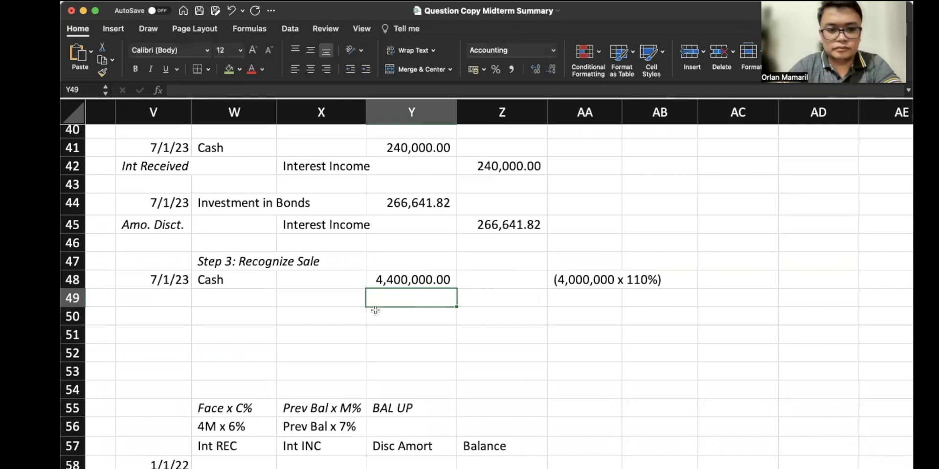
pyautogui.click(338, 315)
pyautogui.write('Inve')
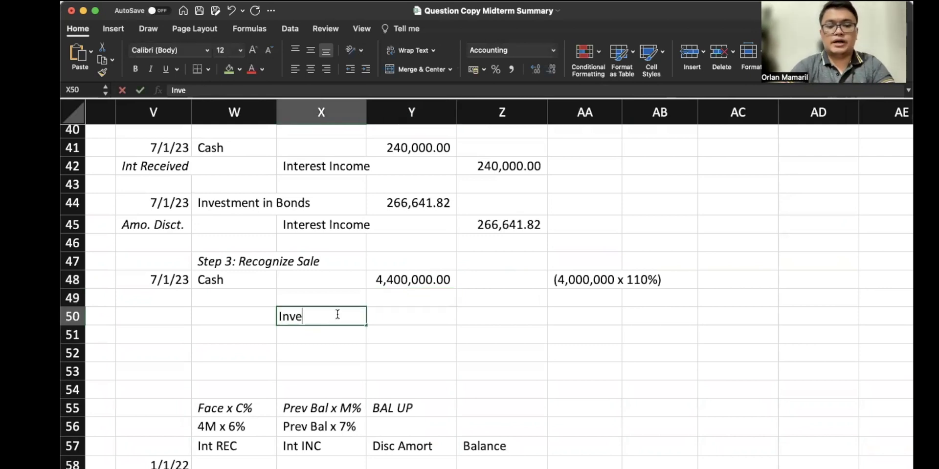
pyautogui.write('stment in Bonds')
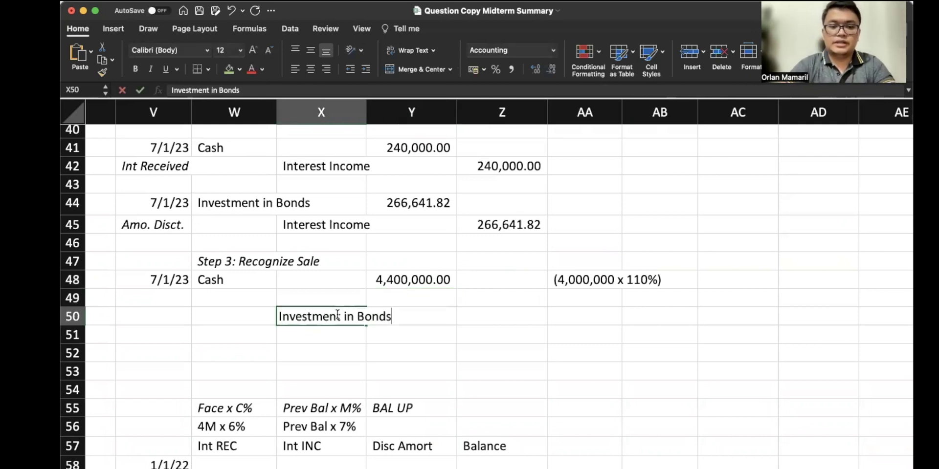
pyautogui.press('Tab')
pyautogui.press('Tab')
# Link the Investment in Bonds credit to the 7/1/23 carrying balance of 3,835,810.72
pyautogui.write('=')
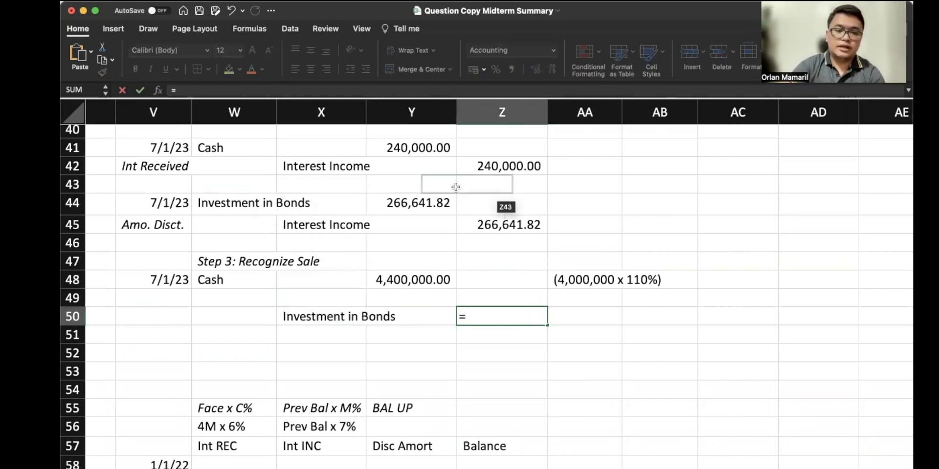
pyautogui.scroll(10, 619, 240)
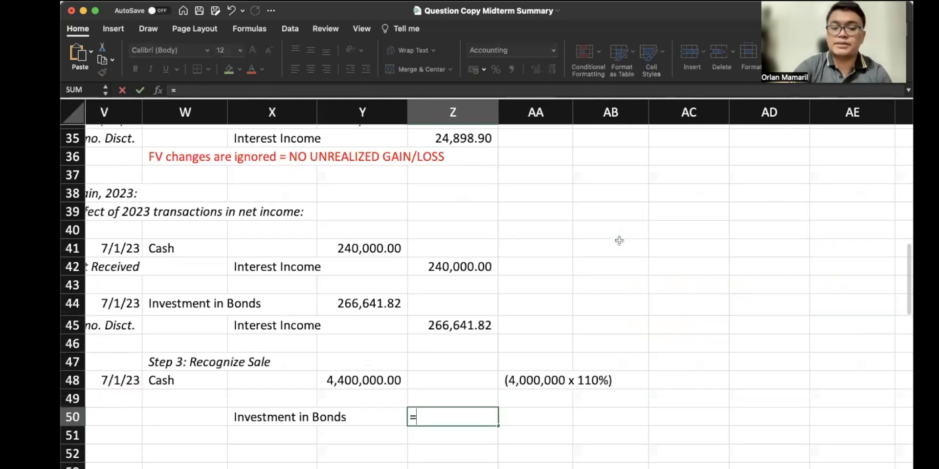
pyautogui.hscroll(2, 619, 240)
pyautogui.scroll(1, 619, 240)
pyautogui.click(765, 292)
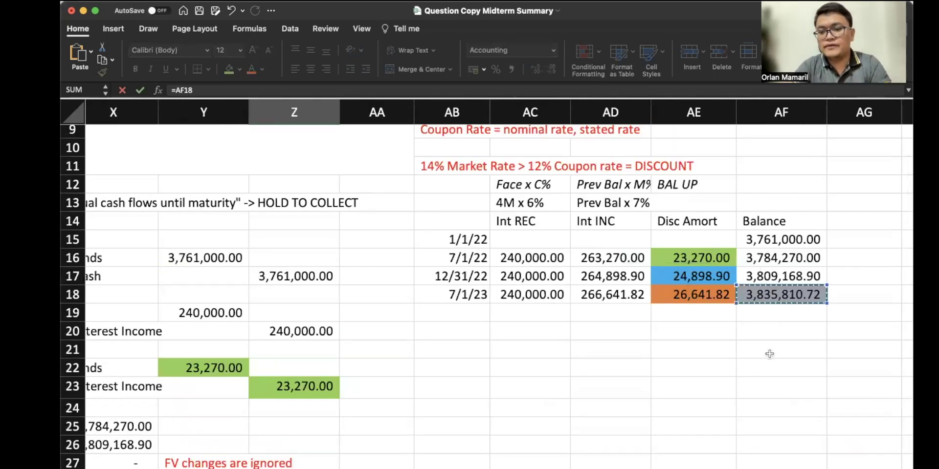
pyautogui.press('Return')
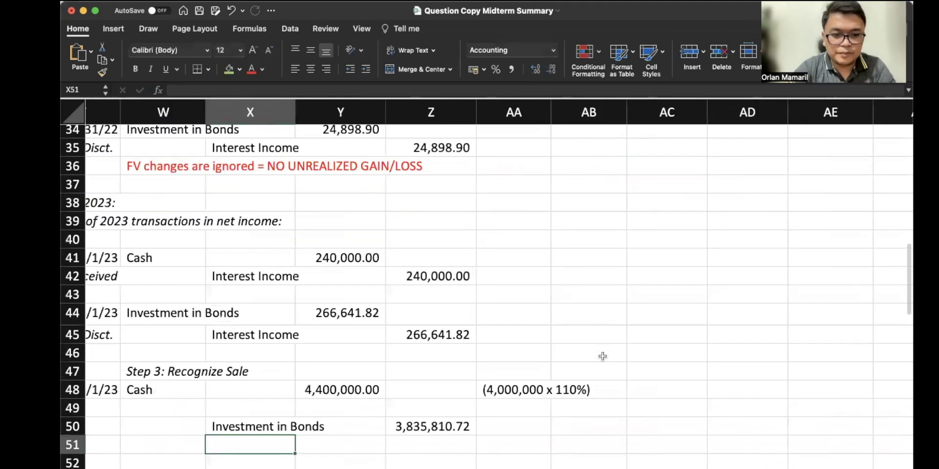
# Add a 'Gain on Sale' line in X49 with the formula =Y48-Z50
pyautogui.scroll(-1, 603, 356)
pyautogui.hscroll(-1, 602, 357)
pyautogui.click(313, 390)
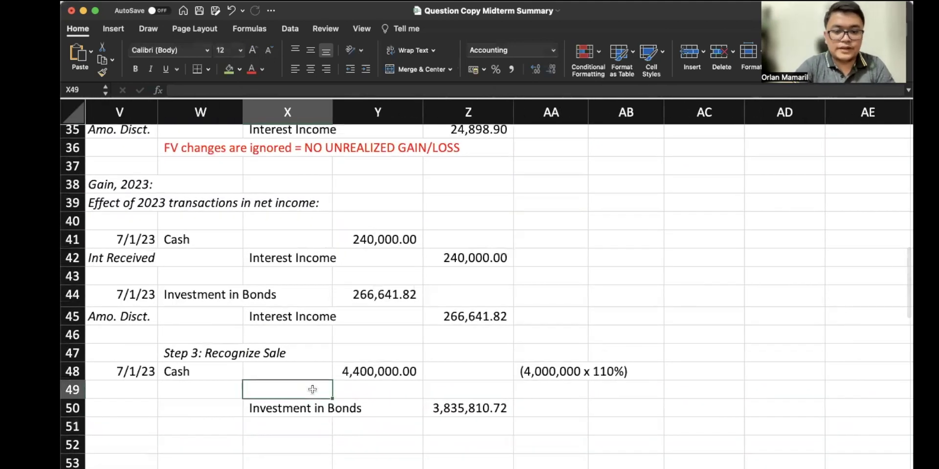
pyautogui.write('Gain')
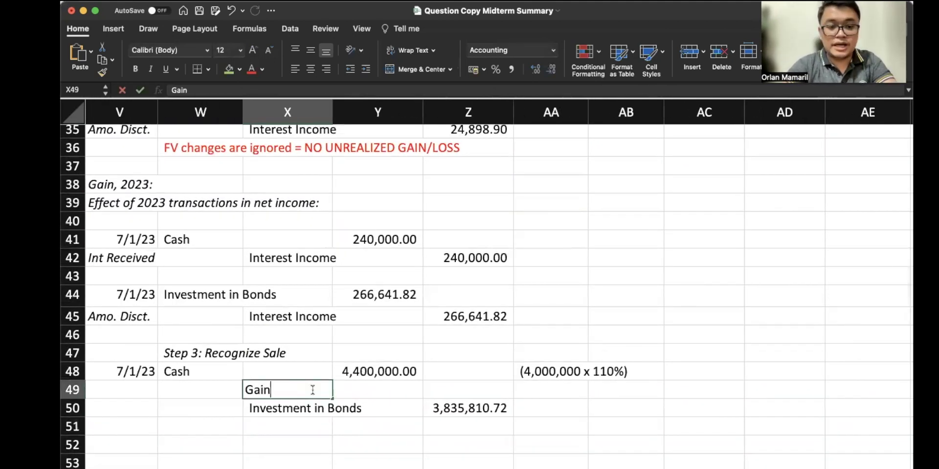
pyautogui.write(' on Sale')
pyautogui.press('Tab')
pyautogui.press('Tab')
pyautogui.write('=Y48')
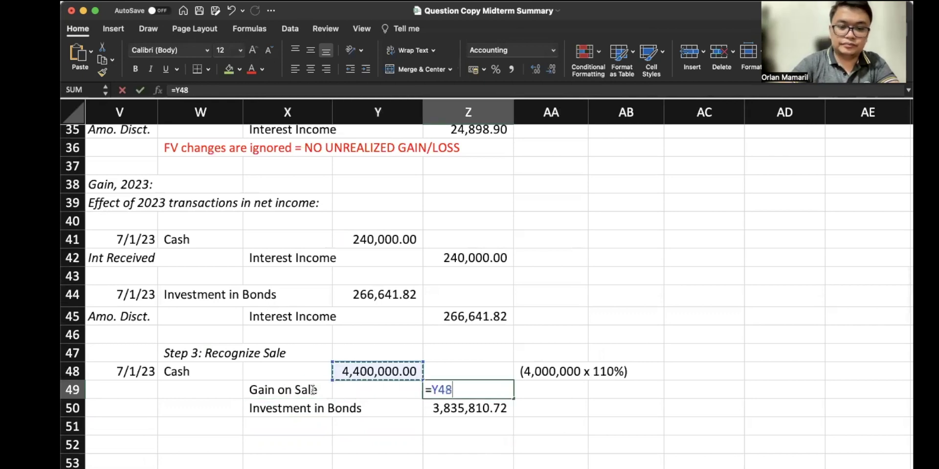
pyautogui.write('-Z50')
pyautogui.press('Return')
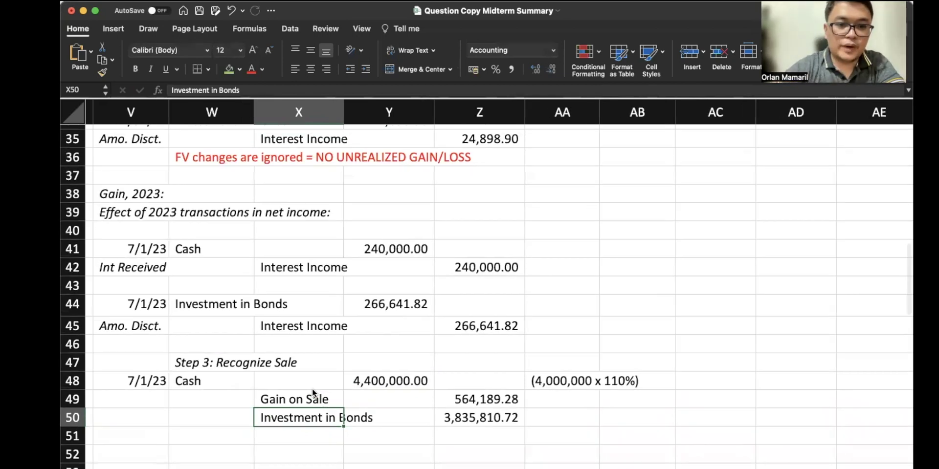
# Set the 1/1/22 balance in Z58 to =Z17, the 3,761,000.00 initial cost
pyautogui.scroll(1, 312, 391)
pyautogui.hscroll(-1, 312, 391)
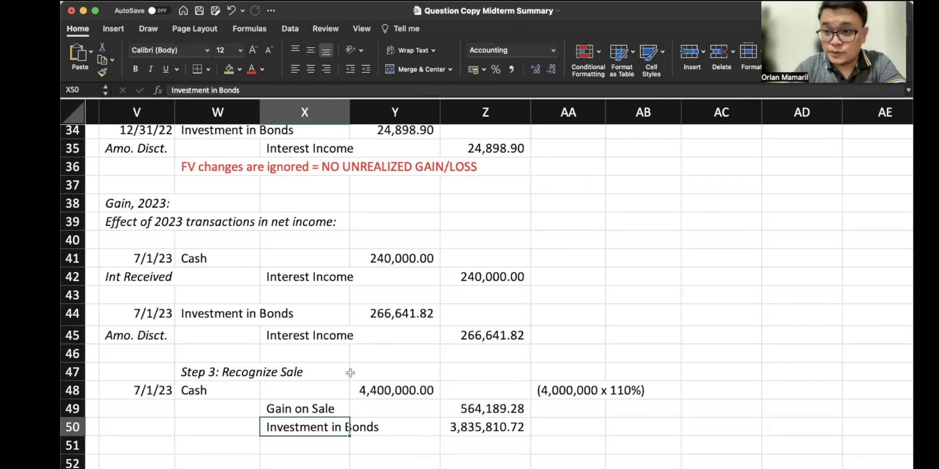
pyautogui.scroll(-10, 350, 337)
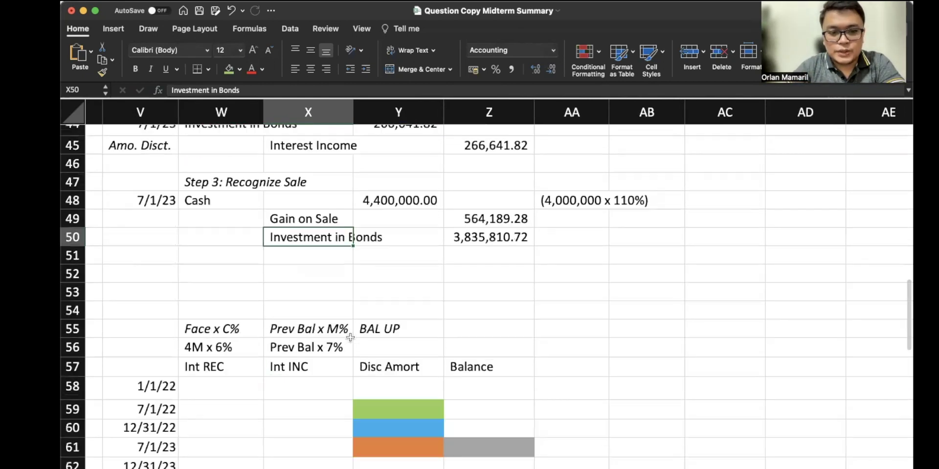
pyautogui.click(480, 247)
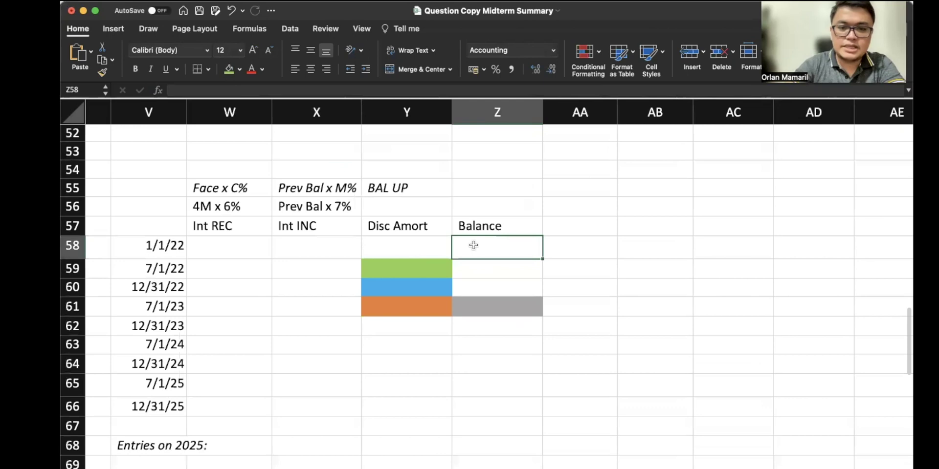
pyautogui.write('=')
pyautogui.scroll(3, 541, 273)
pyautogui.scroll(20, 541, 273)
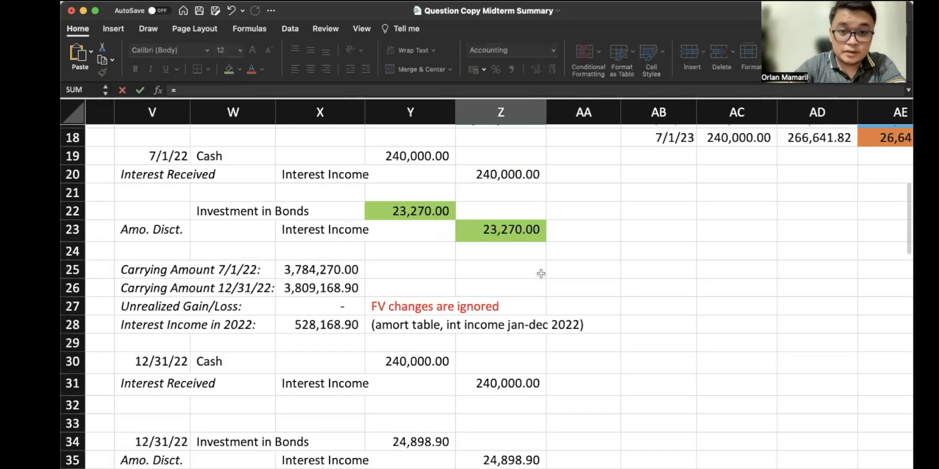
pyautogui.click(500, 252)
pyautogui.scroll(-15, 500, 252)
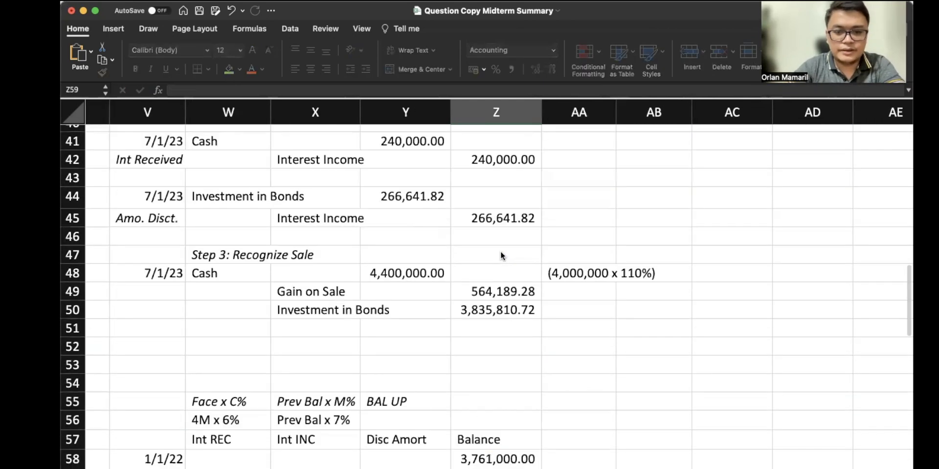
pyautogui.press('Return')
# Enter 7/1/22 interest received as =4000000*6% and interest income as prior balance × .07
pyautogui.scroll(-1, 500, 251)
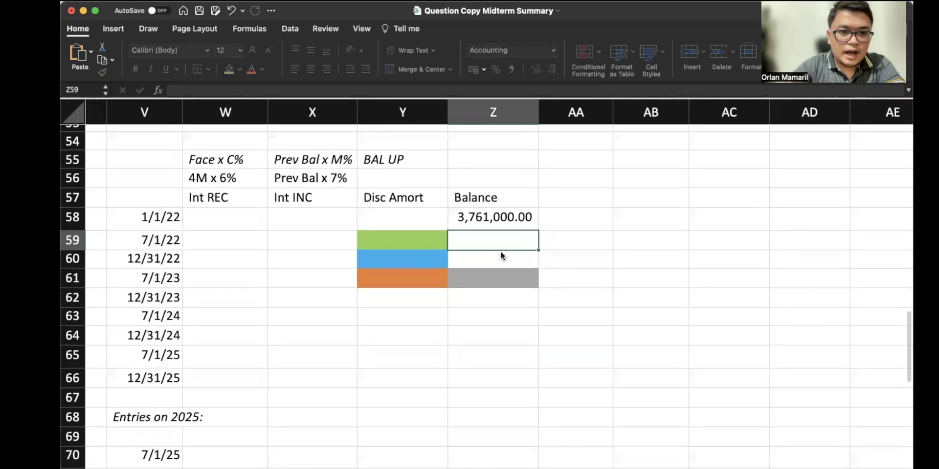
pyautogui.click(234, 243)
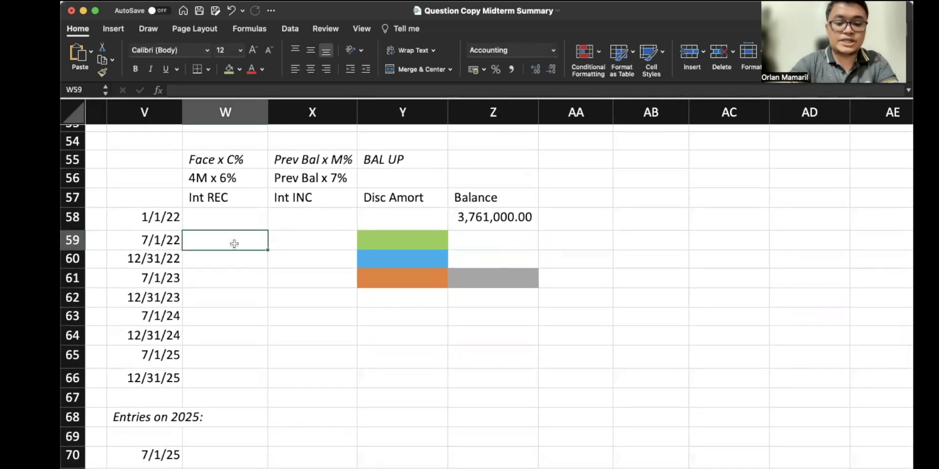
pyautogui.write('=4000000*')
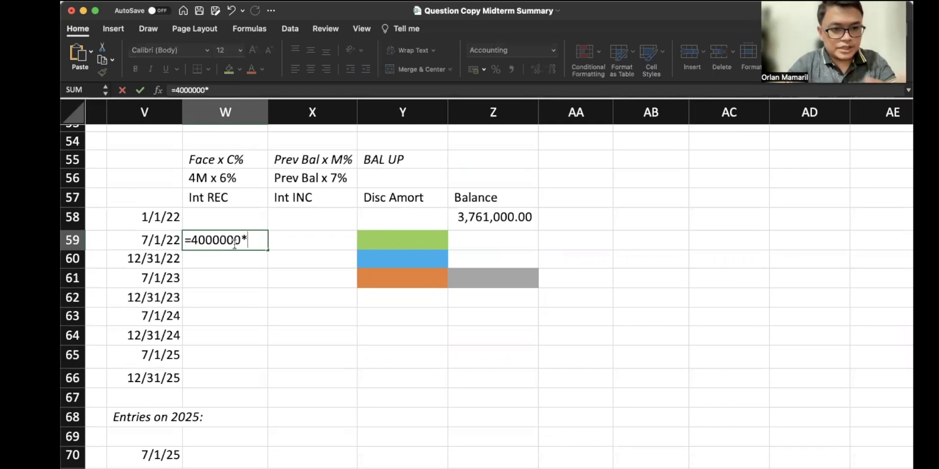
pyautogui.write('6%')
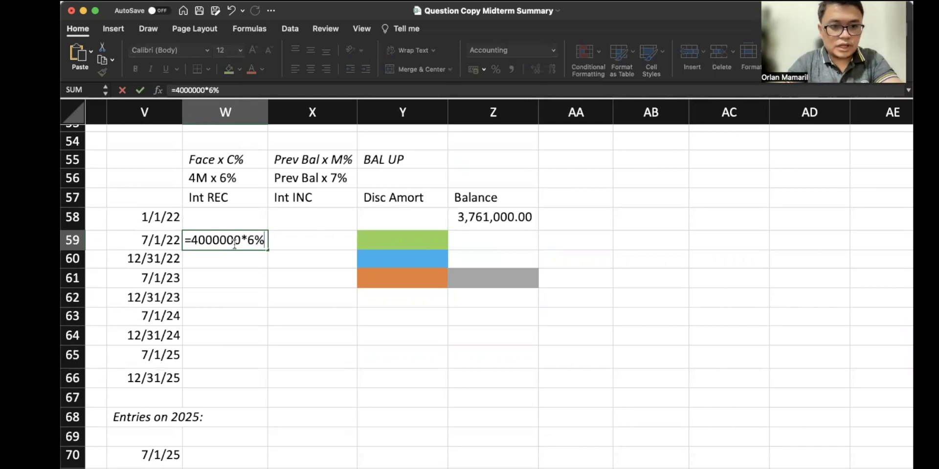
pyautogui.press('Return')
pyautogui.scroll(15, 234, 242)
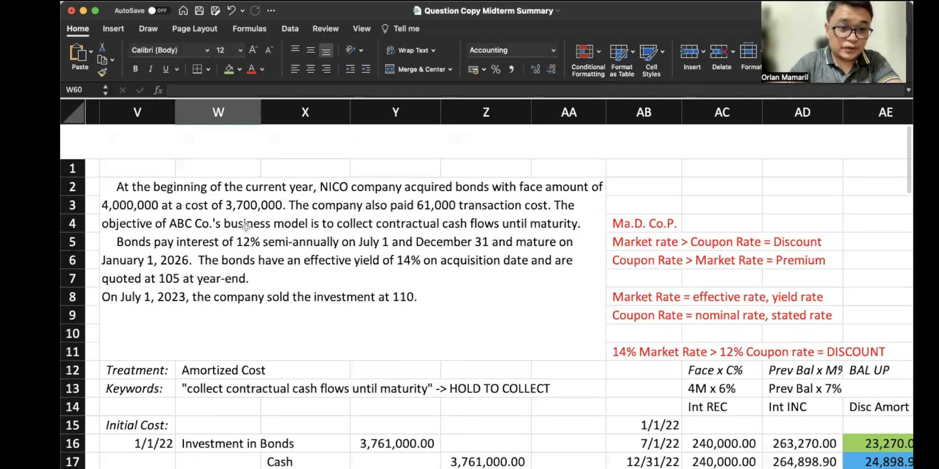
pyautogui.click(253, 212)
pyautogui.scroll(-2, 253, 212)
pyautogui.scroll(-15, 254, 212)
pyautogui.scroll(1, 252, 218)
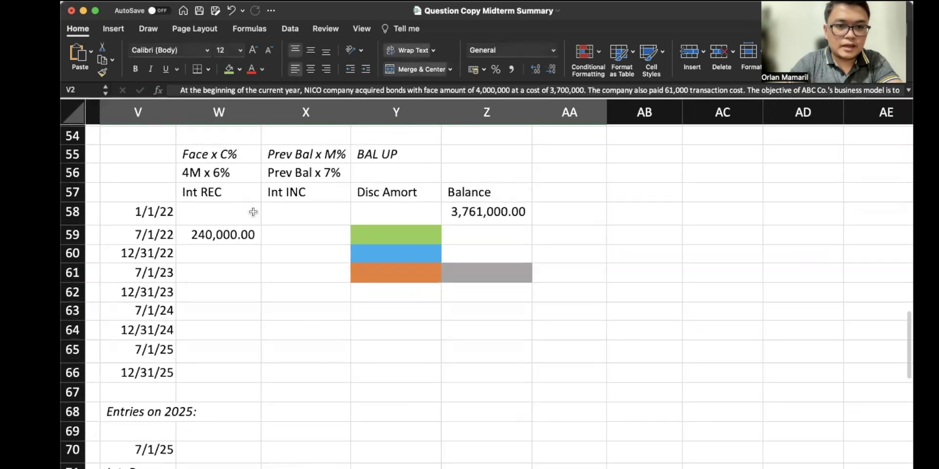
pyautogui.click(299, 247)
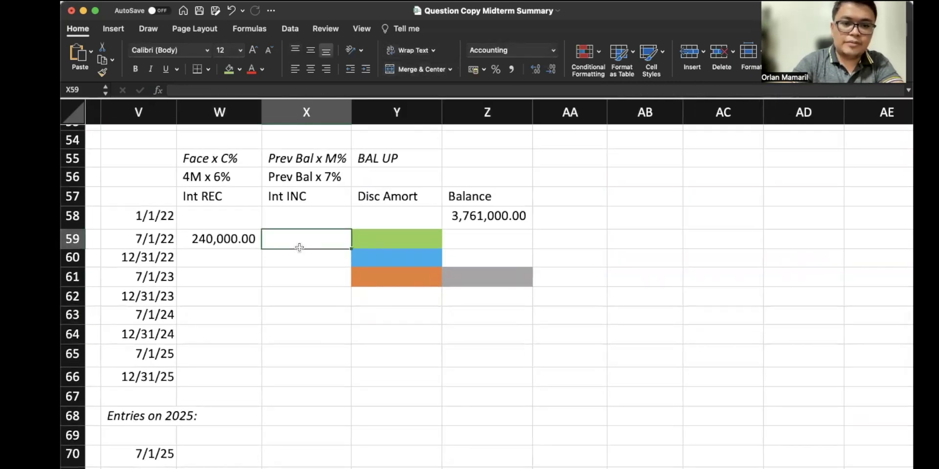
pyautogui.write('=')
pyautogui.press('Right')
pyautogui.press('Right')
pyautogui.press('Up')
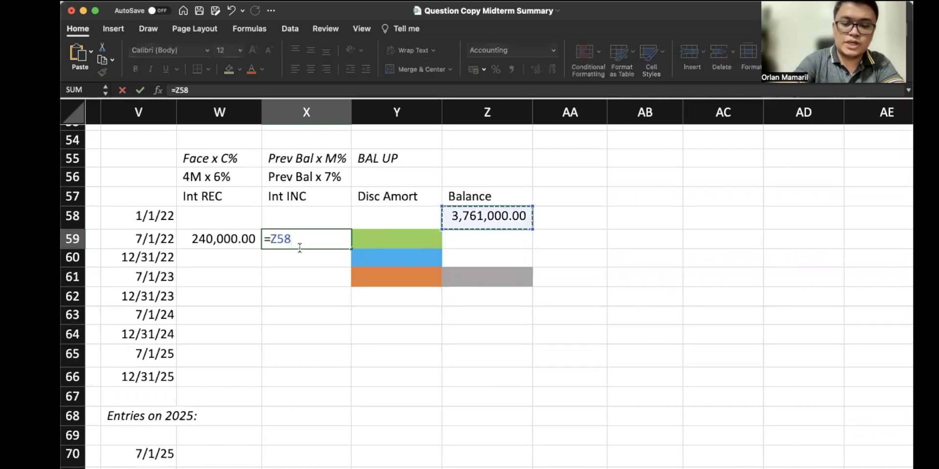
pyautogui.write('*')
pyautogui.write('p')
pyautogui.press('BackSpace')
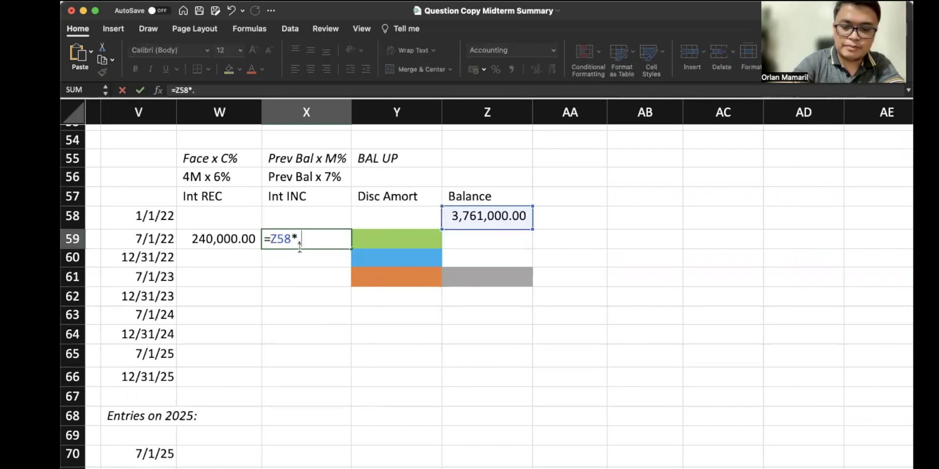
pyautogui.write('.07')
pyautogui.press('Return')
# Compute 7/1/22 discount amortization (income minus received) and add it to the prior balance
pyautogui.press('Up')
pyautogui.press('Right')
pyautogui.write('=')
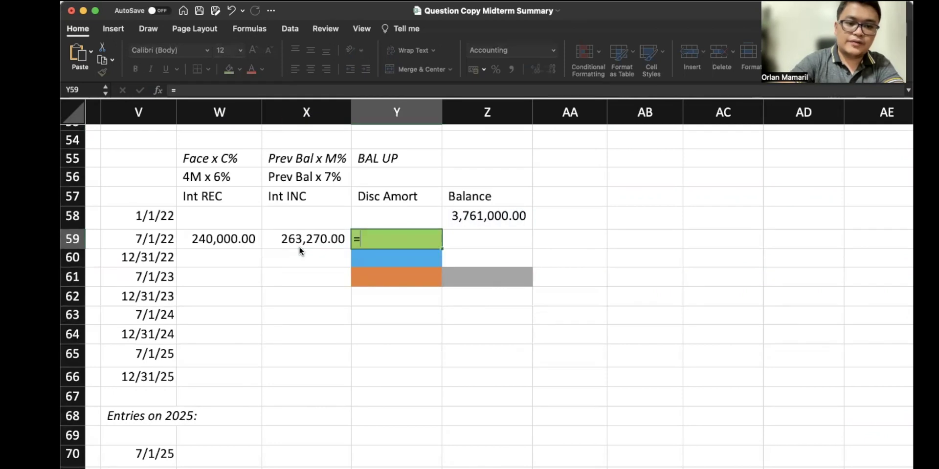
pyautogui.press('Left')
pyautogui.write('-')
pyautogui.press('Left')
pyautogui.press('Left')
pyautogui.press('Return')
pyautogui.press('Right')
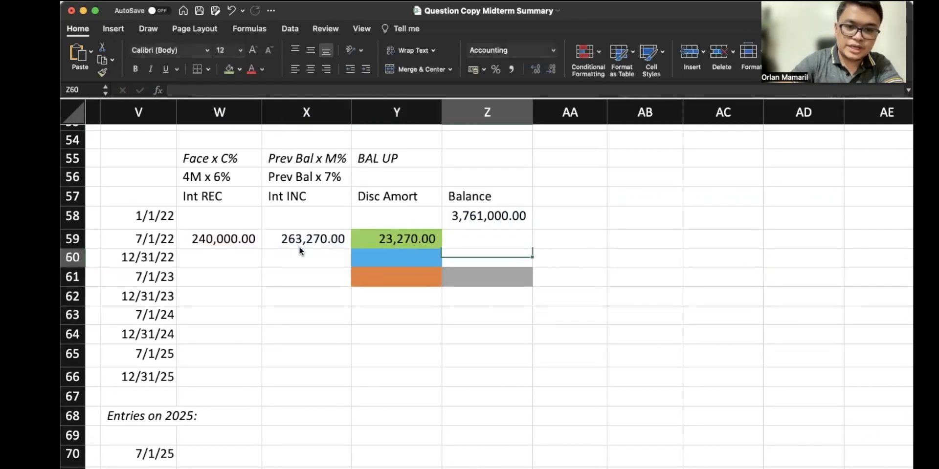
pyautogui.press('Up')
pyautogui.write('=')
pyautogui.press('Up')
pyautogui.write('+')
pyautogui.press('Left')
pyautogui.press('Return')
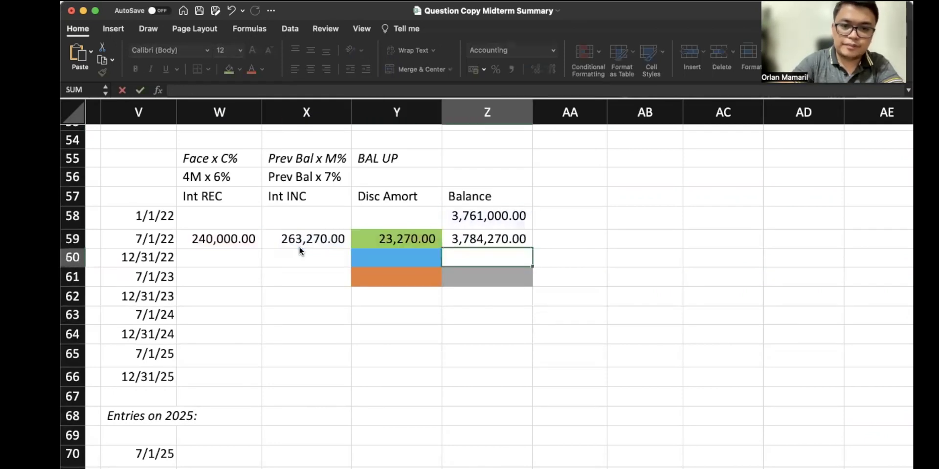
# Repeat the 240,000.00 interest received for 12/31/22 and copy the interest income formula down
pyautogui.click(258, 259)
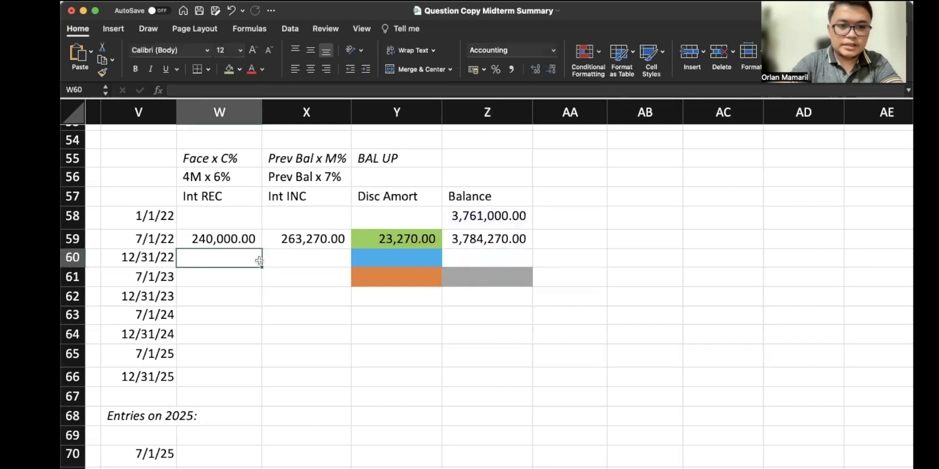
pyautogui.write('=')
pyautogui.press('Up')
pyautogui.press('Return')
pyautogui.press('Right')
pyautogui.press('Up')
pyautogui.write('=')
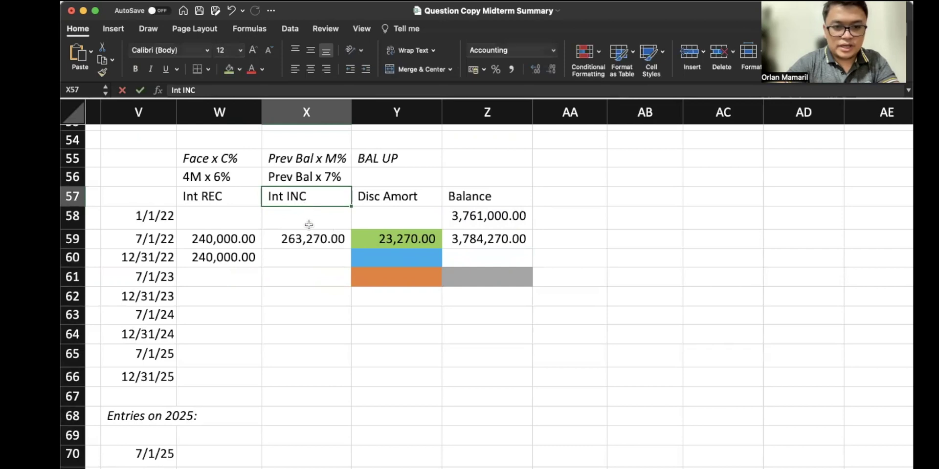
pyautogui.click(310, 241)
pyautogui.hotkey('ctrl', 'c')
pyautogui.click(311, 257)
pyautogui.hotkey('ctrl', 'v')
# Compute the 12/31/22 amortization of 24,898.90 and the new 3,809,168.90 balance
pyautogui.click(398, 257)
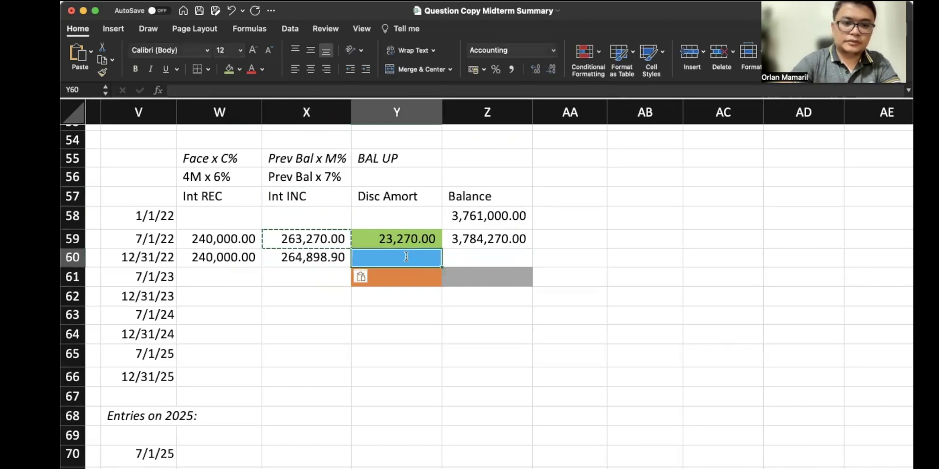
pyautogui.write('=')
pyautogui.press('Left')
pyautogui.write('-')
pyautogui.press('Left')
pyautogui.press('Left')
pyautogui.press('Return')
pyautogui.press('Right')
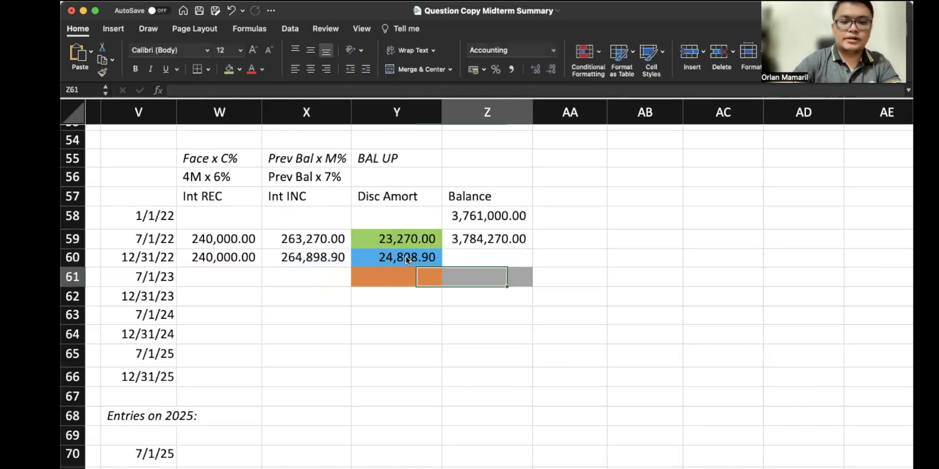
pyautogui.press('Up')
pyautogui.write('=')
pyautogui.press('Up')
pyautogui.write('+')
pyautogui.press('Left')
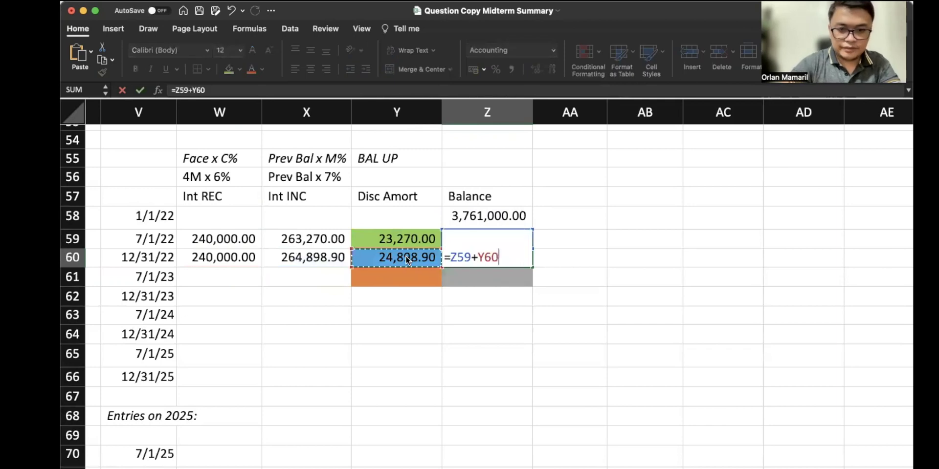
pyautogui.press('Return')
# Enter 240000 interest received for 7/1/23 and paste the interest income formula
pyautogui.click(249, 279)
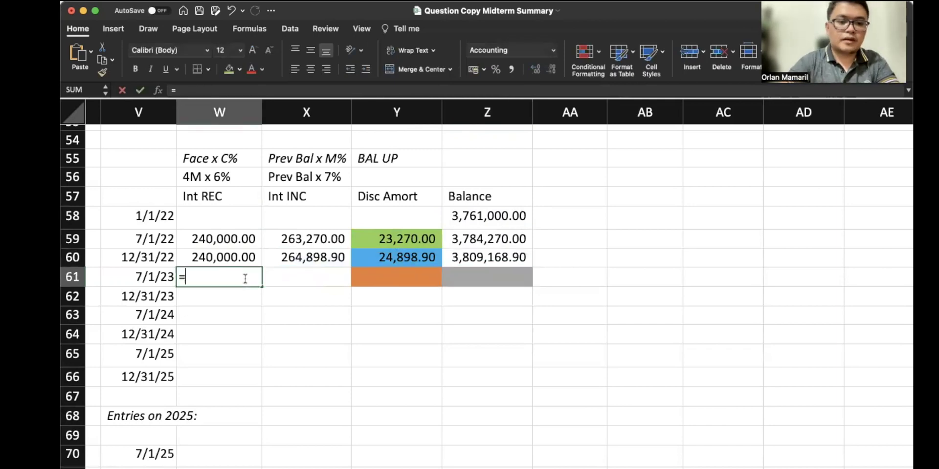
pyautogui.write('240000')
pyautogui.press('Right')
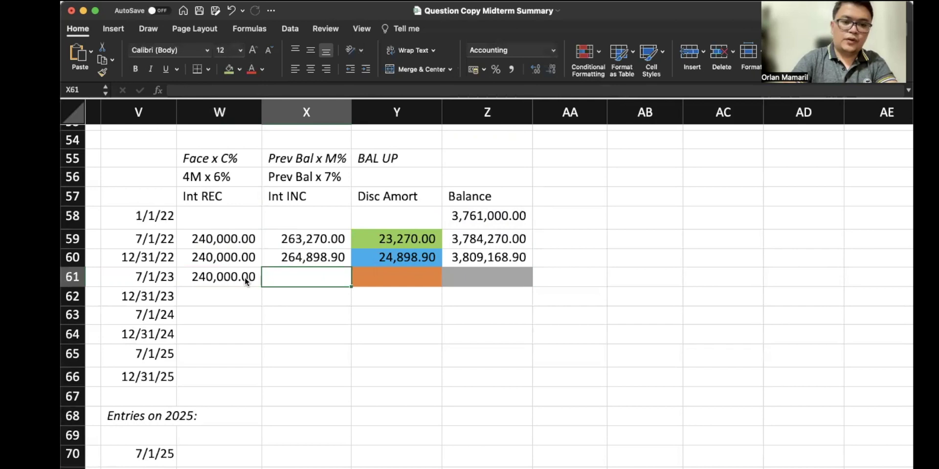
pyautogui.write('=')
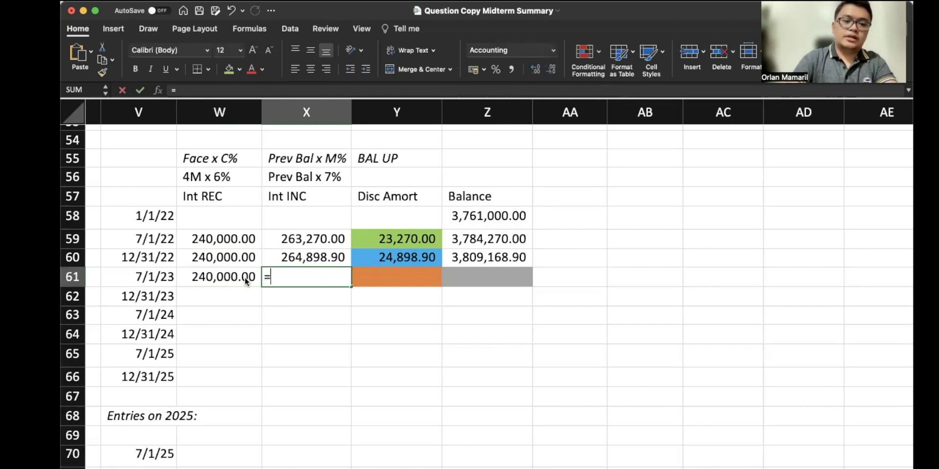
pyautogui.press('Up')
pyautogui.press('cmd+v')
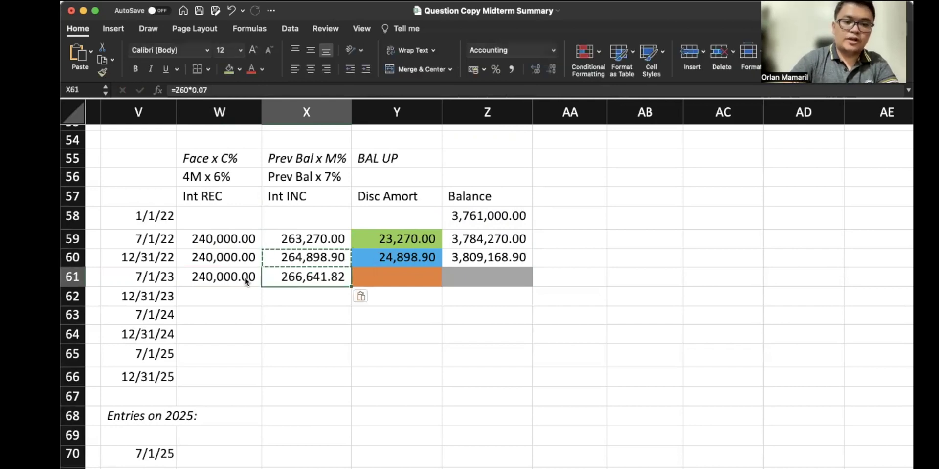
# Compute 7/1/23 discount amortization and the new 3,835,810.72 balance
pyautogui.press('Right')
pyautogui.write('=')
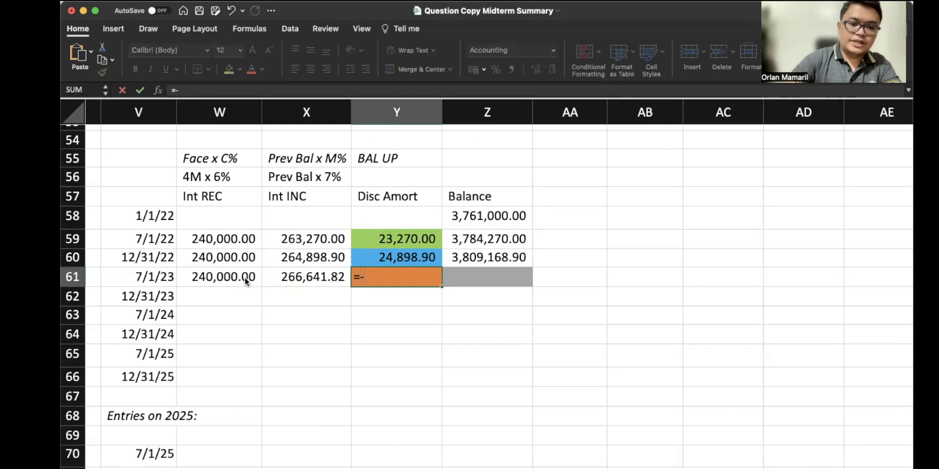
pyautogui.press('Left')
pyautogui.write('-')
pyautogui.press('Left')
pyautogui.press('Left')
pyautogui.press('Return')
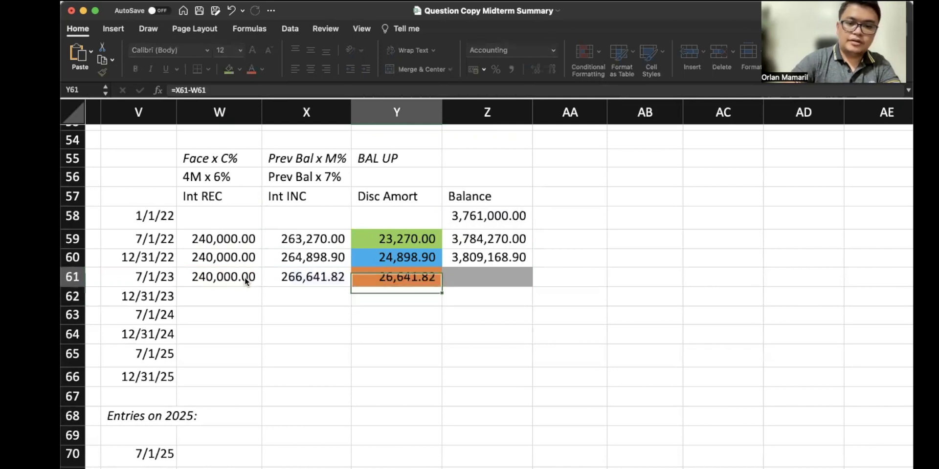
pyautogui.press('Right')
pyautogui.write('=')
pyautogui.press('Up')
pyautogui.write('+')
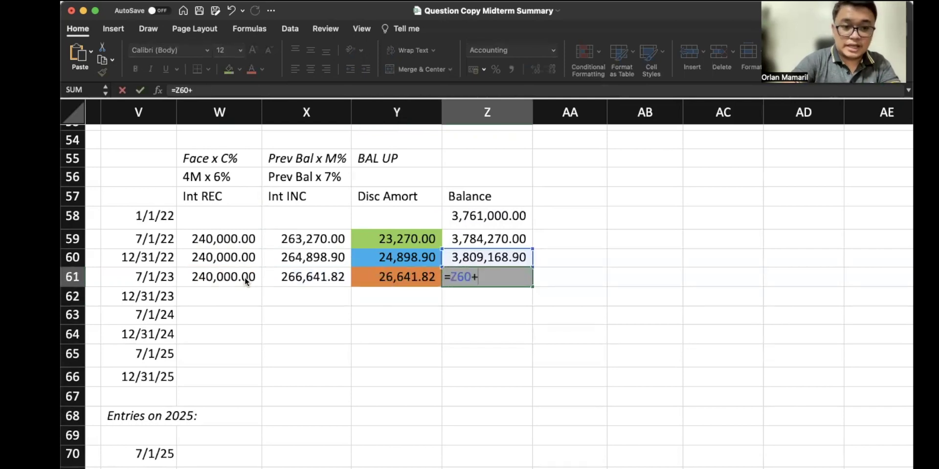
pyautogui.press('Left')
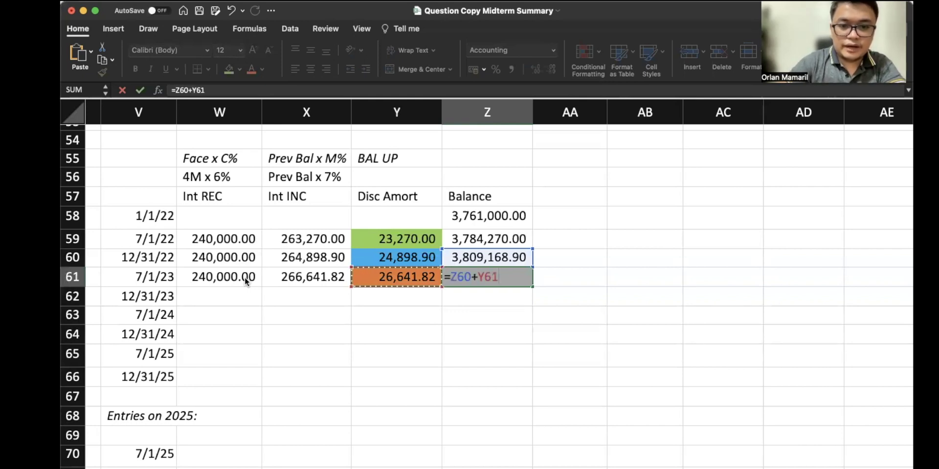
pyautogui.press('Return')
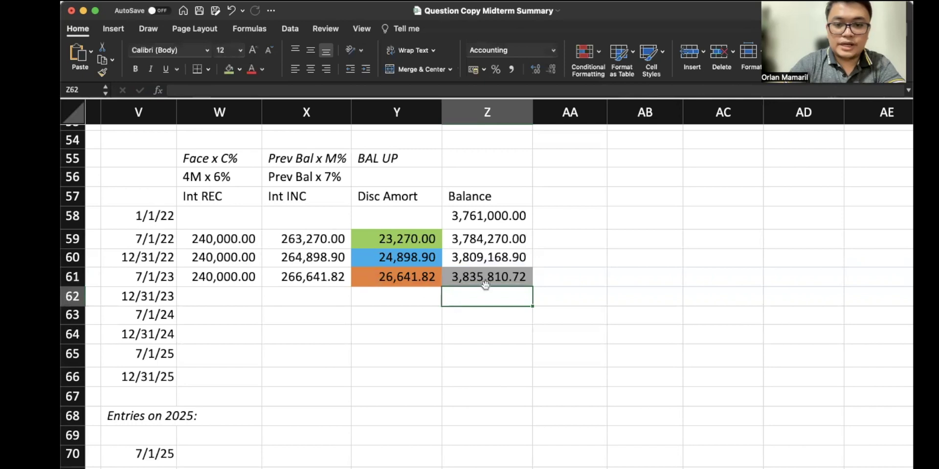
pyautogui.click(486, 281)
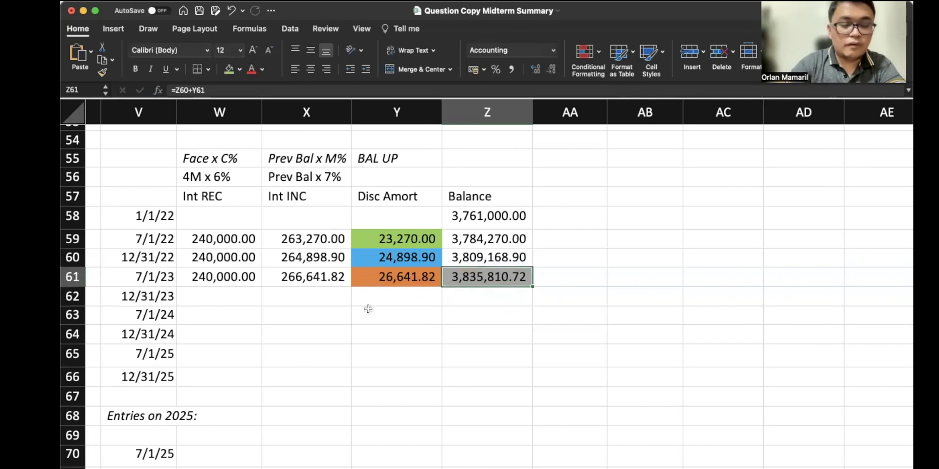
# Enter 240000 interest received for 12/31/23 and interest income as =Z61*.07
pyautogui.click(245, 295)
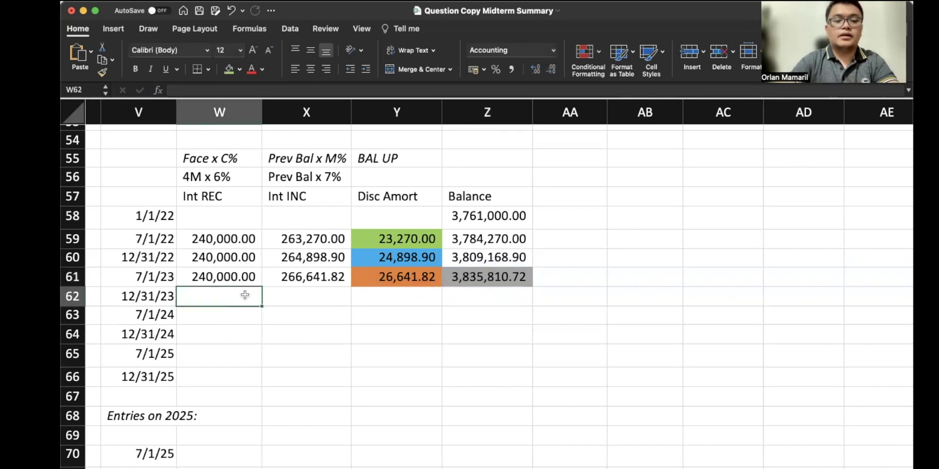
pyautogui.write('240000')
pyautogui.press('Tab')
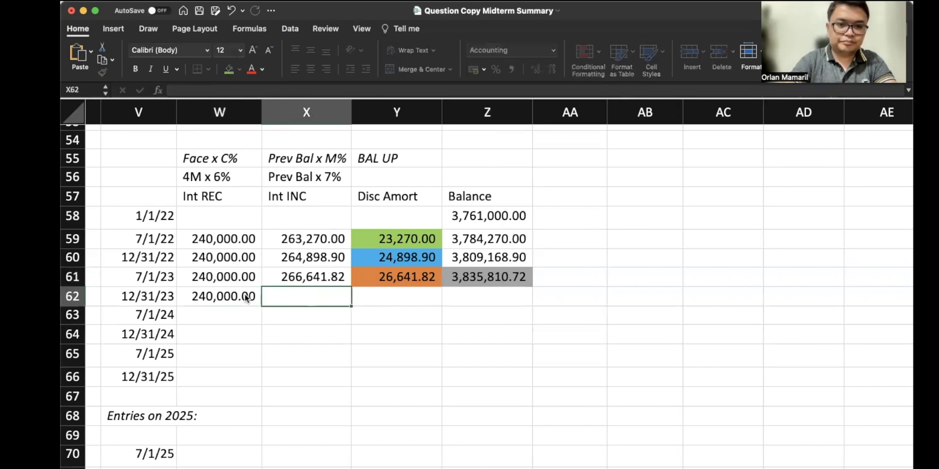
pyautogui.write('=')
pyautogui.press('Right')
pyautogui.press('Right')
pyautogui.press('Up')
pyautogui.write('*.07')
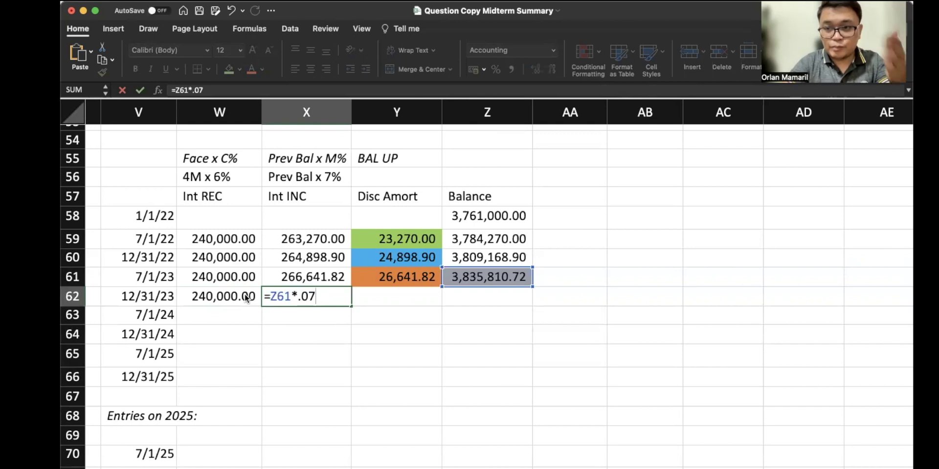
pyautogui.press('Return')
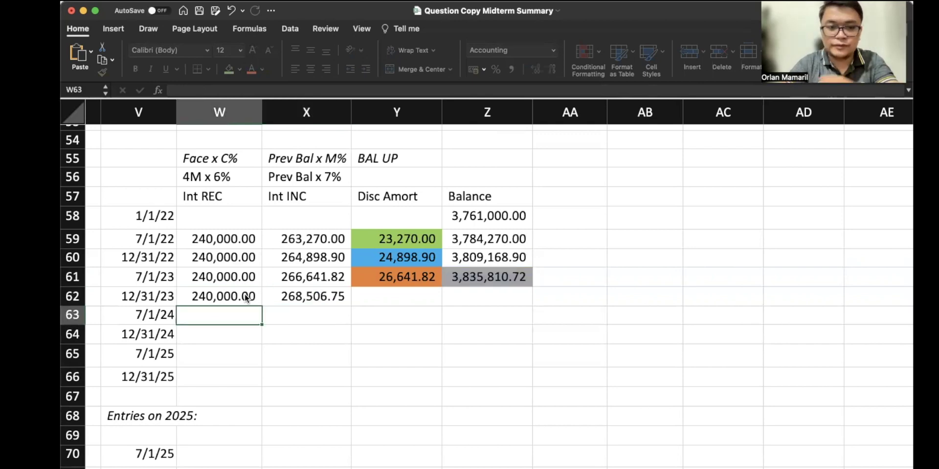
# Compute 12/31/23 amortization of 28,506.75 and the 3,864,317.47 balance
pyautogui.press('Right')
pyautogui.press('Right')
pyautogui.press('Up')
pyautogui.write('=')
pyautogui.press('Left')
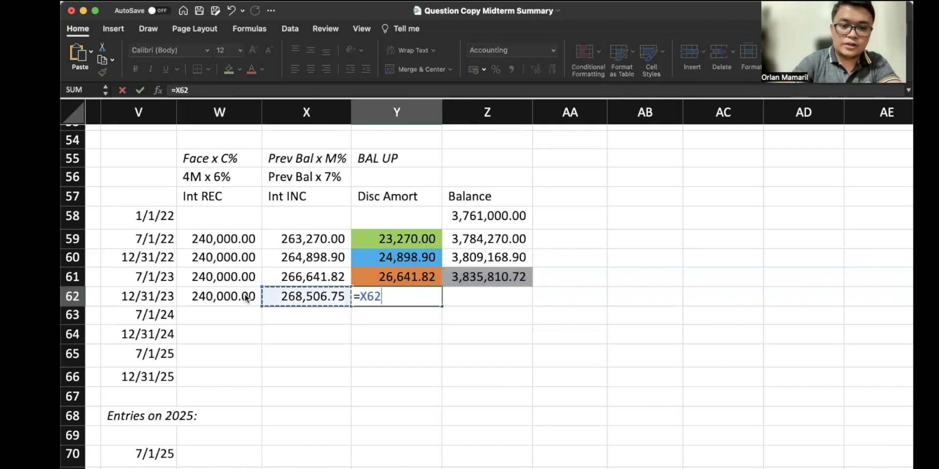
pyautogui.write('-')
pyautogui.press('Left')
pyautogui.press('Left')
pyautogui.press('Return')
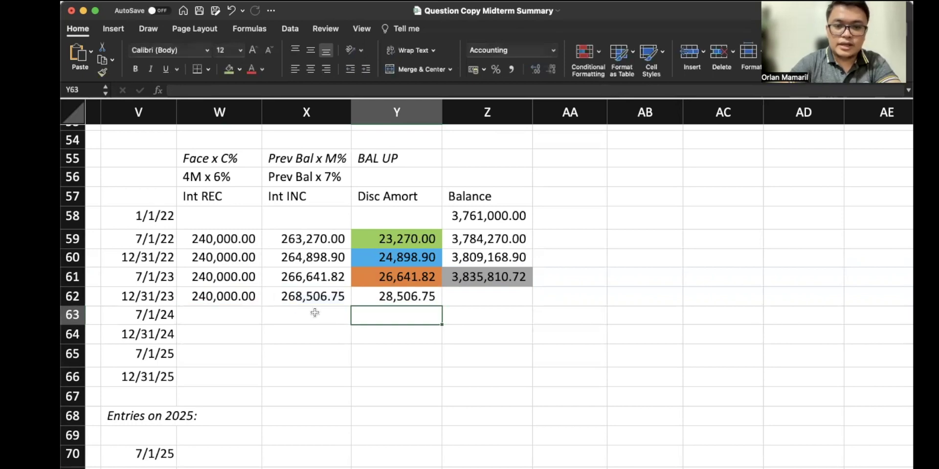
pyautogui.click(477, 289)
pyautogui.write('=')
pyautogui.press('Up')
pyautogui.write('+')
pyautogui.press('Left')
pyautogui.press('Return')
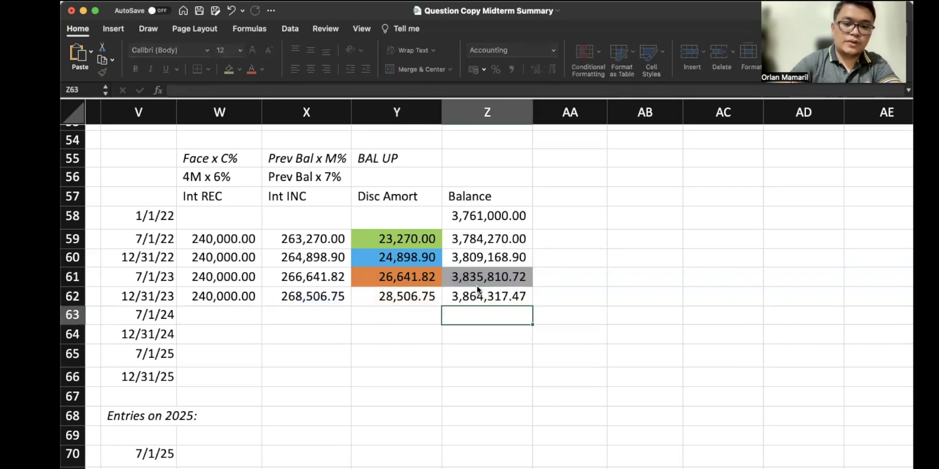
# Fill the 12/31/23 row formulas down through 12/31/25 and set the final balance to 4,000,000
pyautogui.moveTo(220, 297); pyautogui.dragTo(506, 301)
pyautogui.doubleClick(532, 306)
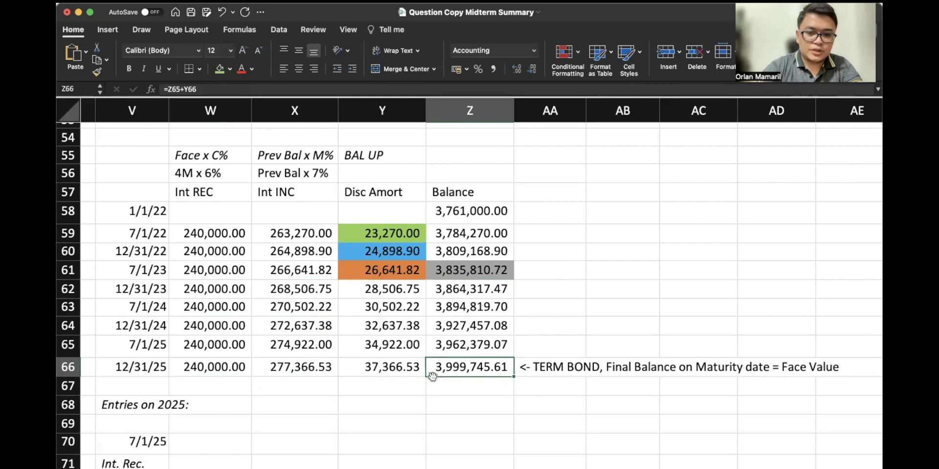
pyautogui.click(448, 382)
pyautogui.write('4,000,0')
pyautogui.write('0000')
pyautogui.press('Return')
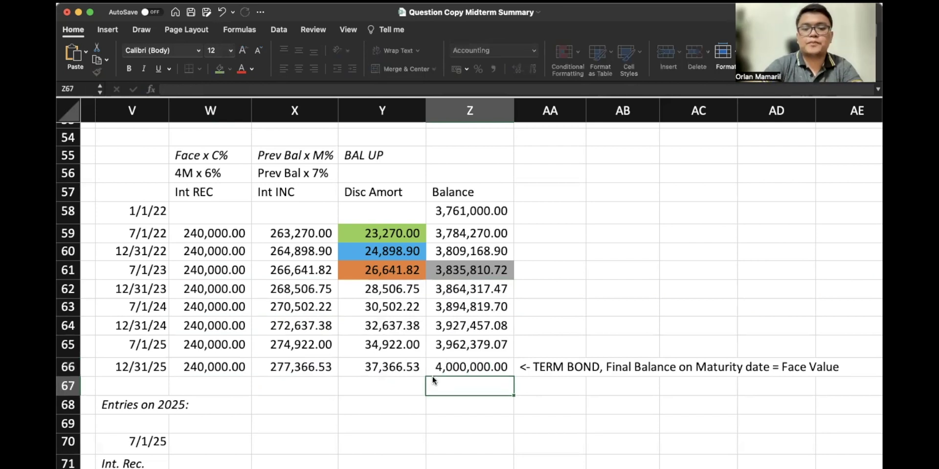
# Back-solve the final discount amortization as =Z66-Z65, giving 37,620.93
pyautogui.press('Up')
pyautogui.press('Left')
pyautogui.write('=')
pyautogui.press('Right')
pyautogui.write('-')
pyautogui.press('Right')
pyautogui.press('Up')
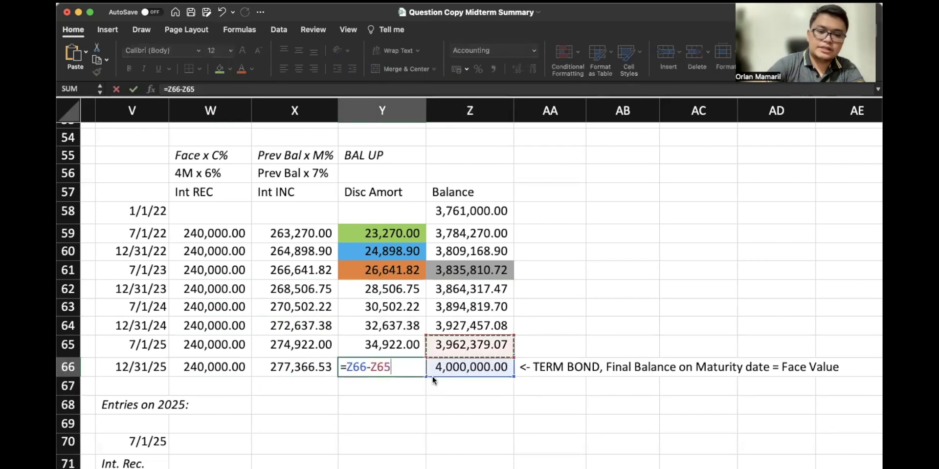
# Rewrite the final interest income as =W66+Y66, giving 277,620.93
pyautogui.press('Return')
pyautogui.press('Up')
pyautogui.press('Left')
pyautogui.write('=')
pyautogui.press('Right')
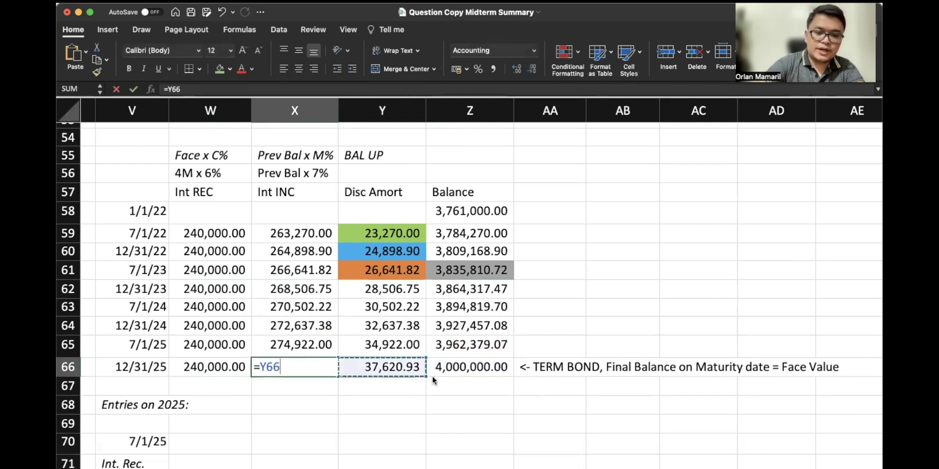
pyautogui.press('Right')
pyautogui.press('Left')
pyautogui.press('Left')
pyautogui.press('Left')
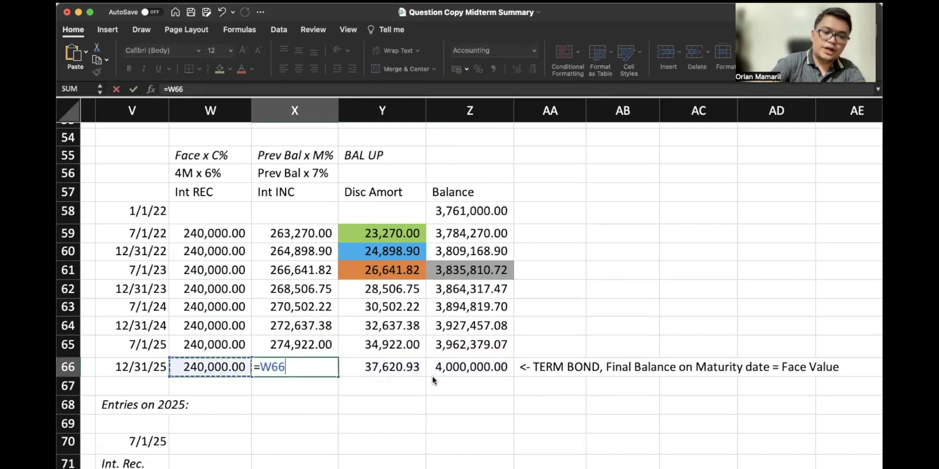
pyautogui.write('+')
pyautogui.press('Right')
pyautogui.press('Return')
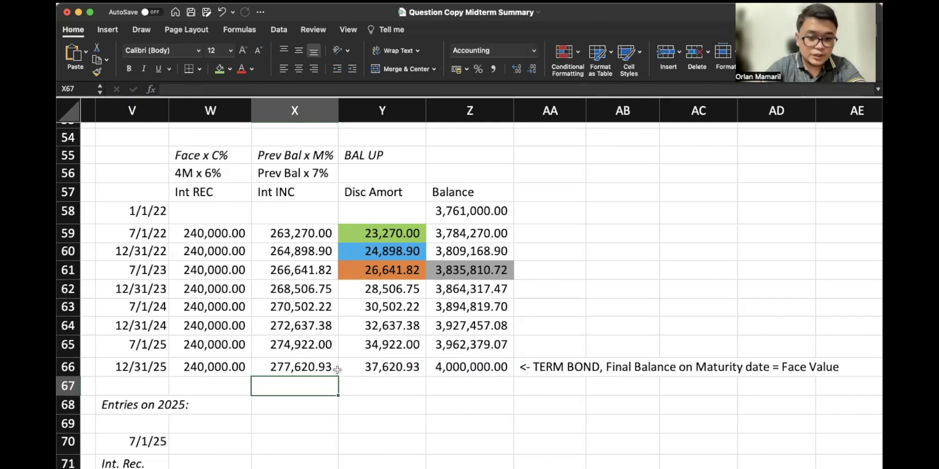
# Italicize the adjusted 12/31/25 figures in X66:Z66 (277,620.93, 37,620.93, 4,000,000.00)
pyautogui.click(319, 369)
pyautogui.moveTo(320, 370); pyautogui.dragTo(470, 367)
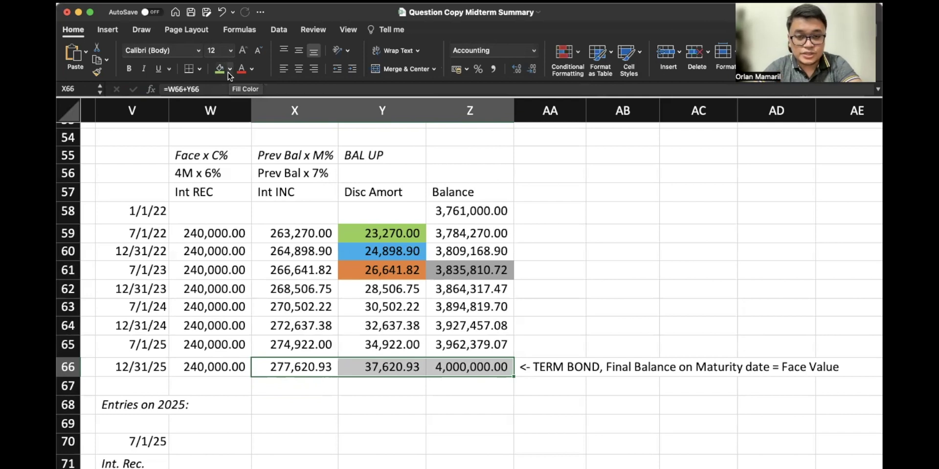
pyautogui.click(143, 70)
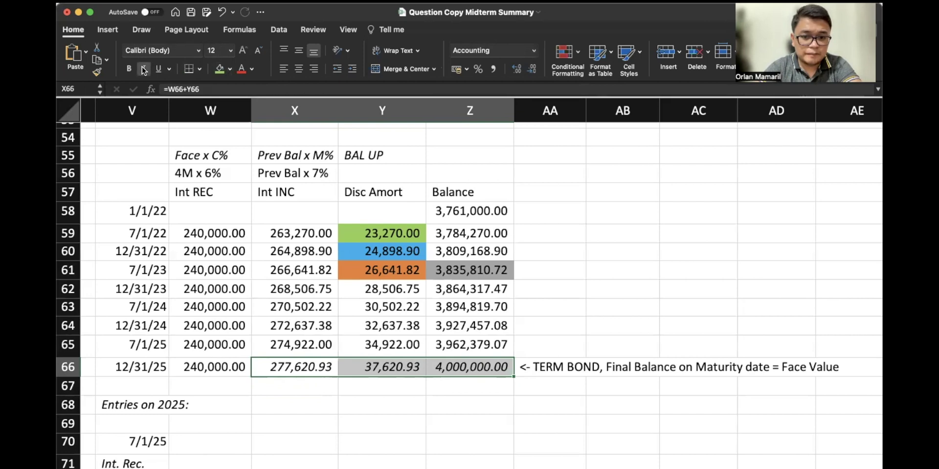
pyautogui.click(373, 394)
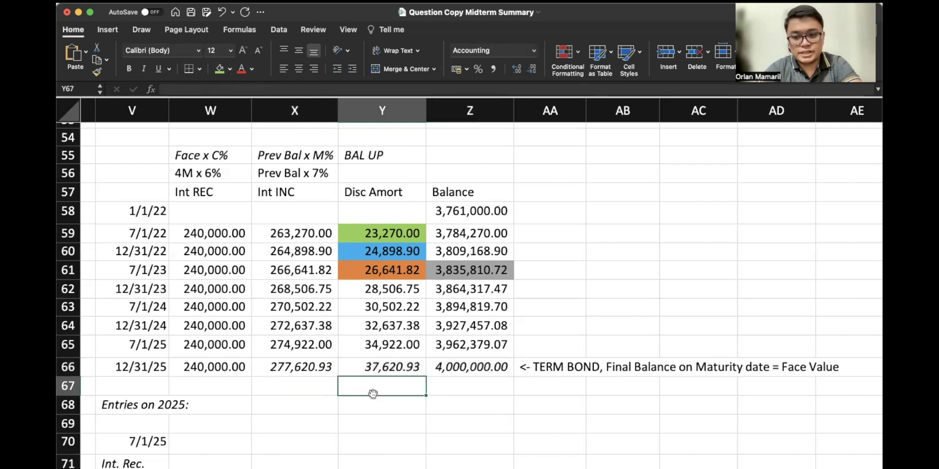
pyautogui.click(468, 372)
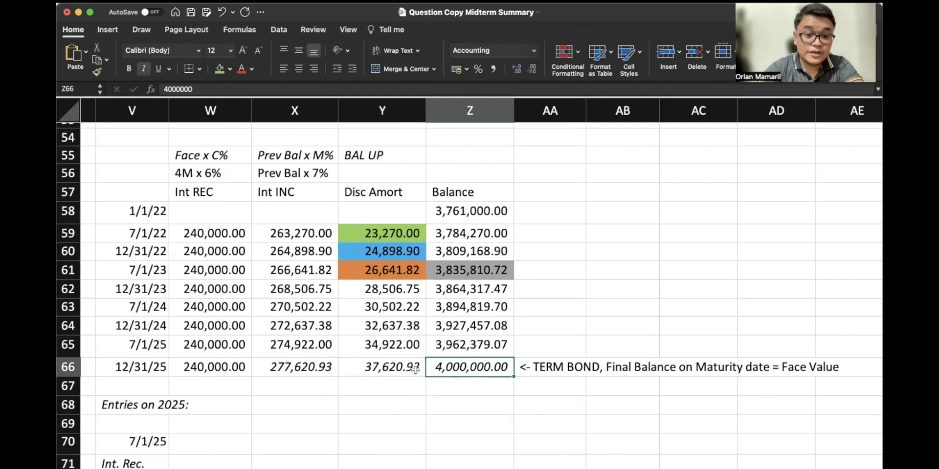
pyautogui.moveTo(447, 370); pyautogui.dragTo(318, 366)
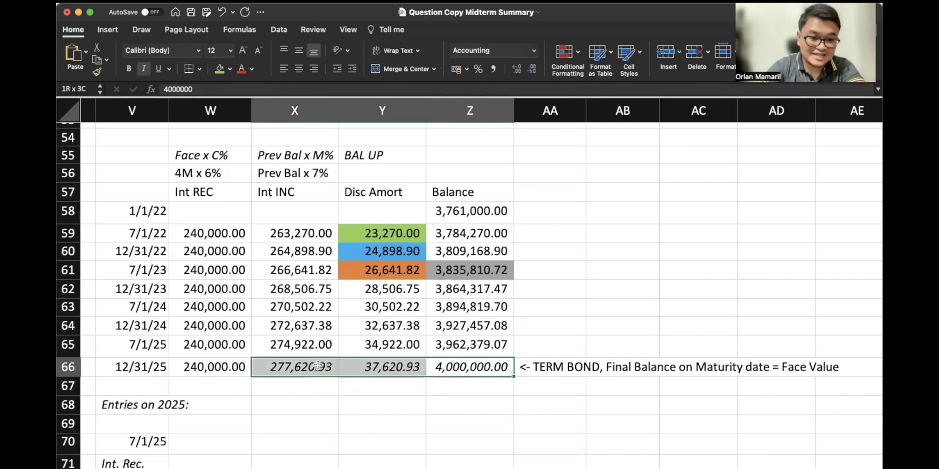
pyautogui.click(312, 422)
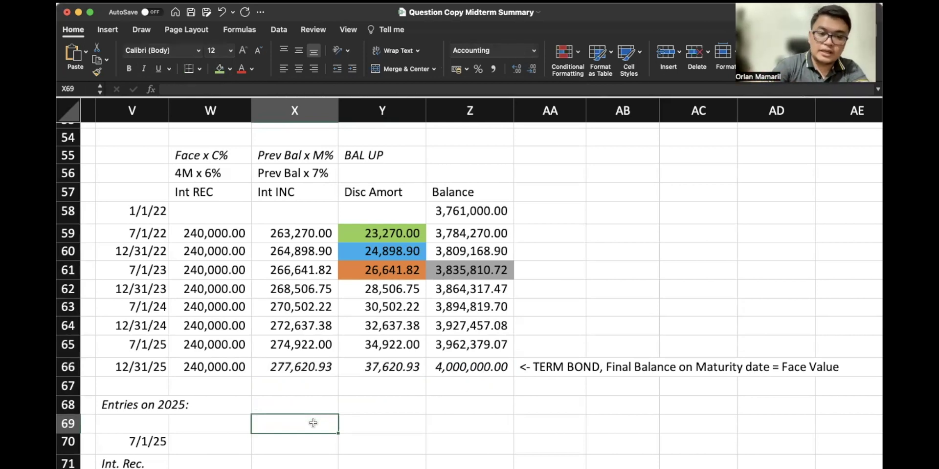
# Enter the 7/1/25 account titles: Cash debited and Interest Income credited
pyautogui.scroll(-4, 313, 423)
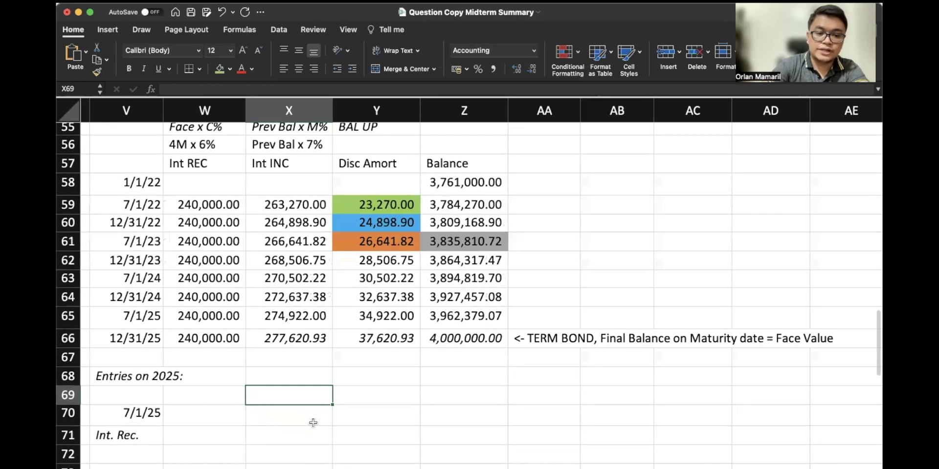
pyautogui.click(230, 358)
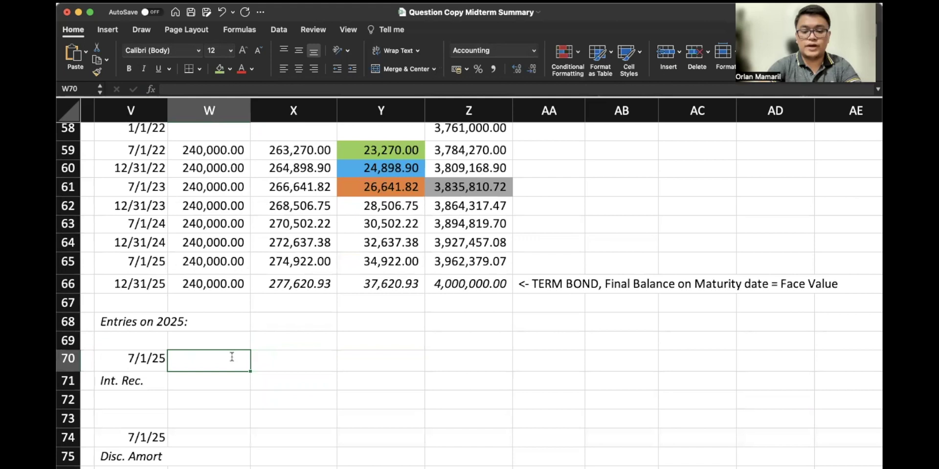
pyautogui.write('Cash')
pyautogui.press('Return')
pyautogui.press('Right')
pyautogui.write('Intere')
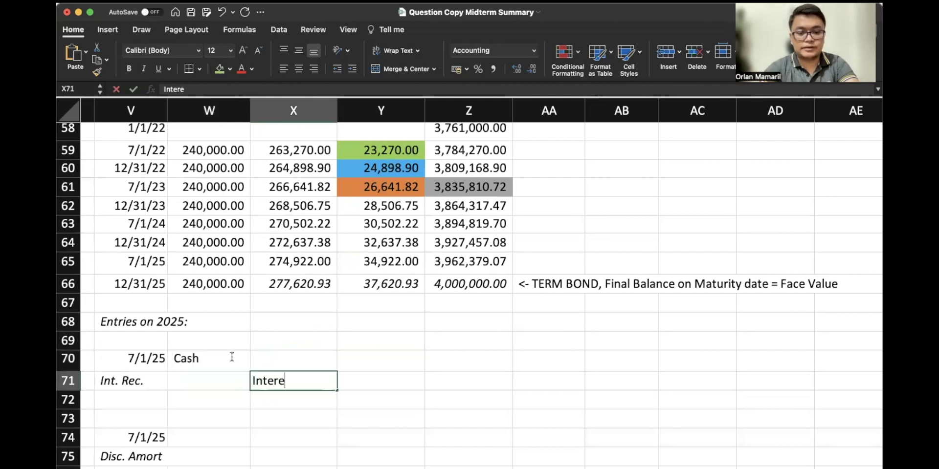
pyautogui.write('st Income')
pyautogui.press('Right')
# Link both the Cash debit and Interest Income credit amounts to the 240,000.00 in W65
pyautogui.press('Up')
pyautogui.write('=')
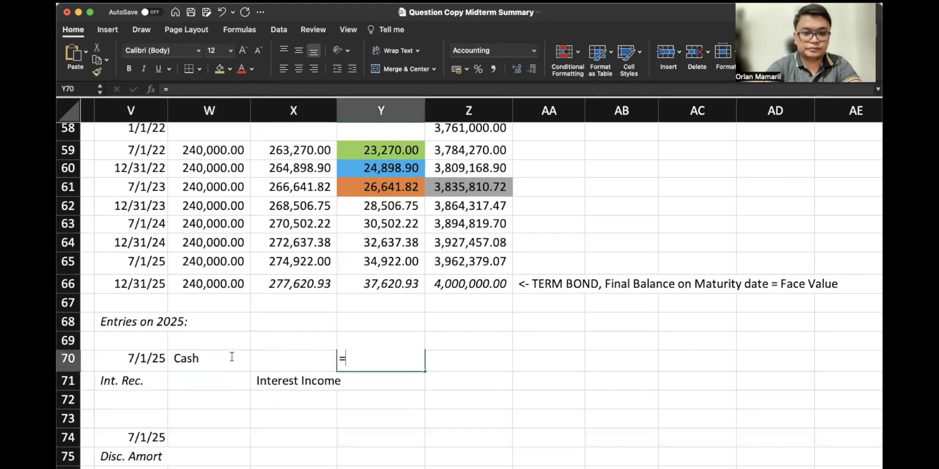
pyautogui.click(234, 261)
pyautogui.press('Return')
pyautogui.press('Right')
pyautogui.write('=')
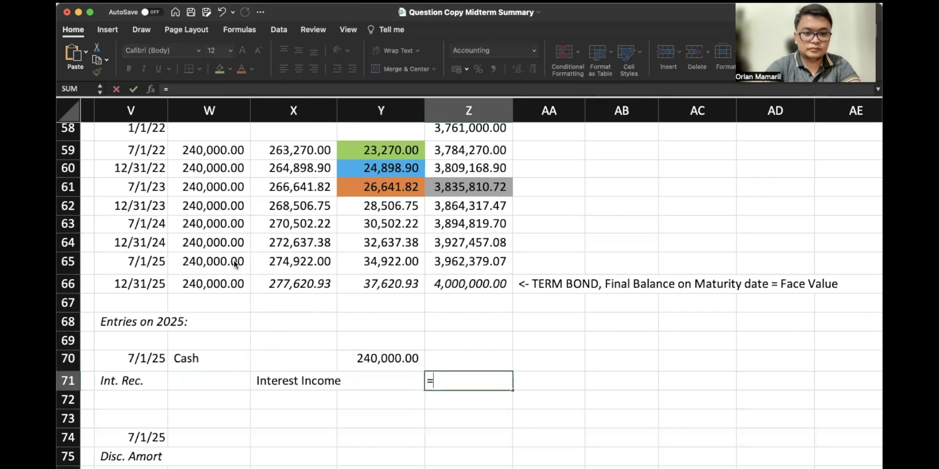
pyautogui.click(235, 261)
pyautogui.press('Return')
pyautogui.click(209, 442)
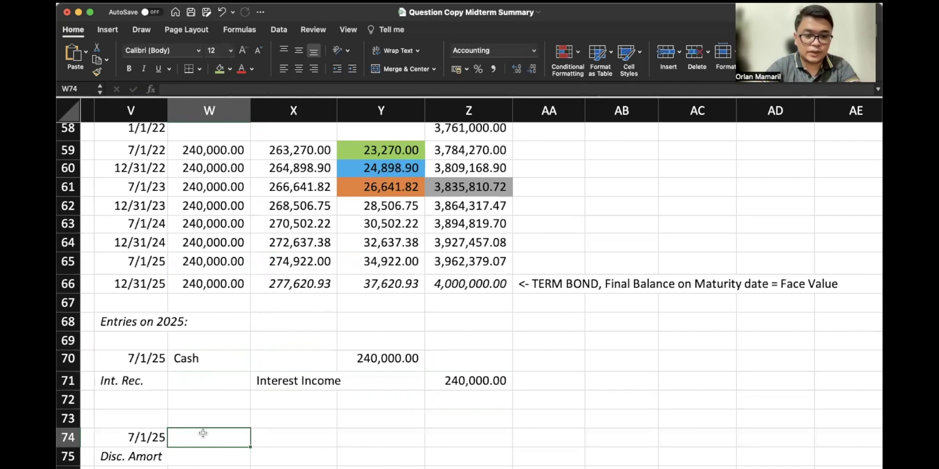
# Enter Investment in Bonds as the debit account and Interest Income as the credit account
pyautogui.write('Invest')
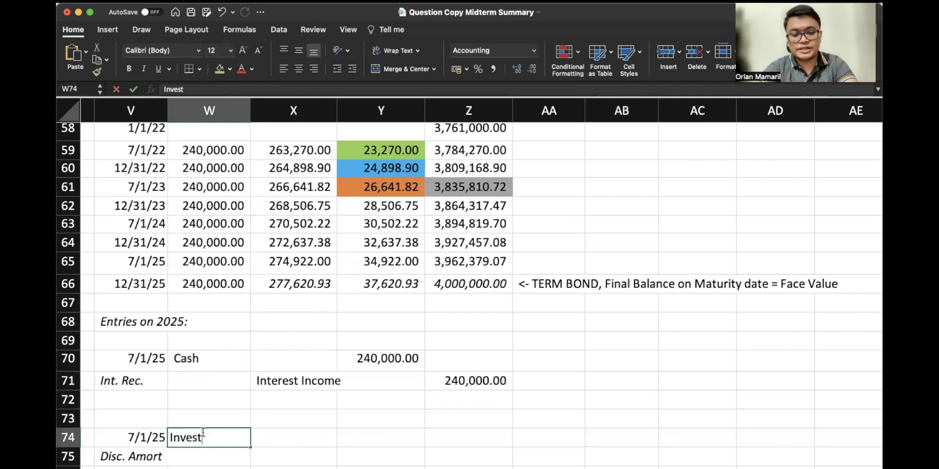
pyautogui.write('ment in Boind')
pyautogui.press('BackSpace')
pyautogui.press('BackSpace')
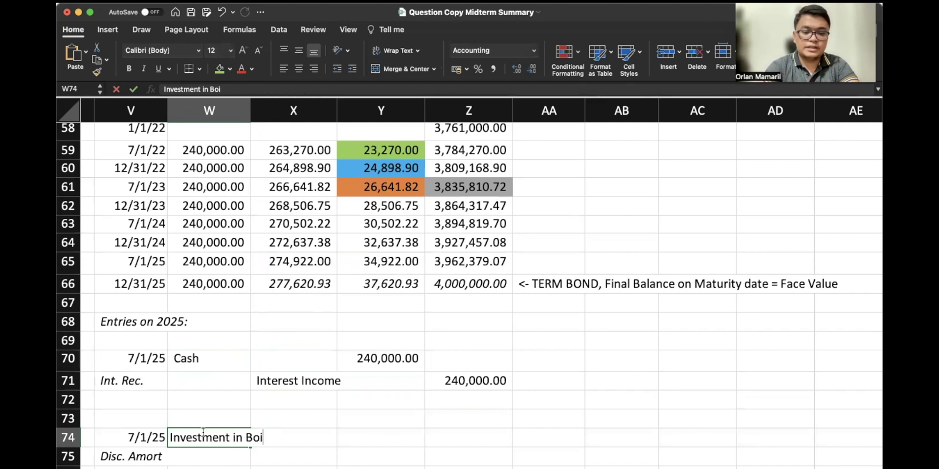
pyautogui.press('BackSpace')
pyautogui.write('nds')
pyautogui.press('Return')
pyautogui.press('Right')
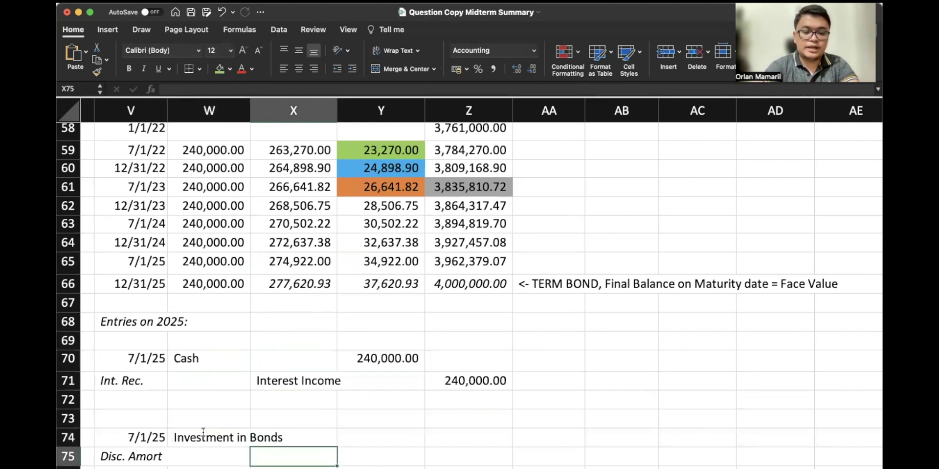
pyautogui.write('Interest')
pyautogui.press('BackSpace')
pyautogui.press('BackSpace')
pyautogui.press('BackSpace')
pyautogui.press('BackSpace')
pyautogui.press('BackSpace')
pyautogui.press('BackSpace')
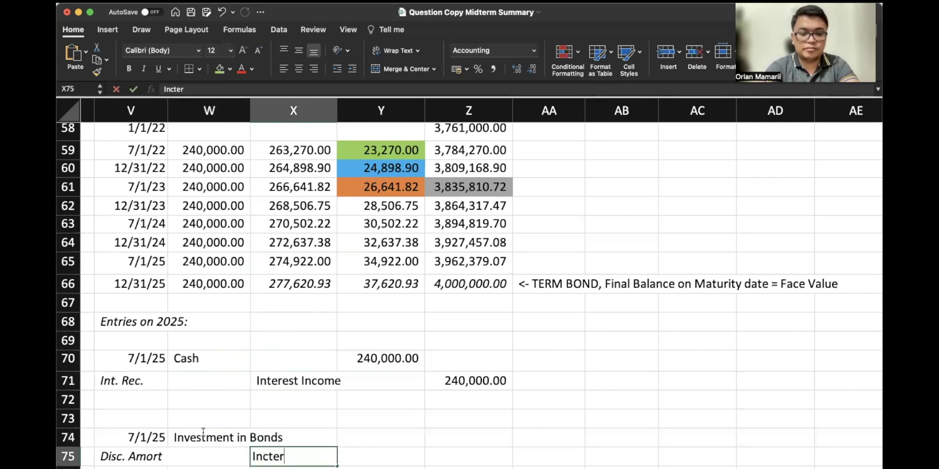
pyautogui.write('terest Income')
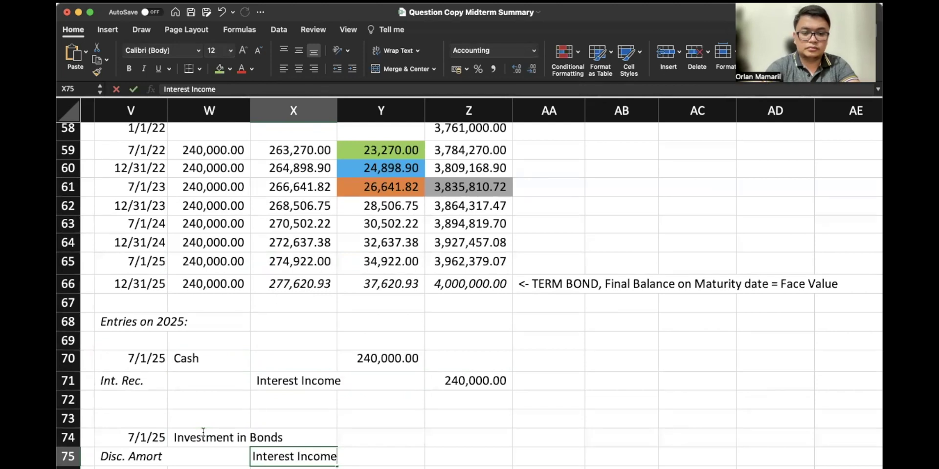
pyautogui.press('Tab')
# Link both amounts to the 34,922.00 amortization, then select the two Interest Income credit lines
pyautogui.press('Up')
pyautogui.write('=')
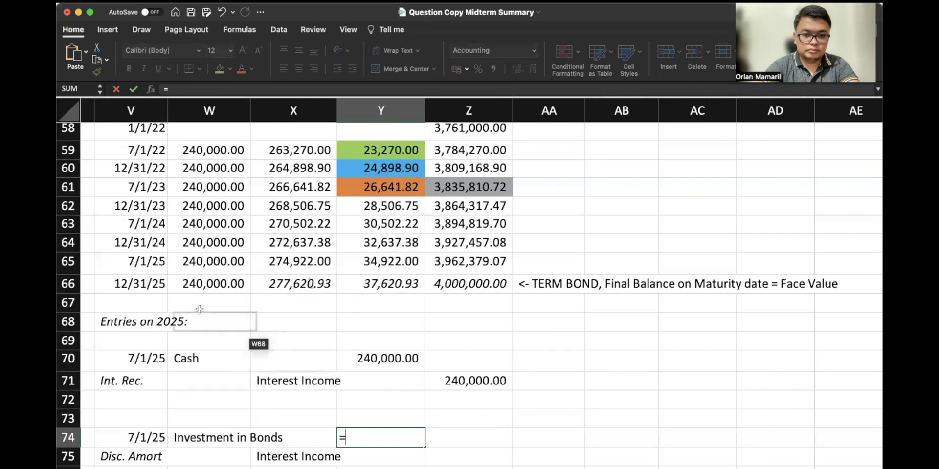
pyautogui.click(372, 264)
pyautogui.press('Return')
pyautogui.press('Right')
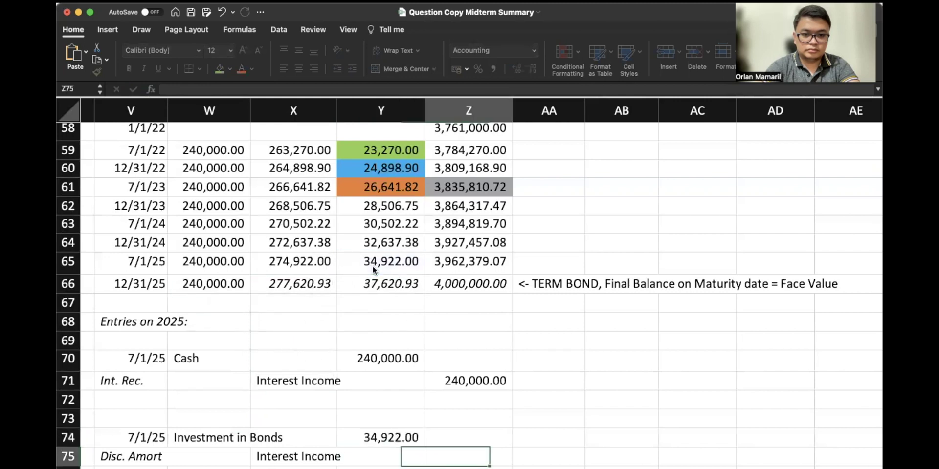
pyautogui.write('=')
pyautogui.press('Left')
pyautogui.press('Up')
pyautogui.press('Return')
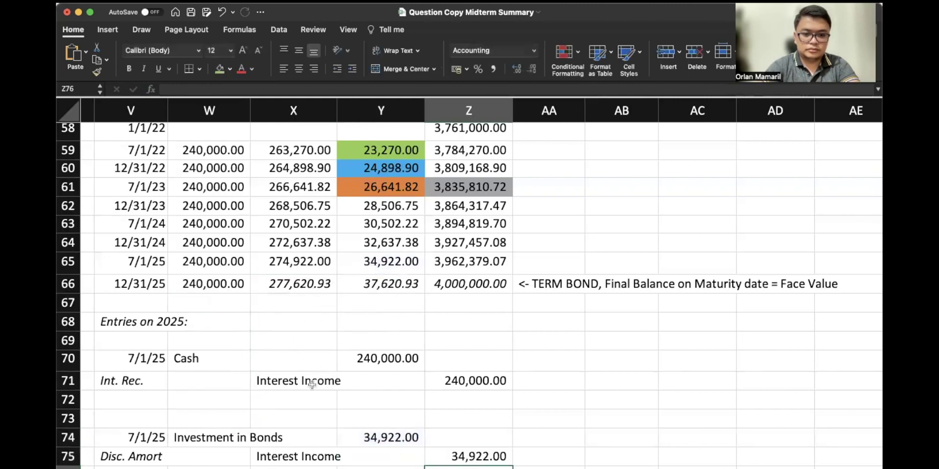
pyautogui.moveTo(311, 382); pyautogui.dragTo(470, 382)
pyautogui.moveTo(316, 456); pyautogui.dragTo(465, 456)
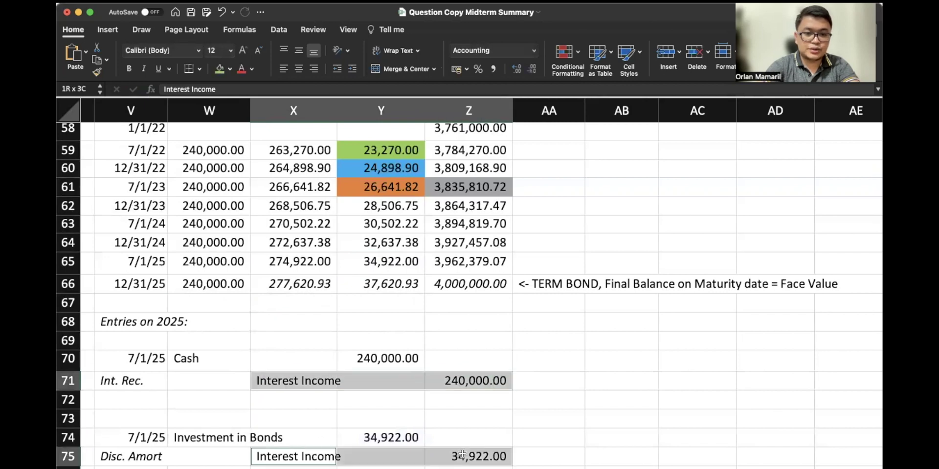
pyautogui.click(306, 259)
pyautogui.scroll(2, 306, 260)
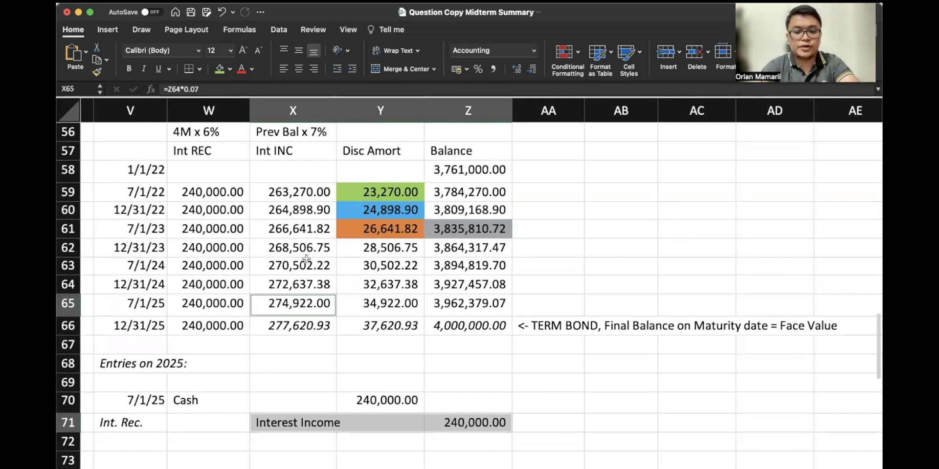
pyautogui.scroll(-4, 306, 259)
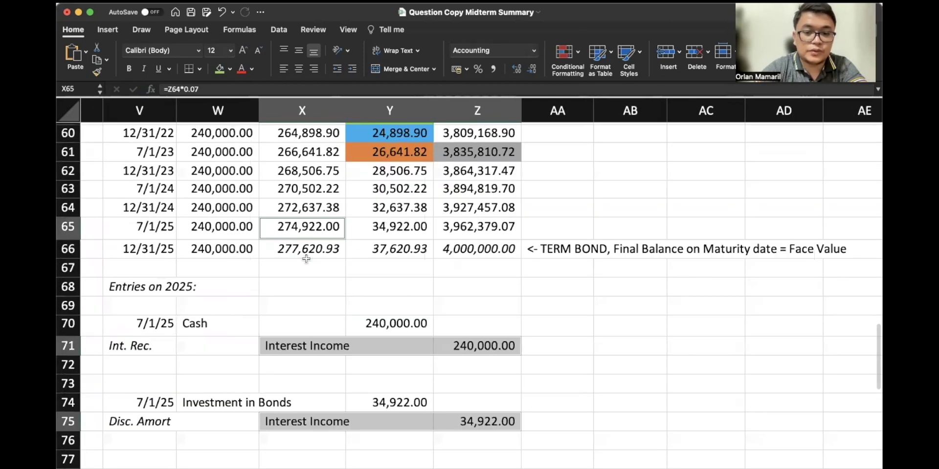
pyautogui.scroll(3, 306, 259)
pyautogui.scroll(2, 306, 259)
pyautogui.click(308, 233)
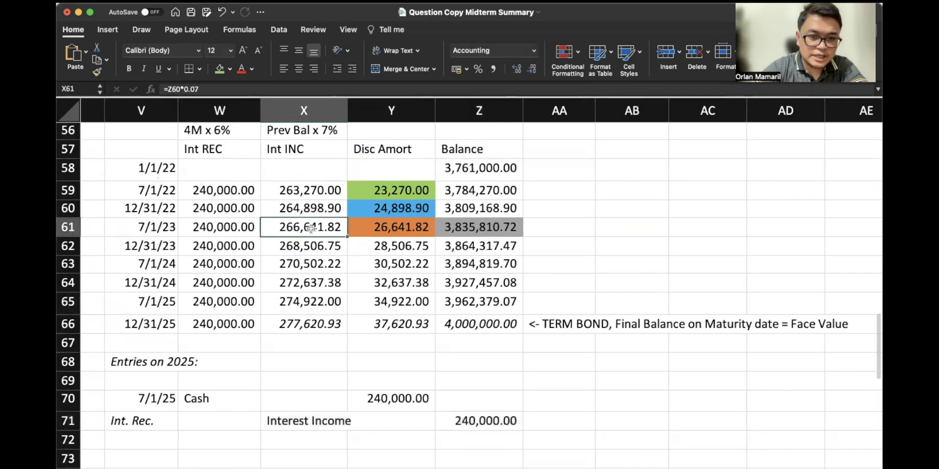
pyautogui.scroll(1, 304, 168)
pyautogui.click(304, 168)
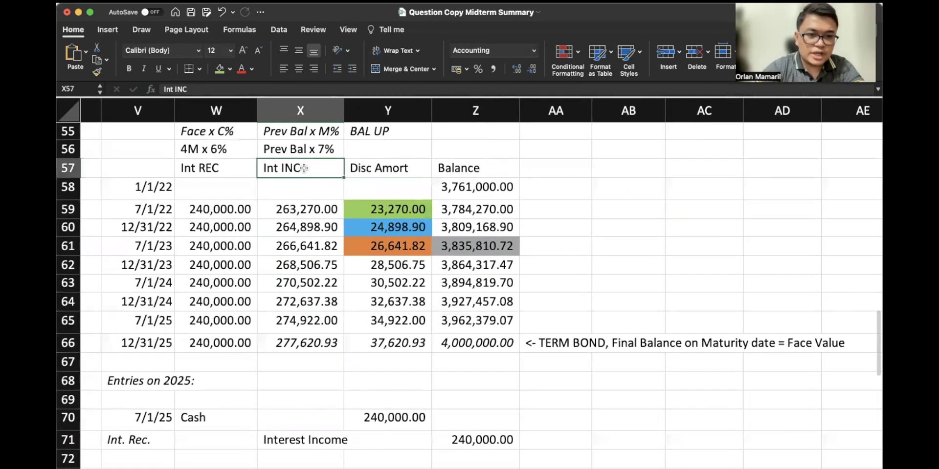
pyautogui.keyDown('super'); pyautogui.click(224, 171); pyautogui.keyUp('super')
pyautogui.keyDown('super'); pyautogui.click(369, 171); pyautogui.keyUp('super')
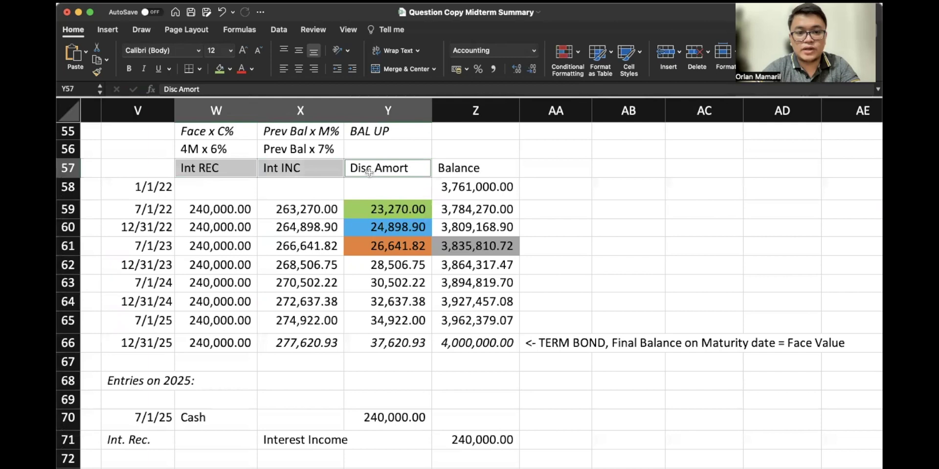
pyautogui.scroll(-1, 326, 292)
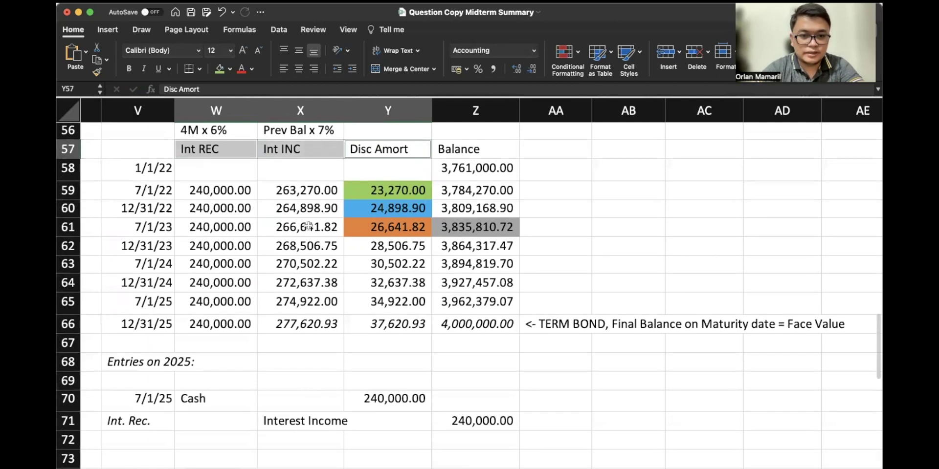
pyautogui.click(283, 193)
pyautogui.click(236, 194)
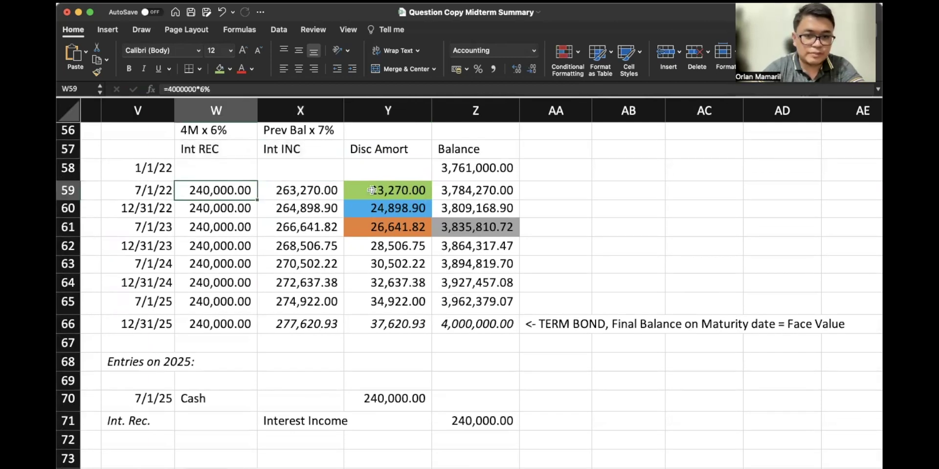
pyautogui.click(377, 190)
pyautogui.click(308, 211)
pyautogui.click(229, 209)
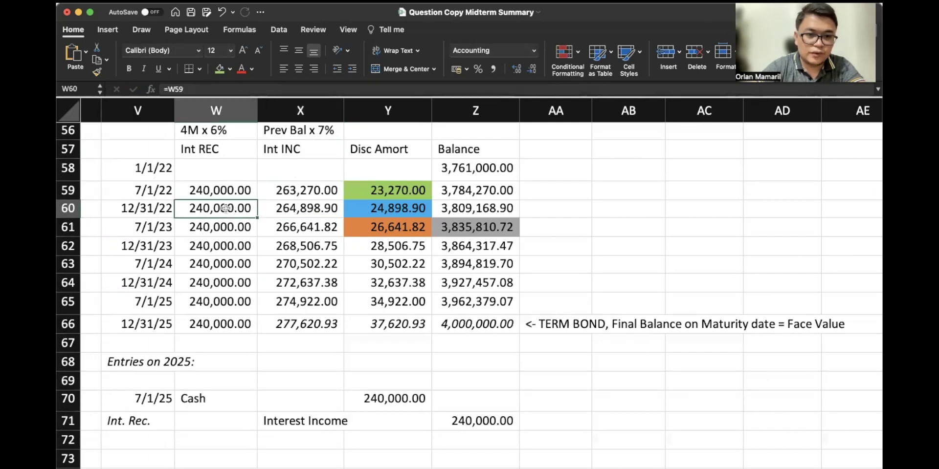
pyautogui.click(369, 215)
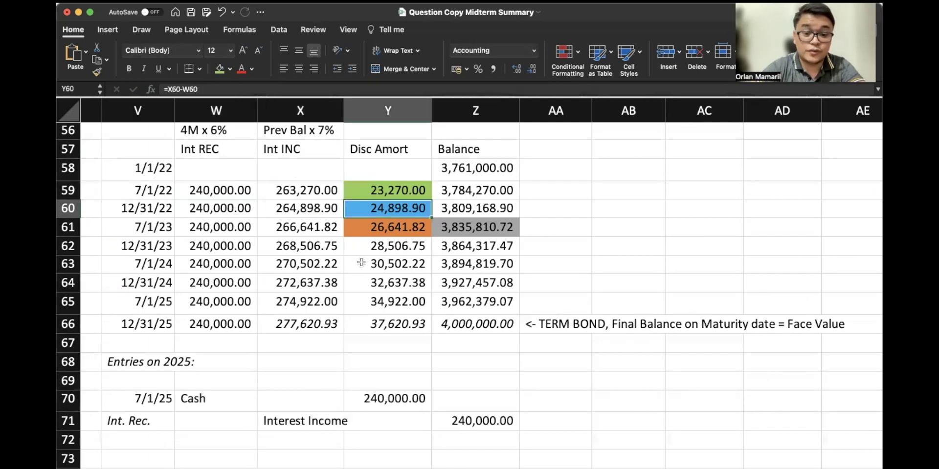
pyautogui.scroll(-5, 361, 263)
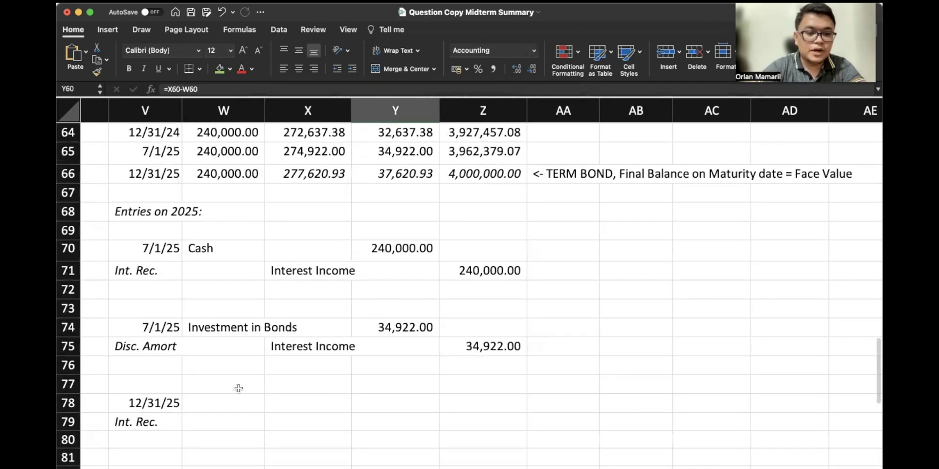
# Copy the 7/1/25 entries' account labels into the 12/31/25 entry rows
pyautogui.click(237, 398)
pyautogui.moveTo(233, 251); pyautogui.dragTo(303, 348)
pyautogui.press('cmd+c')
pyautogui.click(240, 404)
pyautogui.press('cmd+v')
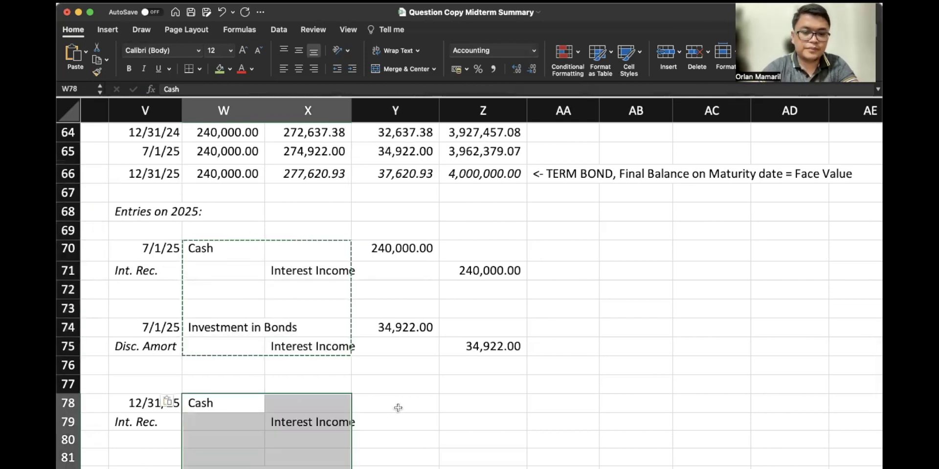
# Link the 12/31/25 Cash debit and Interest Income credit to the 7/1/25 240,000.00 amounts
pyautogui.click(398, 408)
pyautogui.write('=')
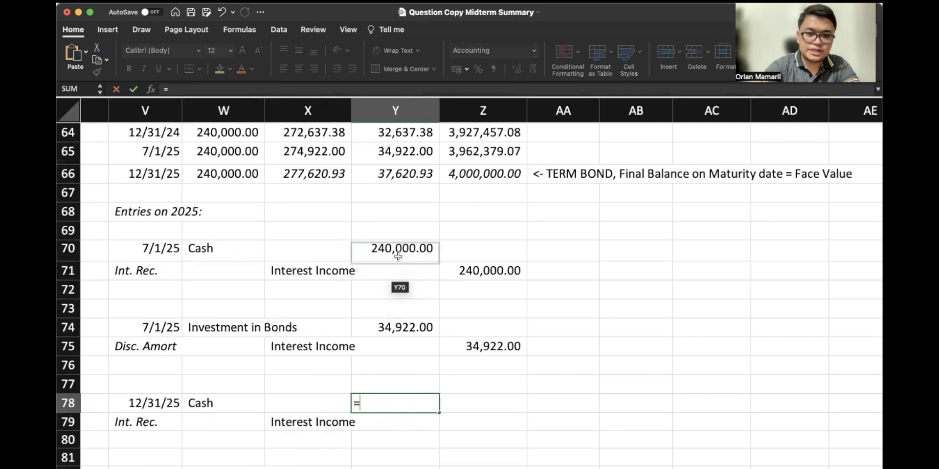
pyautogui.click(398, 257)
pyautogui.press('Return')
pyautogui.press('Right')
pyautogui.write('=')
pyautogui.click(465, 263)
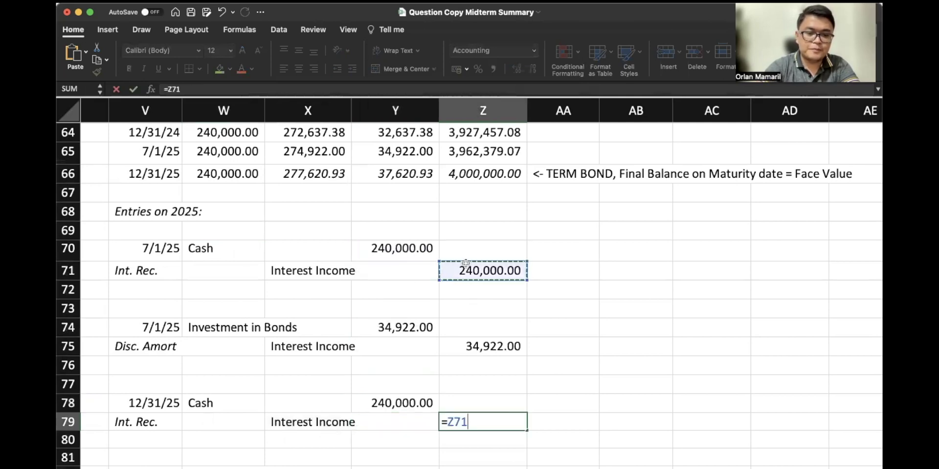
pyautogui.press('Return')
# Link the 12/31/25 Investment in Bonds debit and Interest Income credit to the 37,620.93 amortization
pyautogui.scroll(-5, 462, 268)
pyautogui.click(371, 383)
pyautogui.write('=')
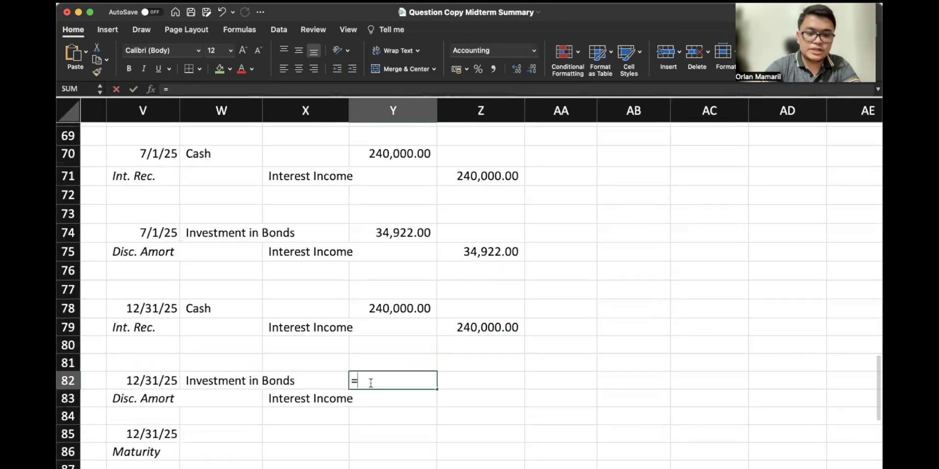
pyautogui.scroll(4, 362, 315)
pyautogui.click(385, 289)
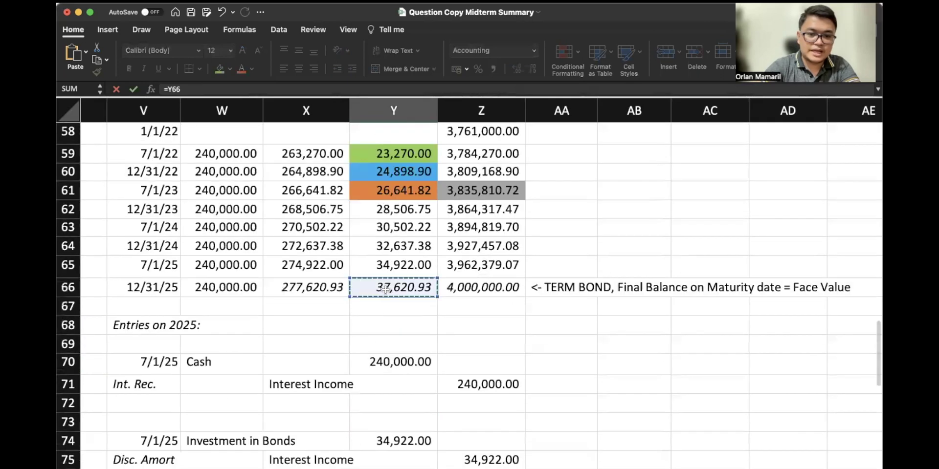
pyautogui.press('Return')
pyautogui.press('Right')
pyautogui.write('=')
pyautogui.press('Left')
pyautogui.press('Up')
pyautogui.press('Return')
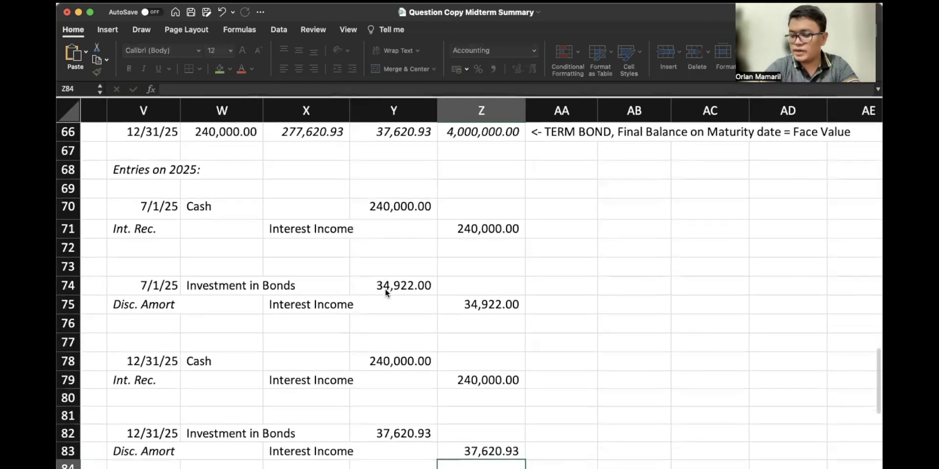
# Check that the amortization table's final carrying value equals the bonds' face value
pyautogui.scroll(-1, 385, 289)
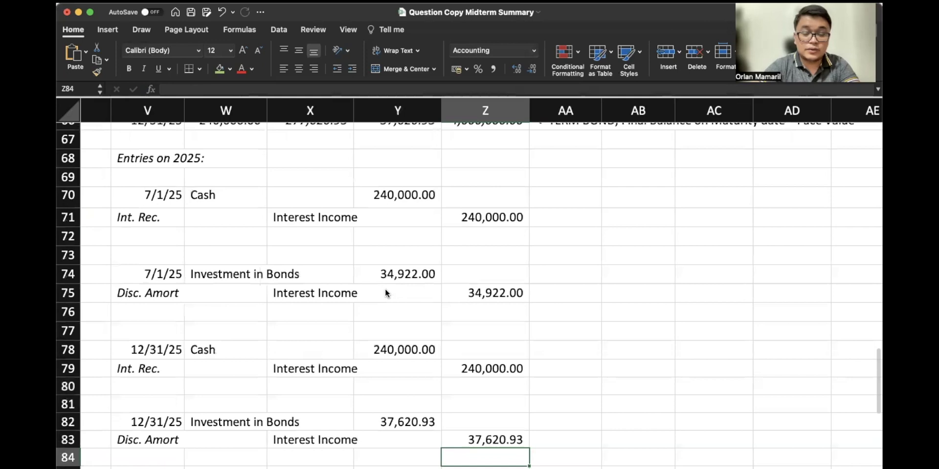
pyautogui.scroll(5, 386, 293)
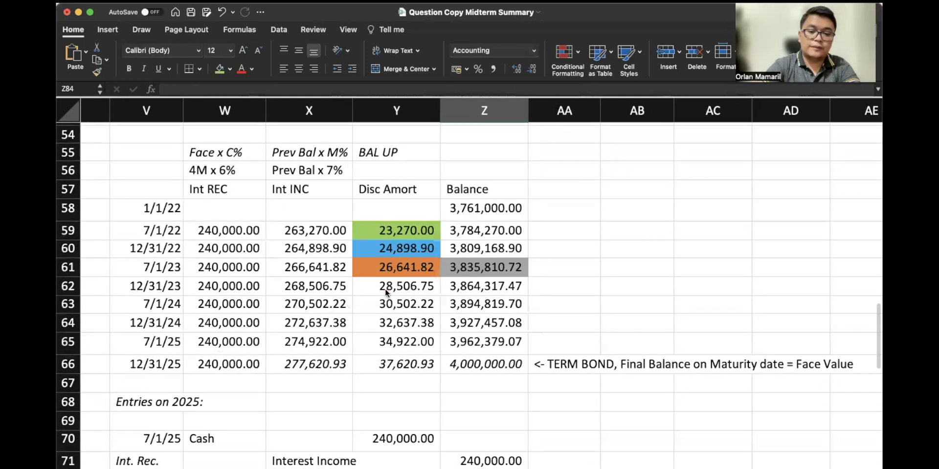
pyautogui.scroll(-1, 385, 292)
pyautogui.click(479, 356)
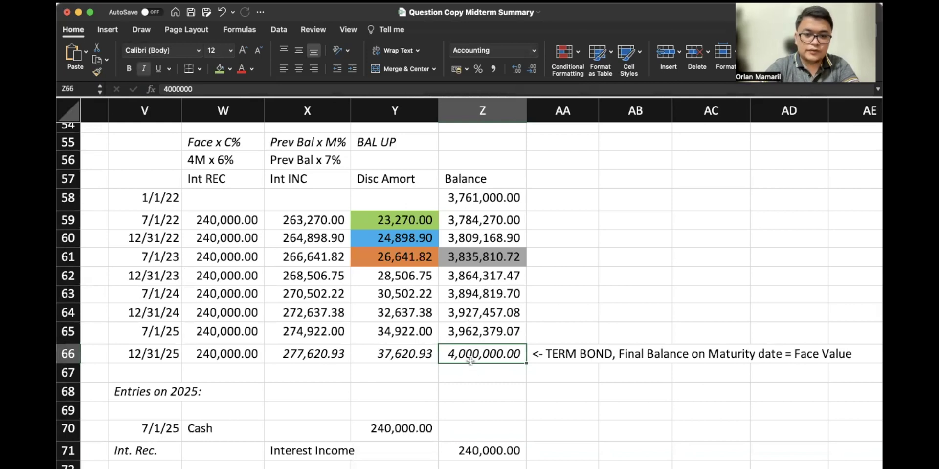
pyautogui.scroll(-10, 468, 358)
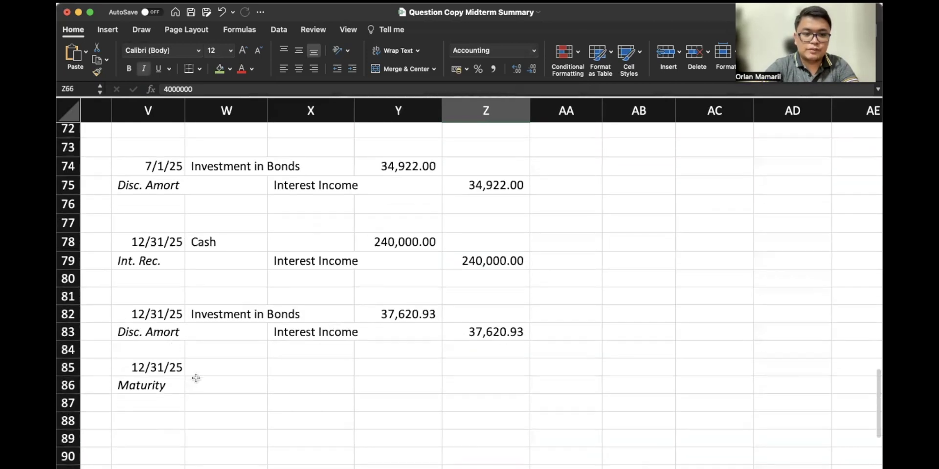
# Record the maturity entry: debit Cash 4,000,000.00 and credit Investment in Bonds 4,000,000
pyautogui.click(207, 368)
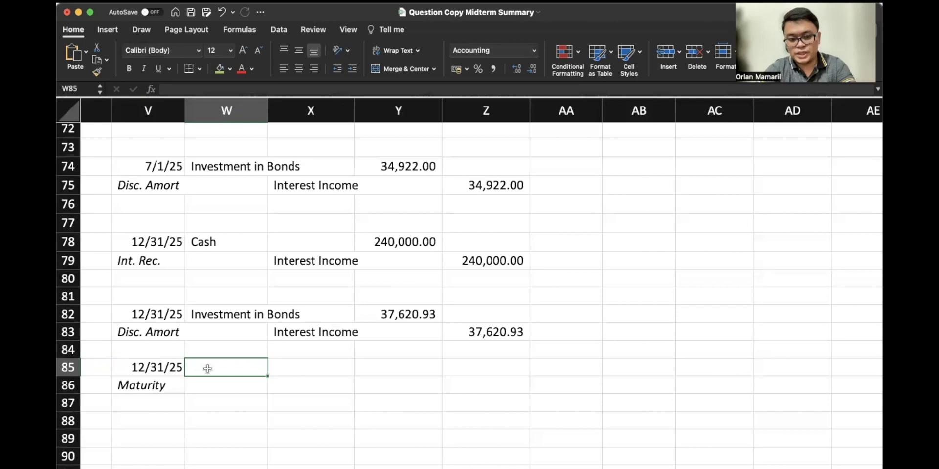
pyautogui.write('Cash')
pyautogui.press('Return')
pyautogui.press('Right')
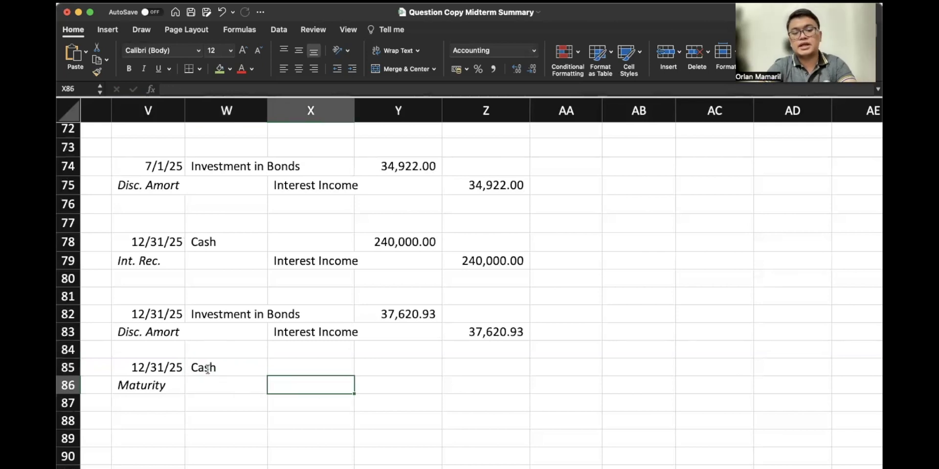
pyautogui.write('Investment ')
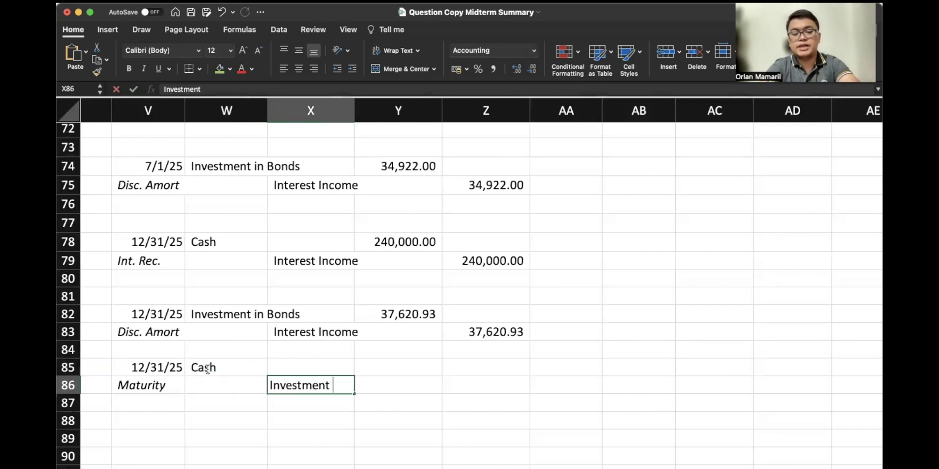
pyautogui.write('in Bonds')
pyautogui.press('Right')
pyautogui.press('Up')
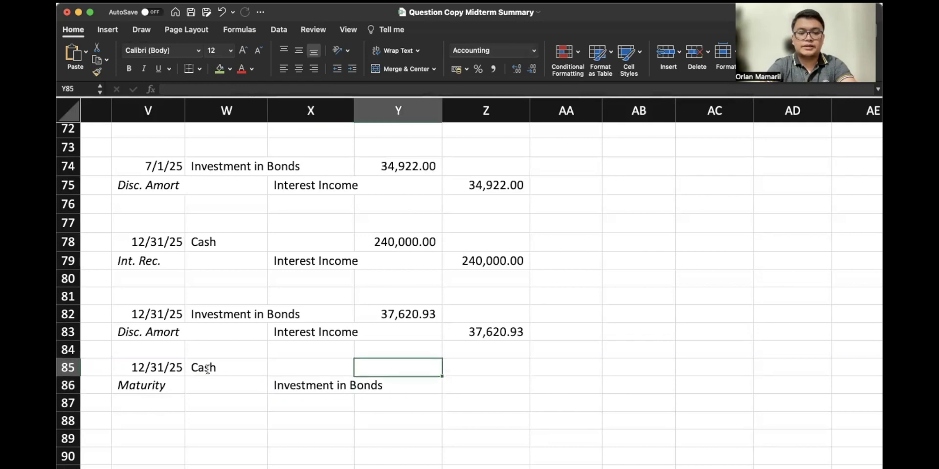
pyautogui.write('4,000,')
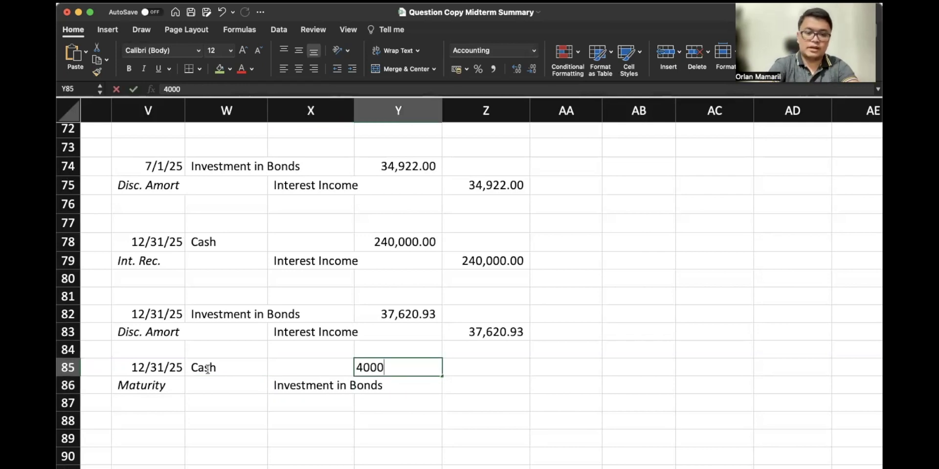
pyautogui.write('00')
pyautogui.press('Return')
pyautogui.press('Right')
pyautogui.write('4,000,')
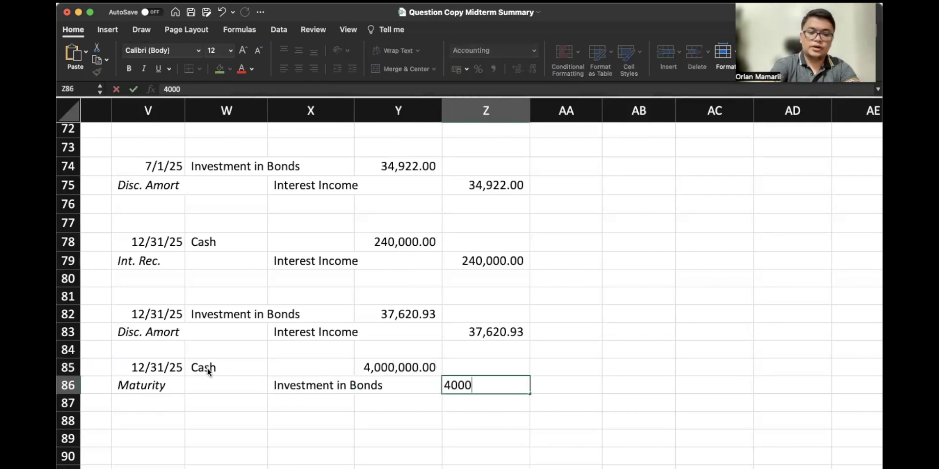